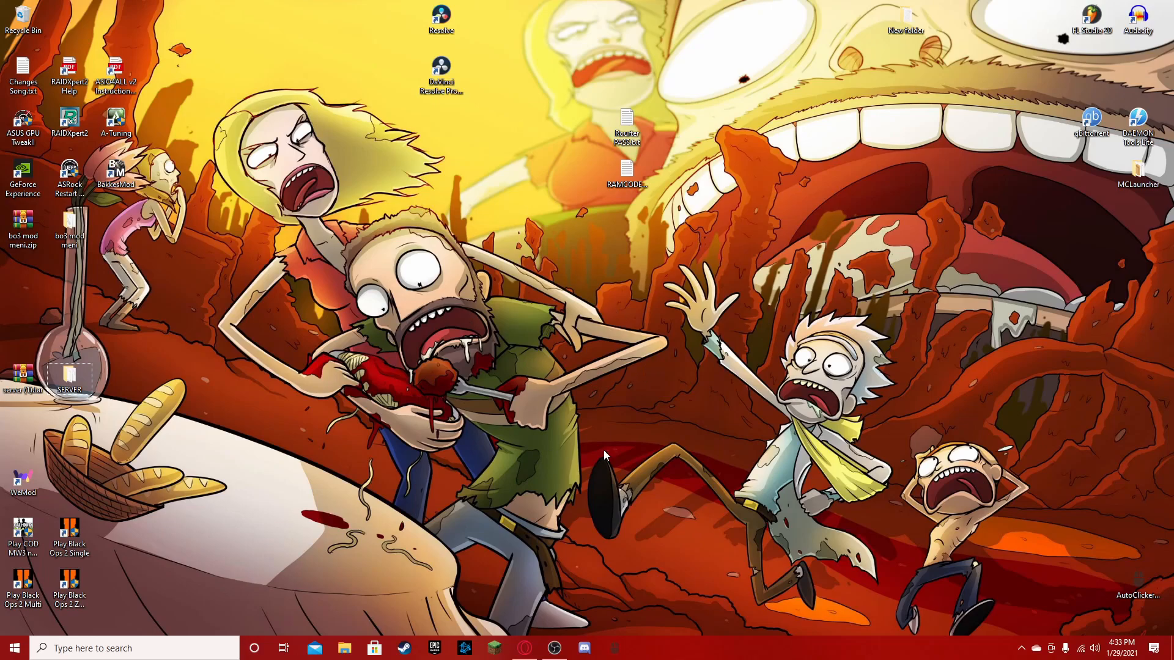
- Create a new folder on the desktop named cfghnfgbnzd
{"action": "right_click", "coordinate": [585, 147]}
{"action": "mouse_move", "coordinate": [703, 282]}
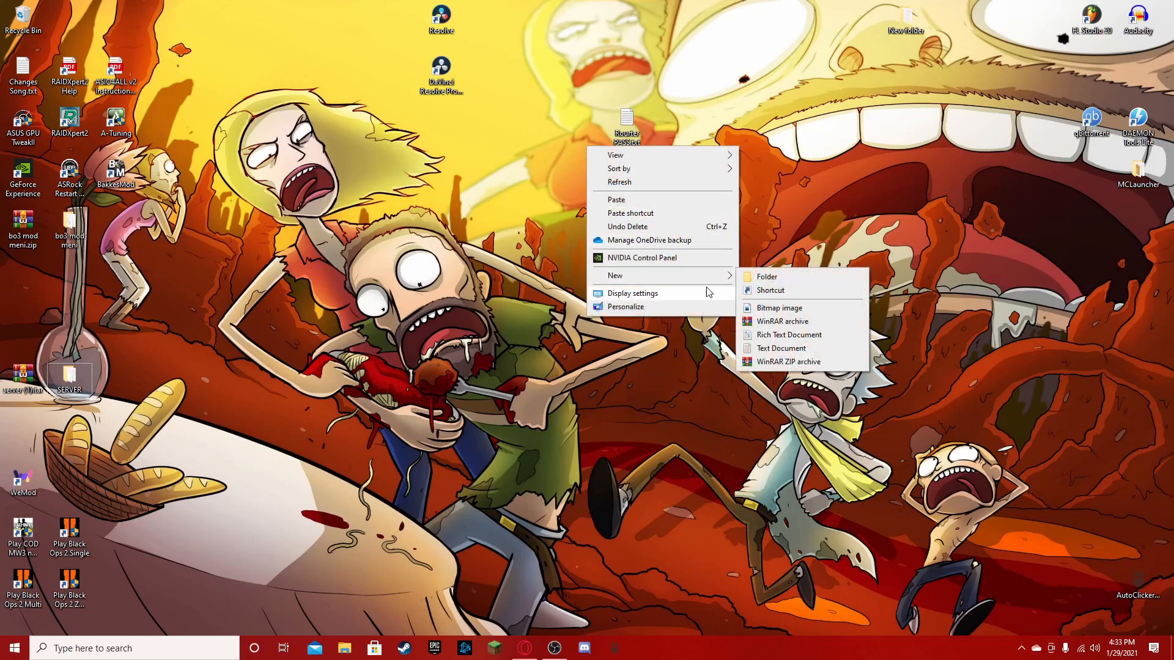
{"action": "left_click", "coordinate": [762, 278]}
{"action": "type", "text": "cfghnfgbnzd"}
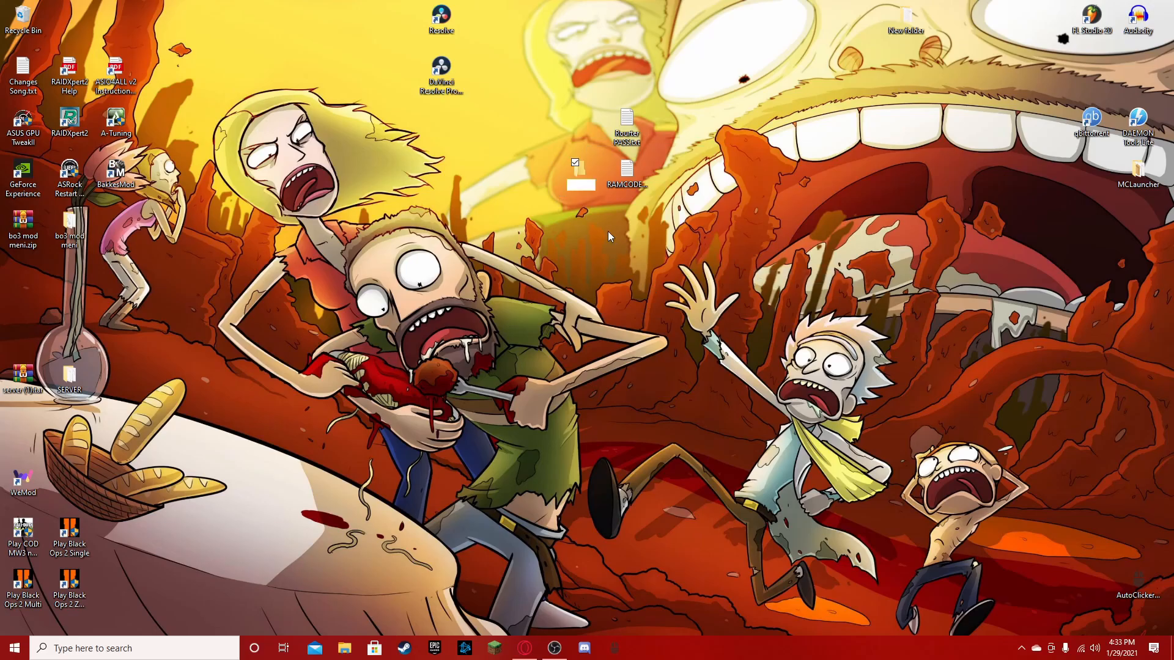
{"action": "key", "text": "Return"}
- Switch to the Opera GX browser and load the getbukkit.org home page
{"action": "left_click", "coordinate": [525, 648]}
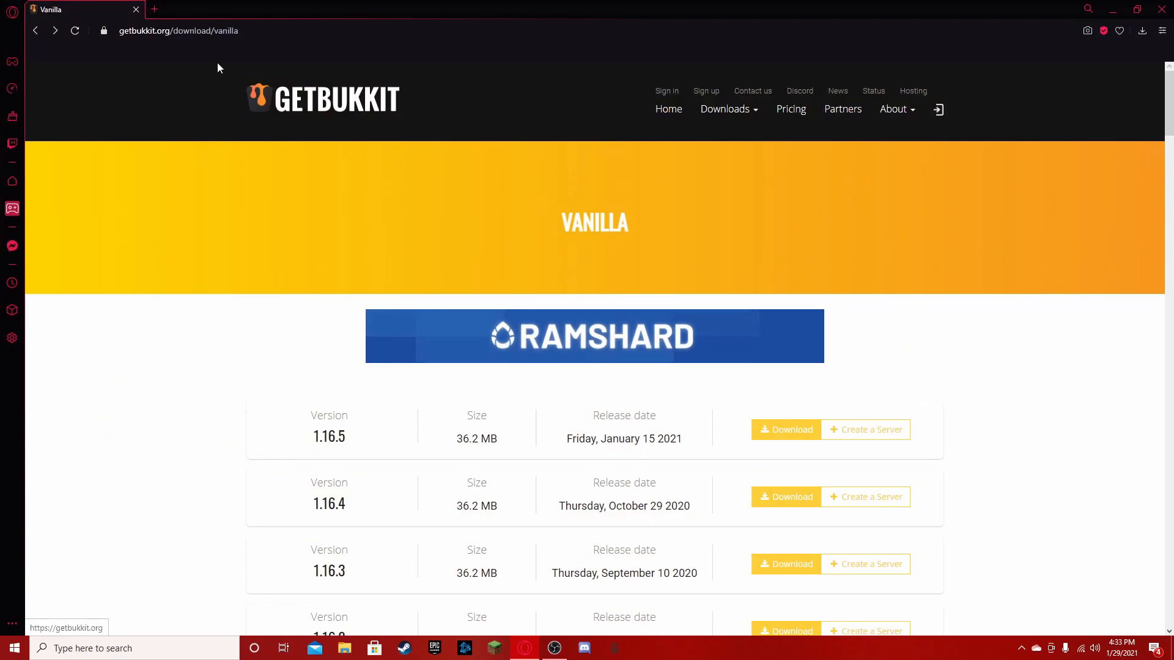
{"action": "left_click_drag", "start_coordinate": [120, 32], "coordinate": [171, 32]}
{"action": "key", "text": "ctrl+c"}
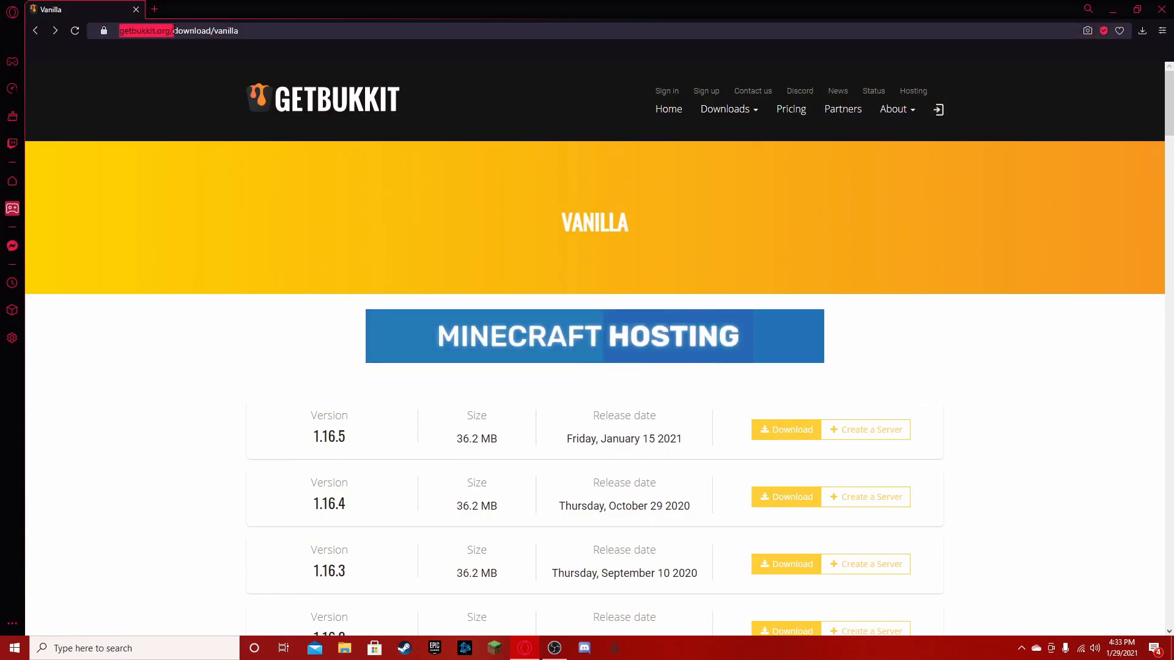
{"action": "triple_click", "coordinate": [293, 33]}
{"action": "key", "text": "BackSpace"}
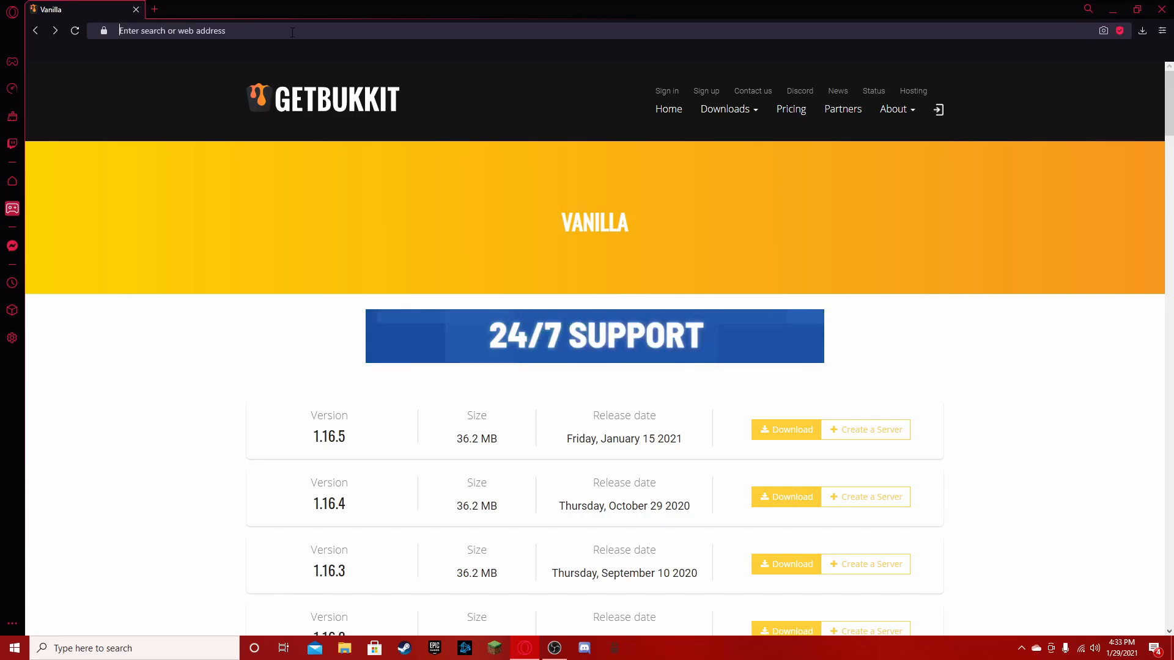
{"action": "key", "text": "ctrl+v"}
{"action": "key", "text": "Return"}
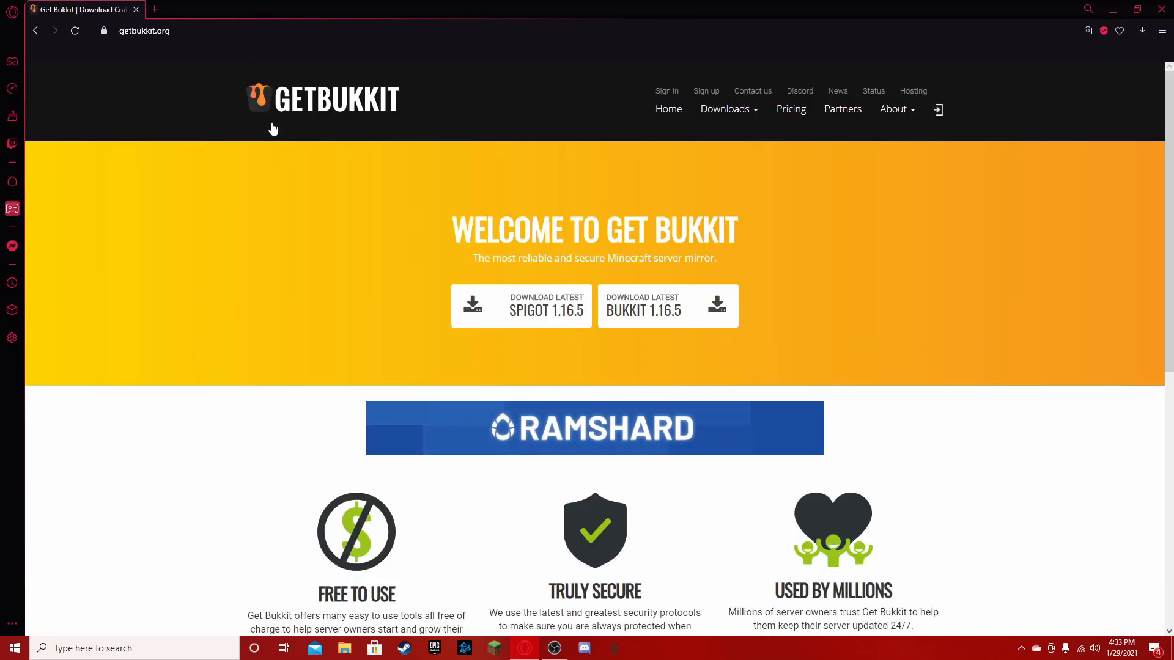
{"action": "scroll", "coordinate": [582, 371], "scroll_direction": "down", "scroll_amount": 5}
{"action": "scroll", "coordinate": [582, 371], "scroll_direction": "up", "scroll_amount": 5}
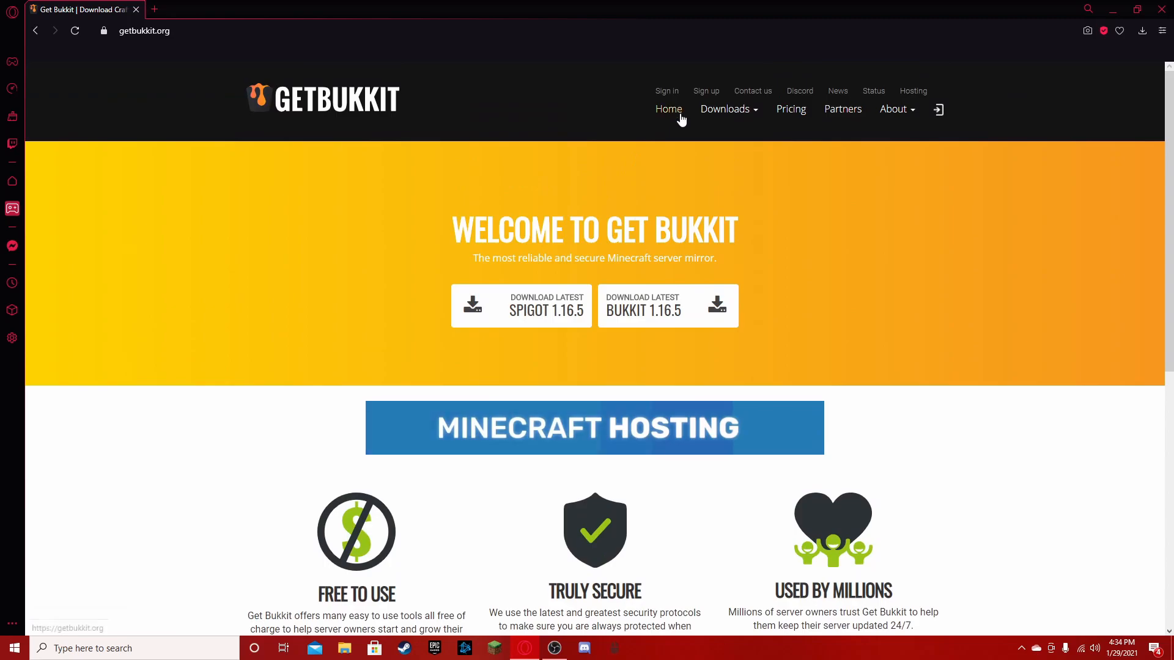
- Open the Vanilla server downloads page and find version 1.8.9 in the version list
{"action": "left_click", "coordinate": [734, 110]}
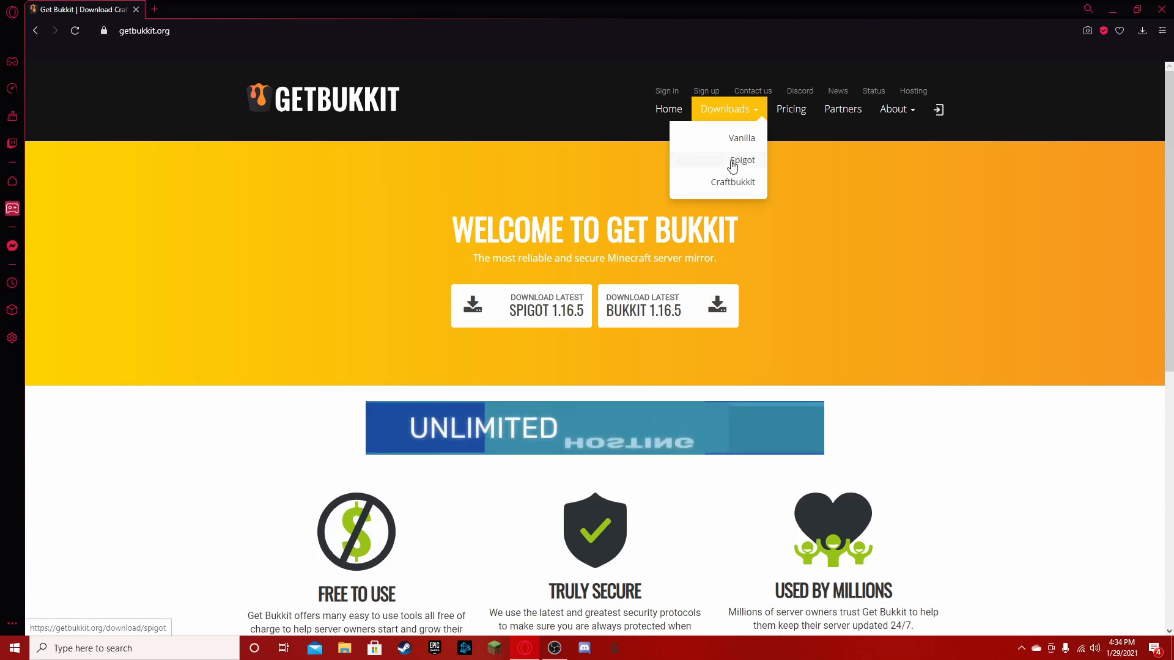
{"action": "left_click", "coordinate": [700, 145]}
{"action": "scroll", "coordinate": [372, 517], "scroll_direction": "down", "scroll_amount": 3}
{"action": "scroll", "coordinate": [372, 517], "scroll_direction": "up", "scroll_amount": 3}
{"action": "scroll", "coordinate": [369, 481], "scroll_direction": "down", "scroll_amount": 5}
{"action": "scroll", "coordinate": [370, 482], "scroll_direction": "up", "scroll_amount": 5}
{"action": "scroll", "coordinate": [370, 483], "scroll_direction": "down", "scroll_amount": 20}
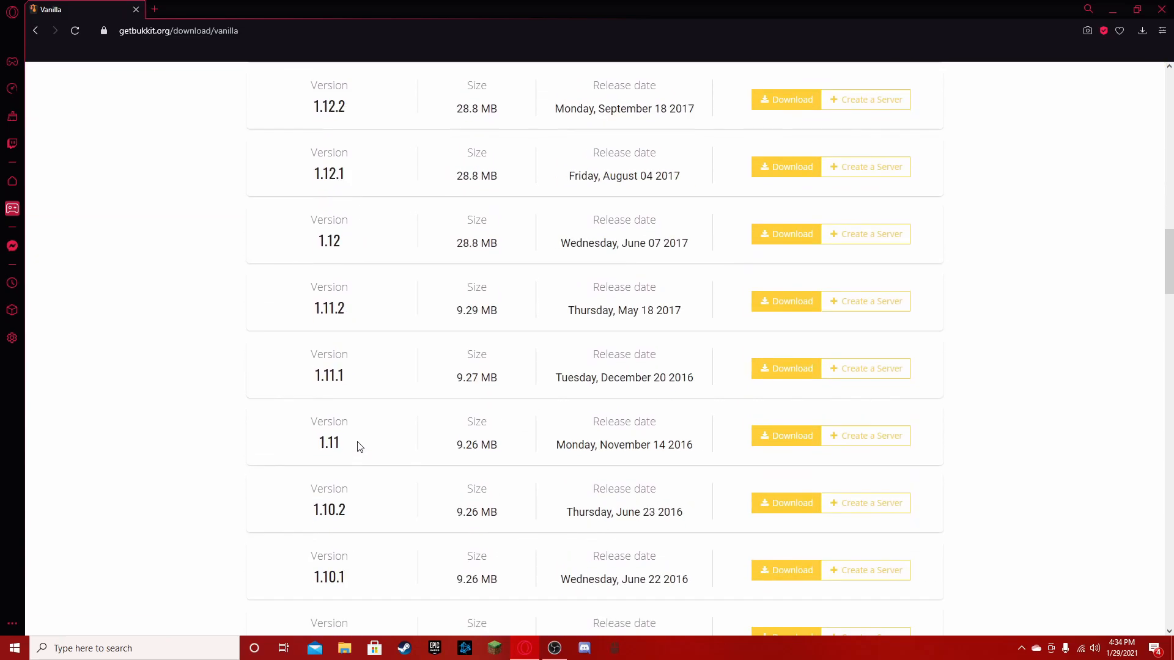
{"action": "scroll", "coordinate": [357, 446], "scroll_direction": "up", "scroll_amount": 16}
{"action": "scroll", "coordinate": [309, 153], "scroll_direction": "up", "scroll_amount": 5}
{"action": "scroll", "coordinate": [300, 367], "scroll_direction": "down", "scroll_amount": 18}
{"action": "scroll", "coordinate": [301, 419], "scroll_direction": "down", "scroll_amount": 9}
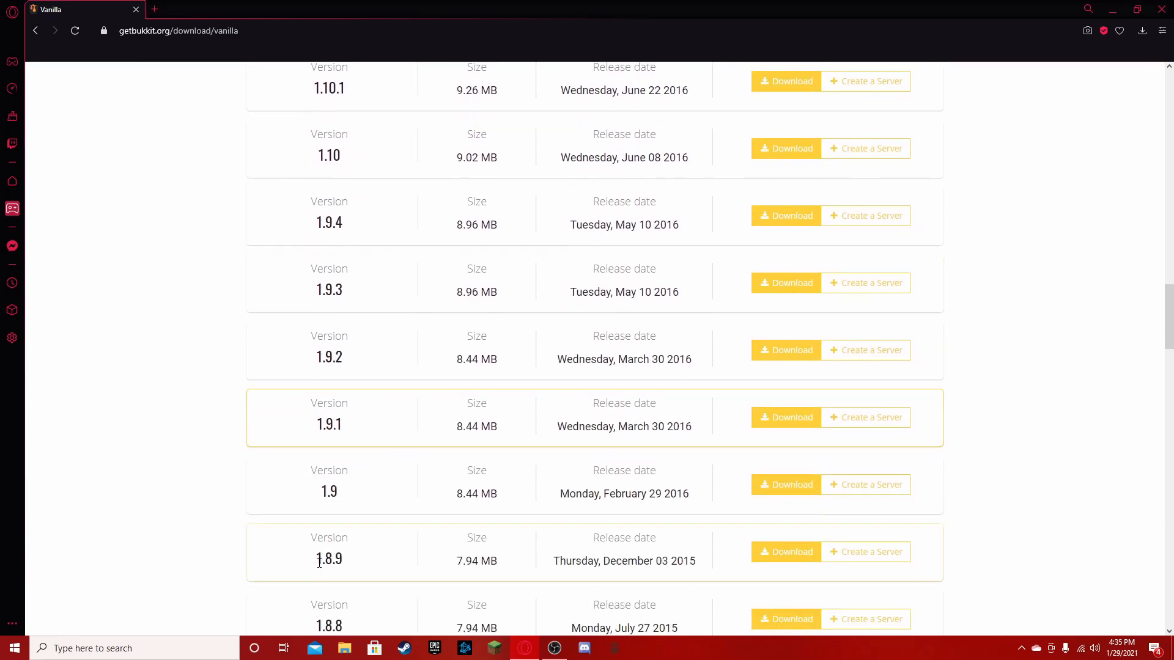
- Download the Vanilla 1.8.9 server file and save it to the Desktop as server.jar
{"action": "left_click", "coordinate": [784, 551]}
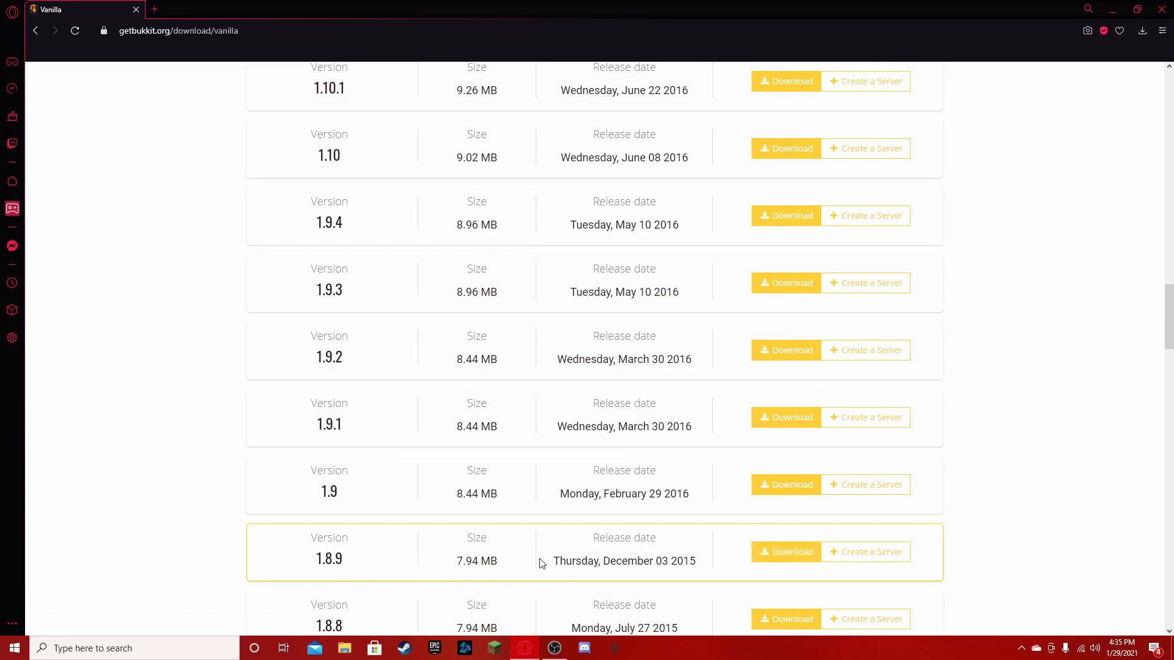
{"action": "left_click_drag", "start_coordinate": [313, 564], "coordinate": [369, 562]}
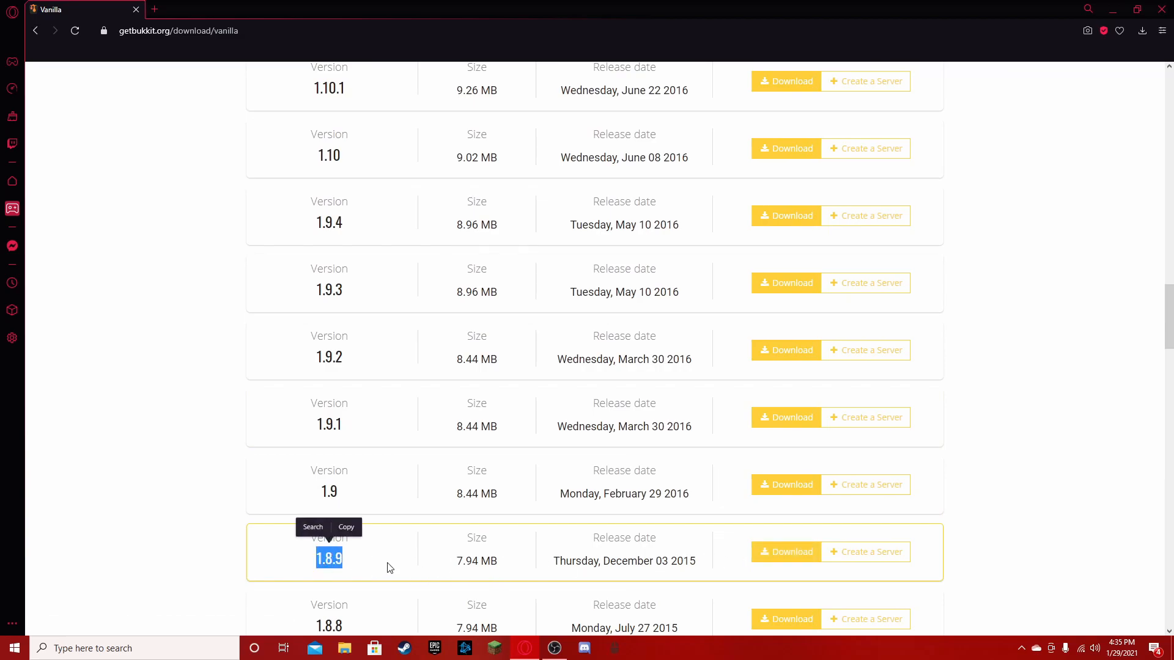
{"action": "left_click", "coordinate": [782, 553]}
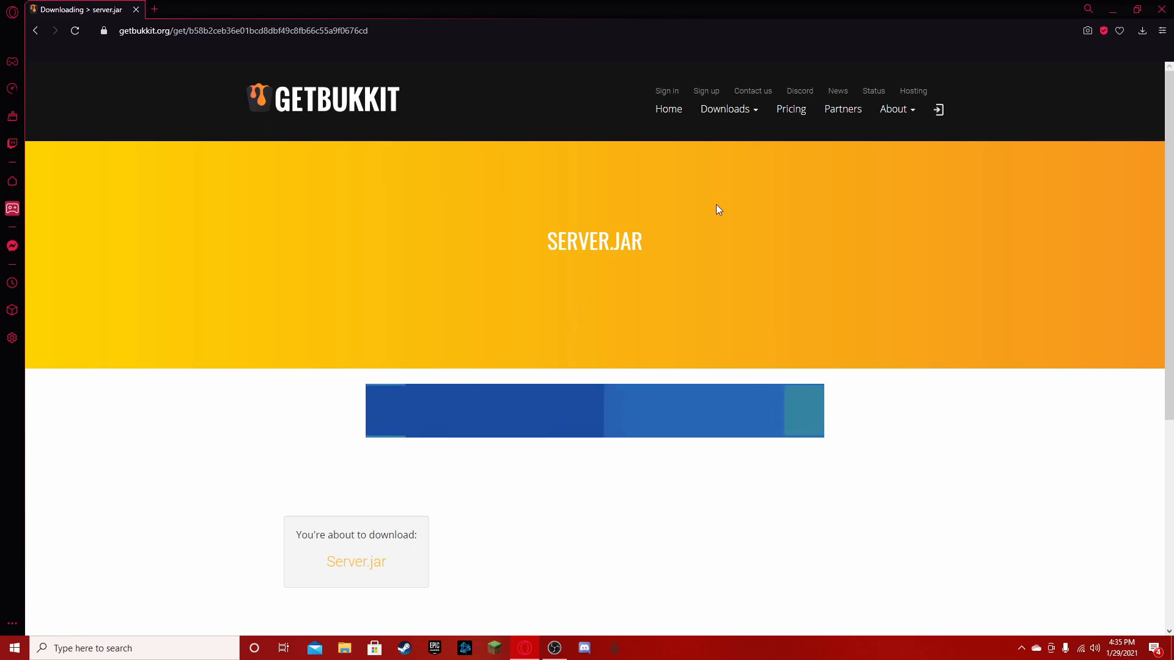
{"action": "left_click", "coordinate": [357, 562]}
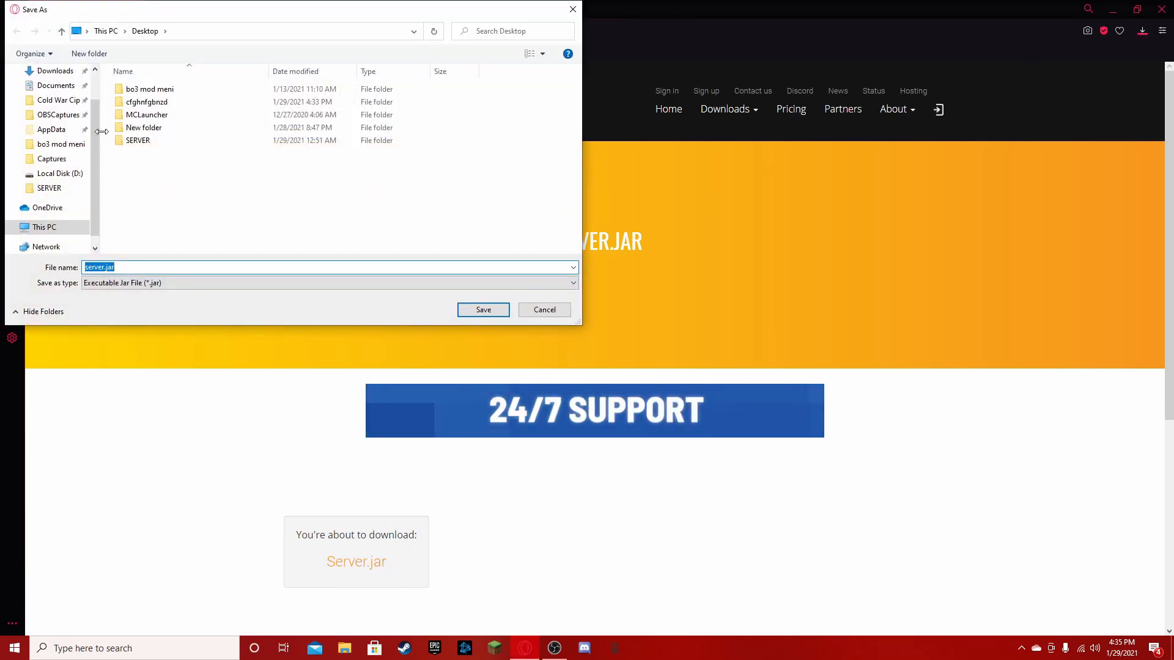
{"action": "left_click", "coordinate": [483, 310]}
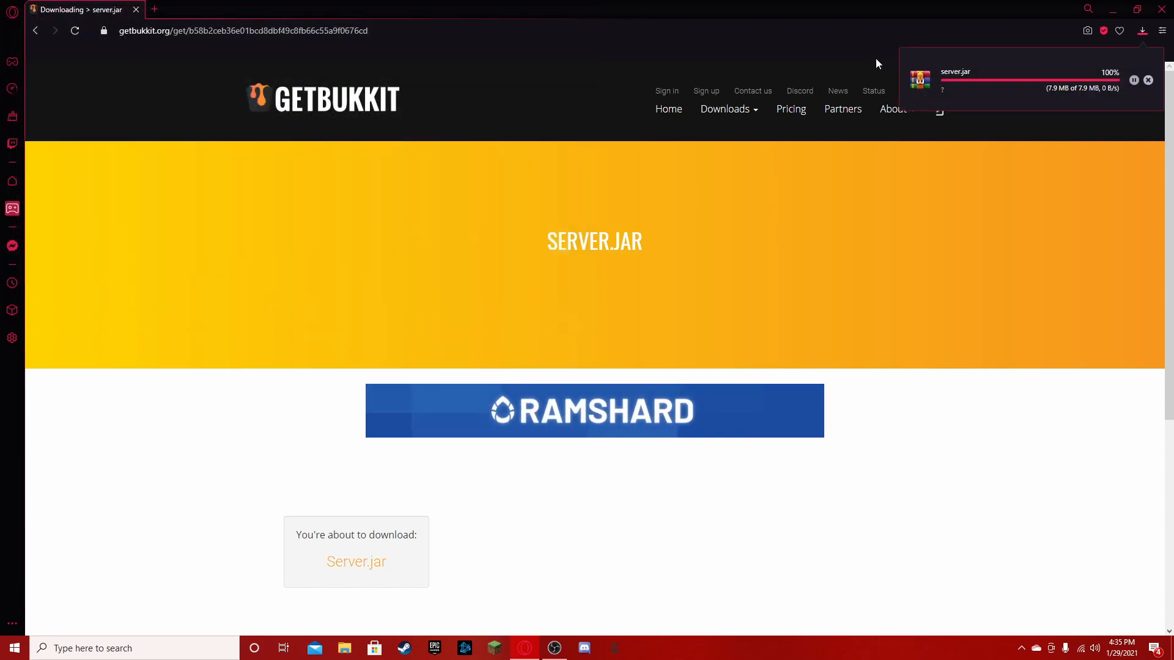
- Check the server.jar download in the browser and clear the old entries from the downloads list
{"action": "left_click", "coordinate": [1114, 6]}
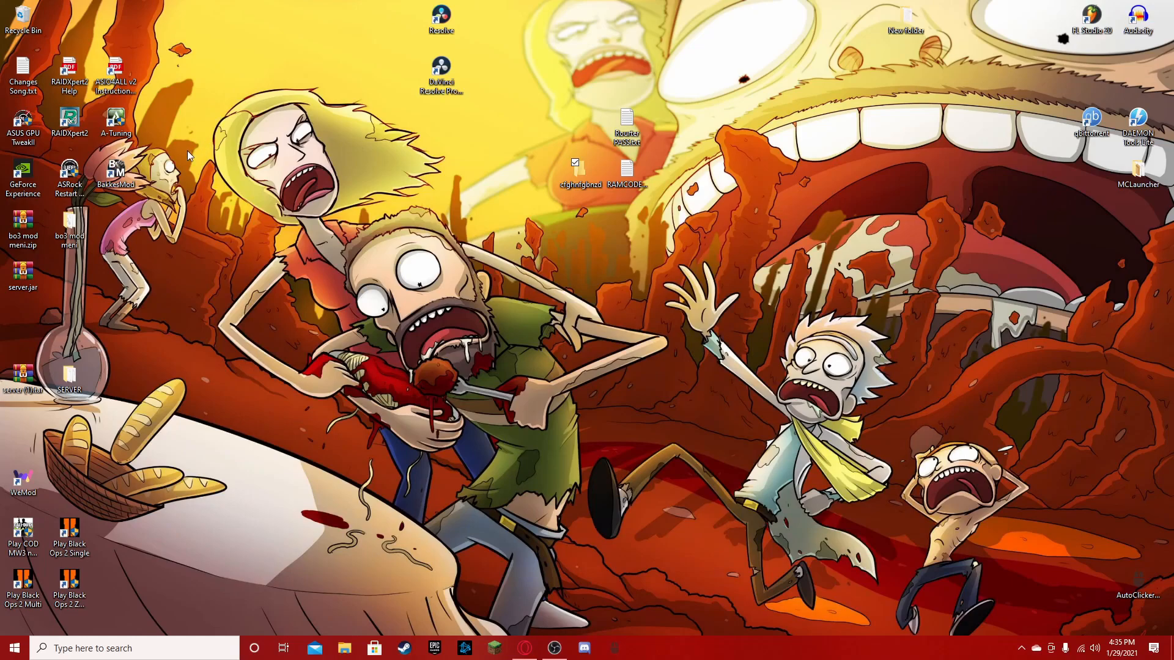
{"action": "left_click", "coordinate": [524, 649]}
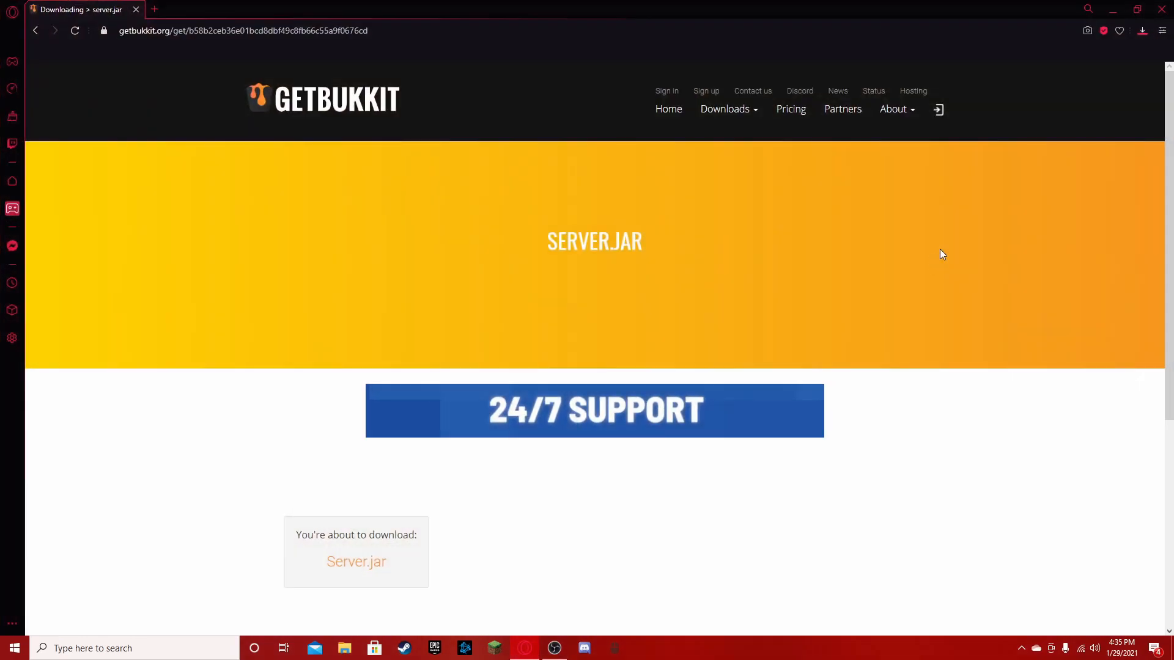
{"action": "left_click", "coordinate": [1142, 31]}
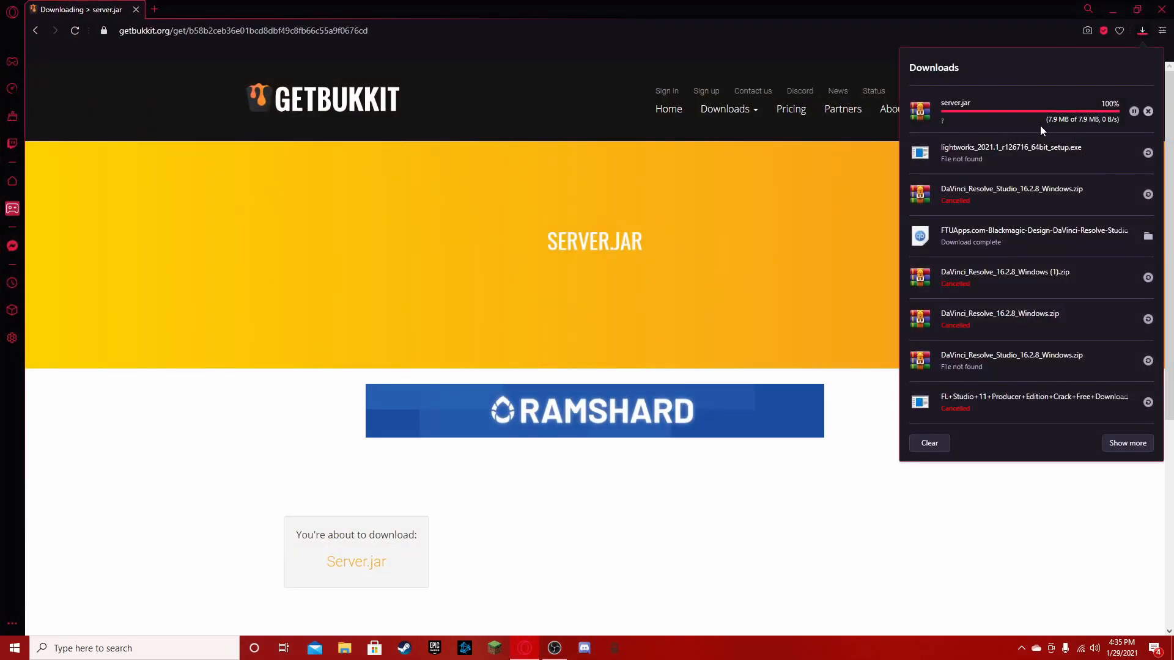
{"action": "left_click", "coordinate": [935, 442]}
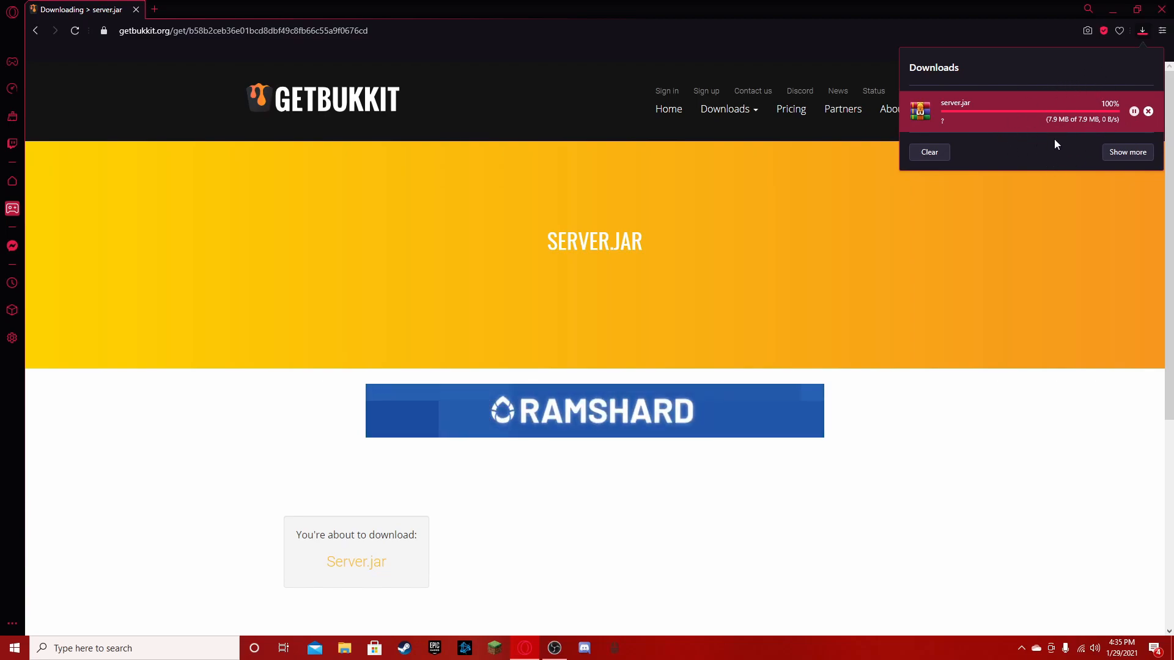
- Return to the desktop, move server.jar into the cfghnfgbnzd folder and open that folder
{"action": "left_click", "coordinate": [1112, 8]}
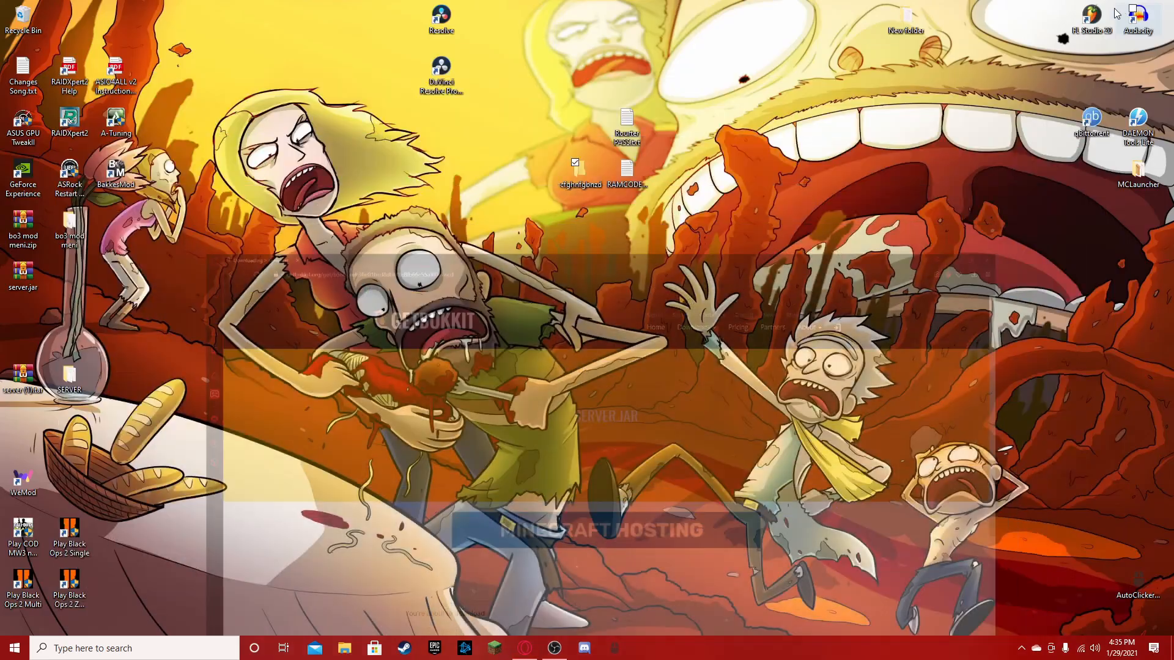
{"action": "left_click_drag", "start_coordinate": [24, 279], "coordinate": [580, 176]}
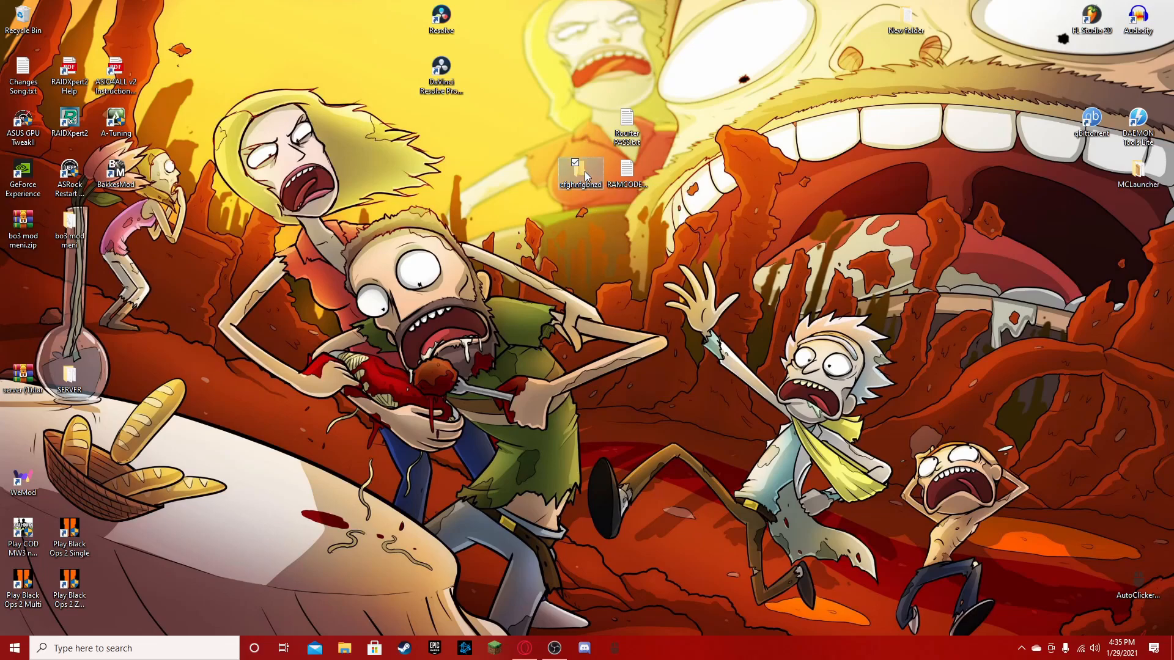
{"action": "double_click", "coordinate": [584, 171]}
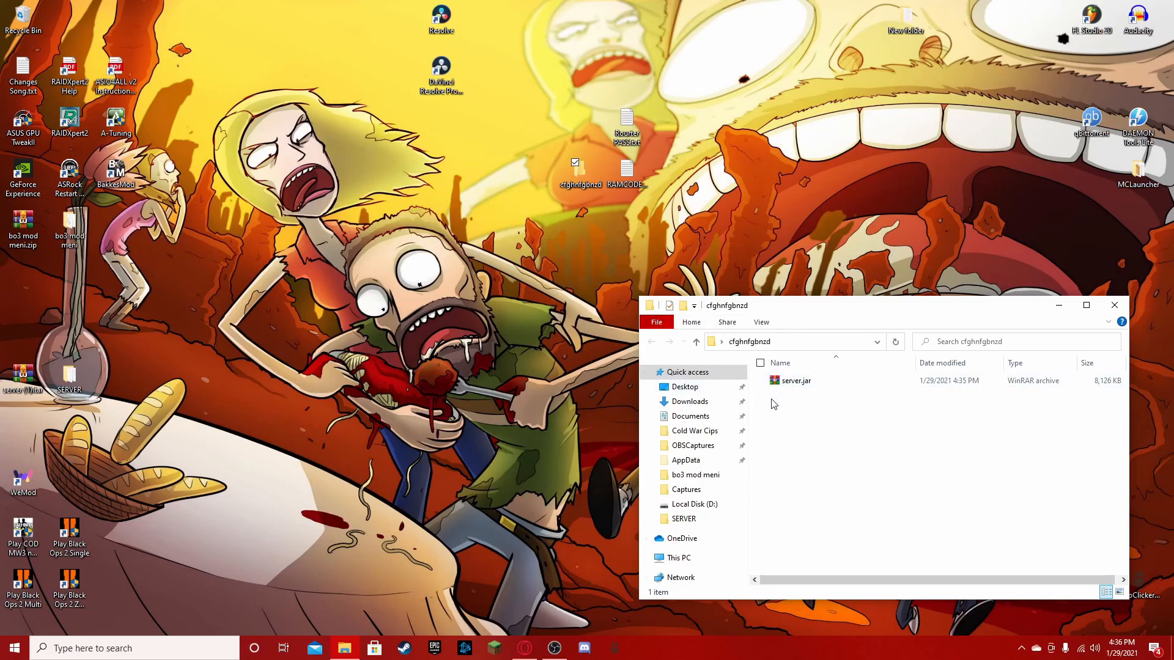
- Create a new text document in the cfghnfgbnzd folder, keeping its default name
{"action": "right_click", "coordinate": [797, 427]}
{"action": "mouse_move", "coordinate": [824, 573]}
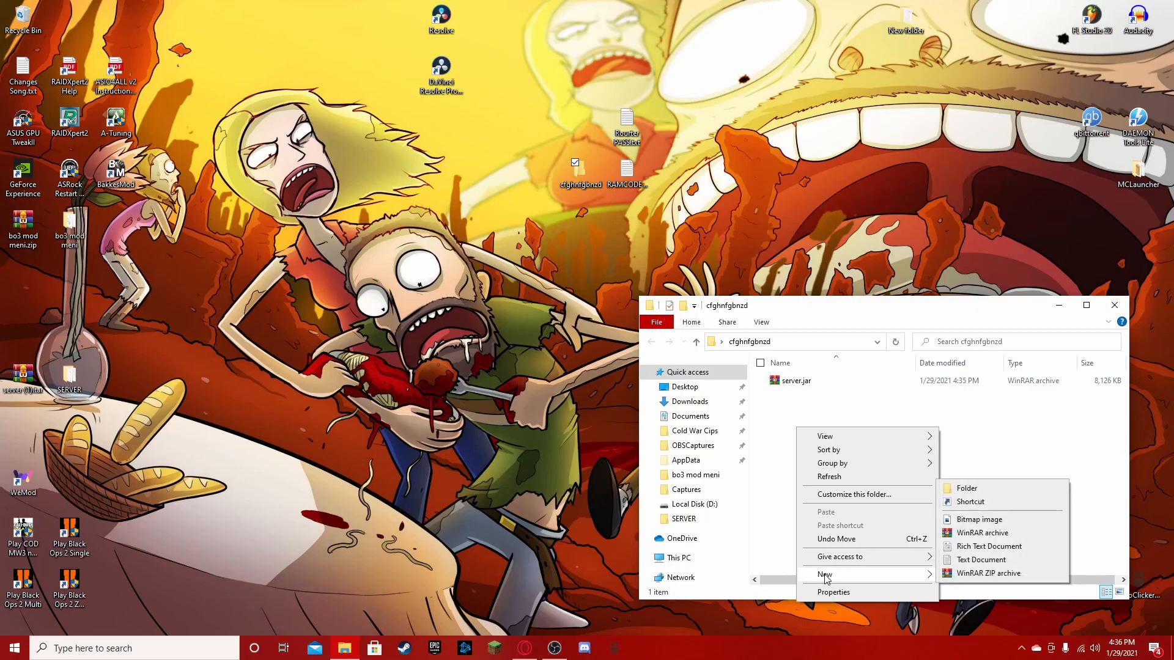
{"action": "left_click", "coordinate": [960, 558]}
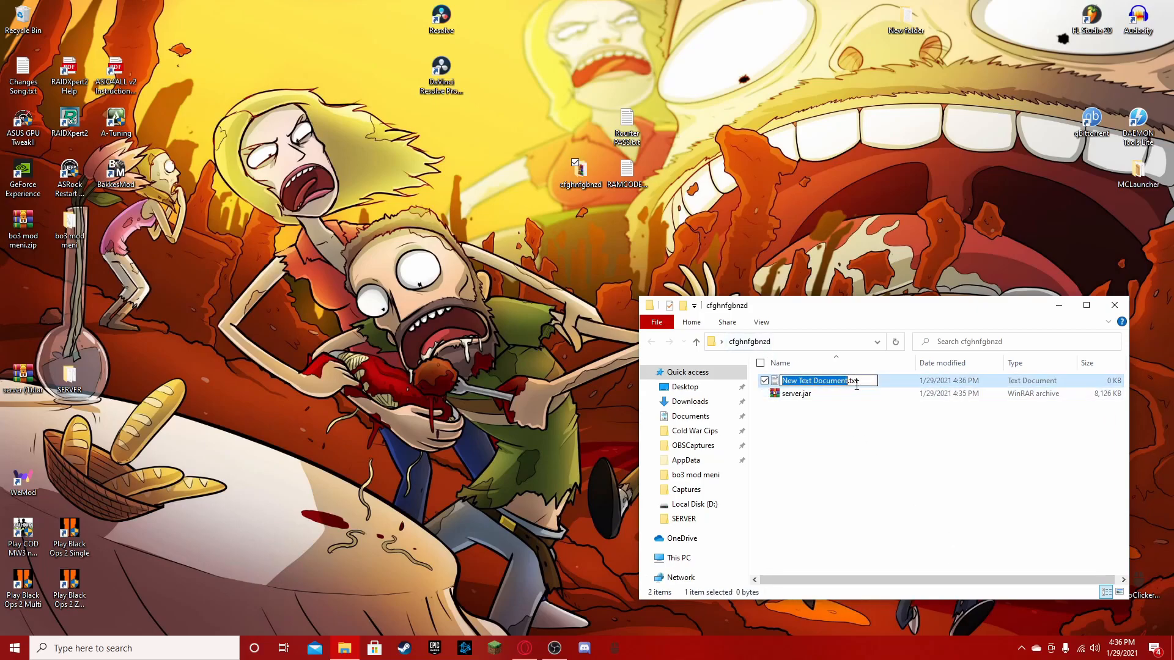
{"action": "left_click", "coordinate": [844, 425]}
{"action": "double_click", "coordinate": [623, 177]}
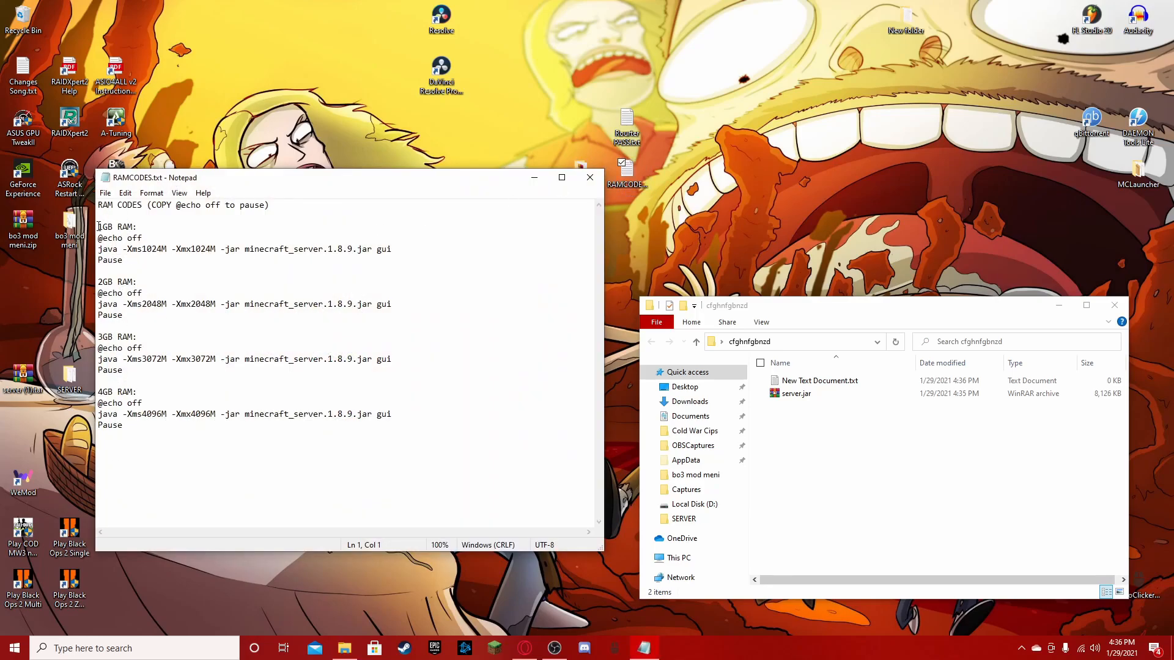
{"action": "left_click_drag", "start_coordinate": [98, 281], "coordinate": [137, 282]}
{"action": "left_click", "coordinate": [99, 337]}
{"action": "left_click_drag", "start_coordinate": [92, 395], "coordinate": [152, 432]}
{"action": "key", "text": "ctrl+c"}
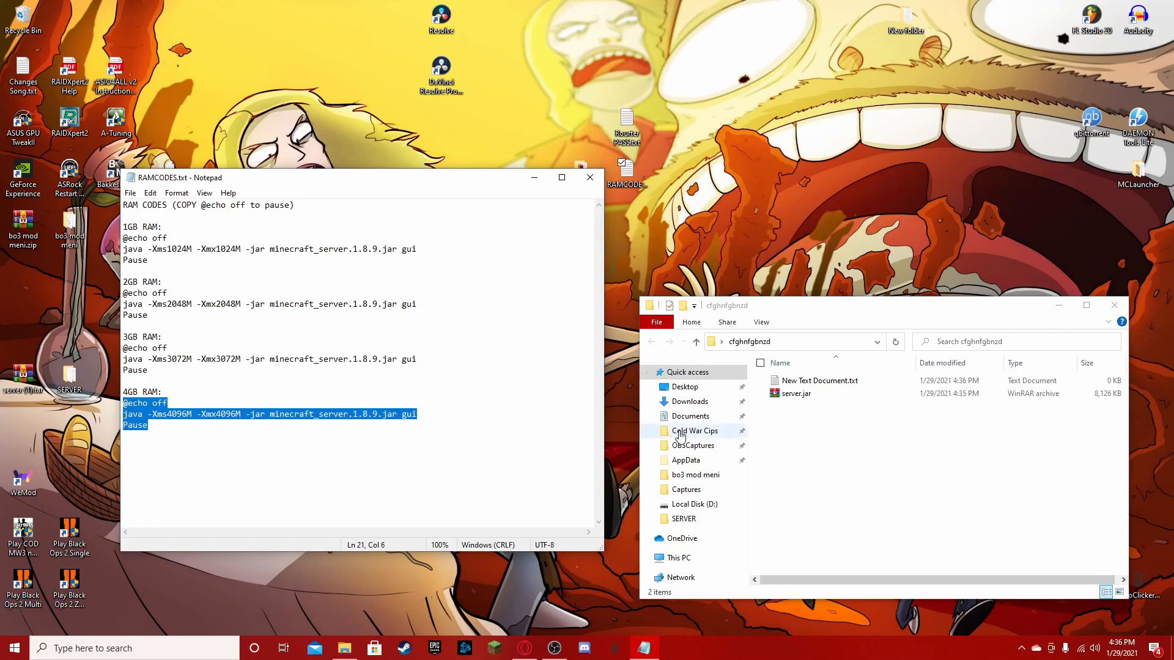
- Open New Text Document.txt in the server folder and paste the copied 4GB RAM launch code
{"action": "left_click", "coordinate": [820, 438]}
{"action": "double_click", "coordinate": [805, 381]}
{"action": "left_click_drag", "start_coordinate": [419, 184], "coordinate": [465, 201]}
{"action": "key", "text": "ctrl+v"}
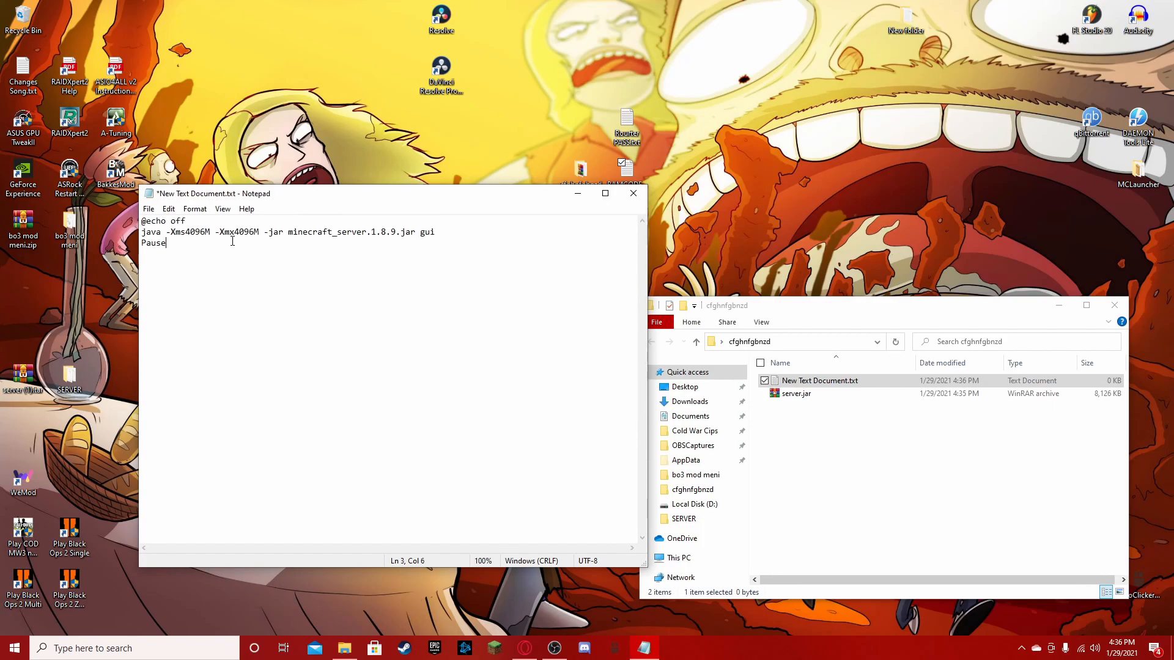
{"action": "left_click_drag", "start_coordinate": [143, 232], "coordinate": [243, 234]}
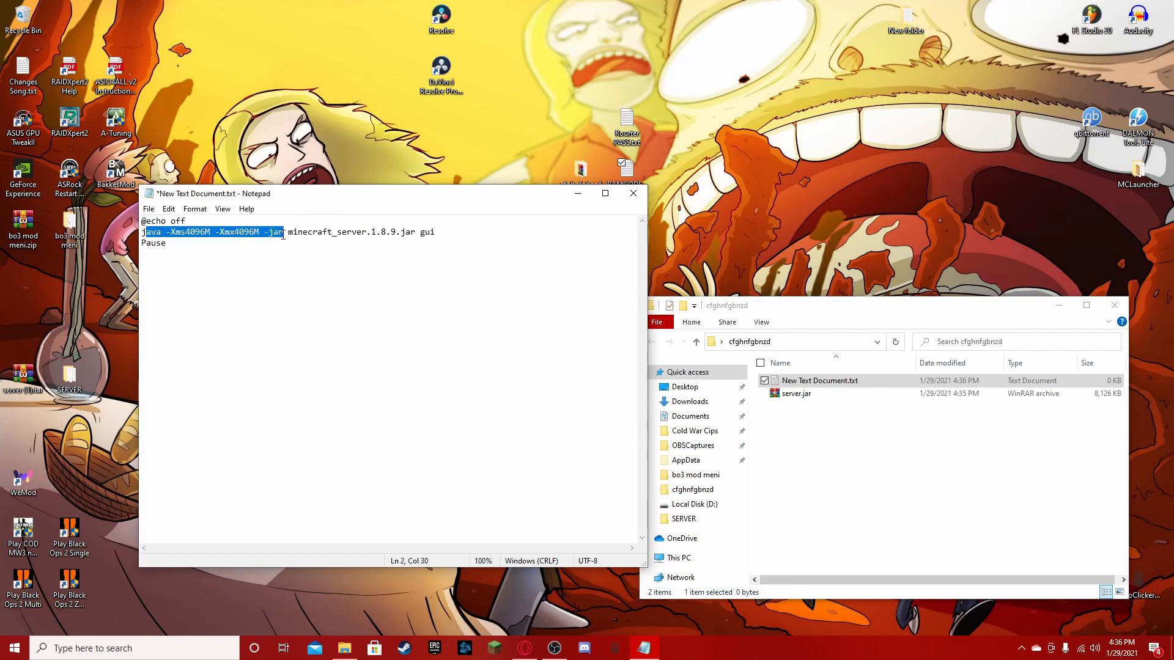
{"action": "left_click", "coordinate": [396, 233]}
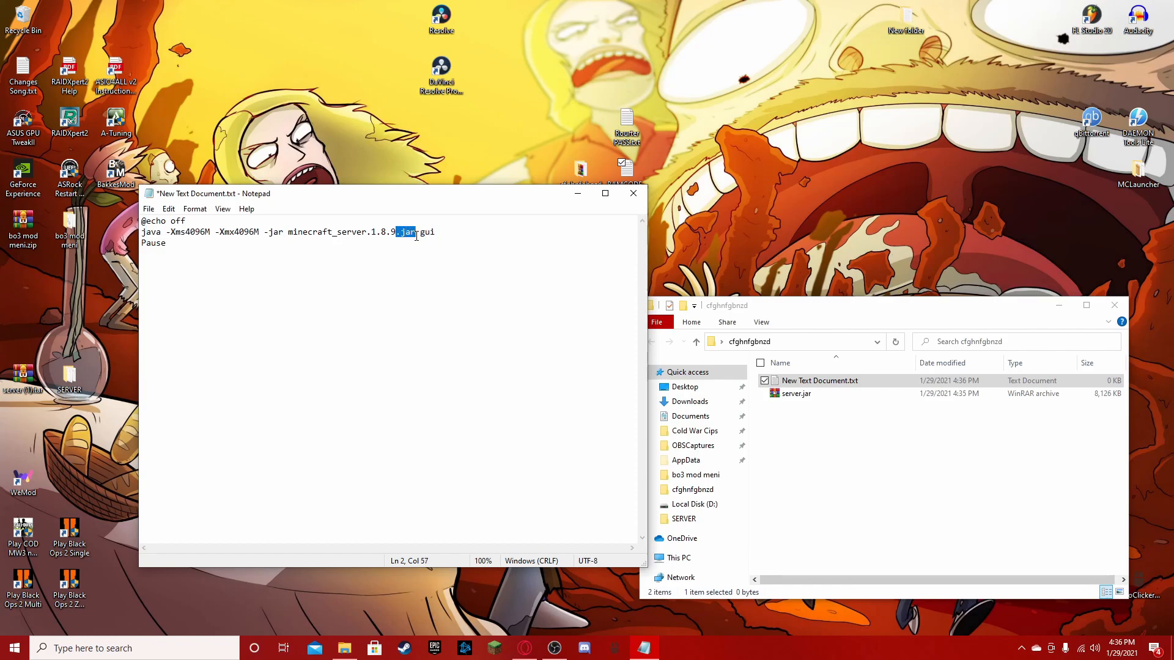
{"action": "double_click", "coordinate": [147, 243]}
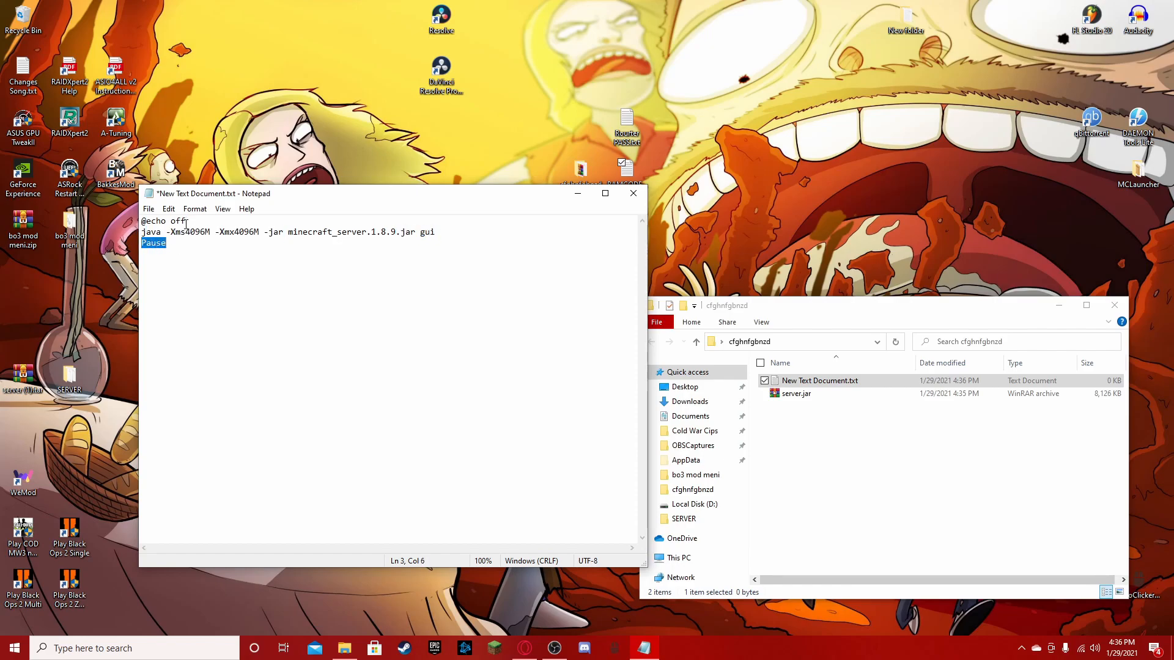
{"action": "left_click", "coordinate": [235, 300]}
- Replace minecraft_server.1.8.9 with server in the java line and compare it with the jar file's name in the folder
{"action": "left_click_drag", "start_coordinate": [291, 233], "coordinate": [395, 238]}
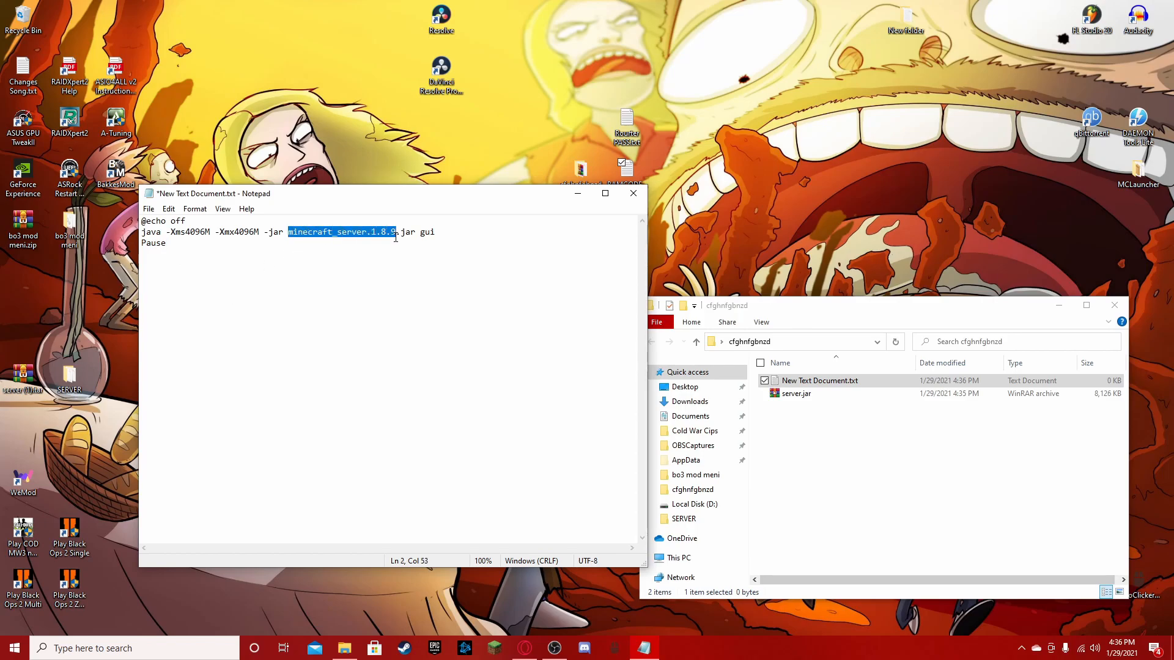
{"action": "type", "text": "server"}
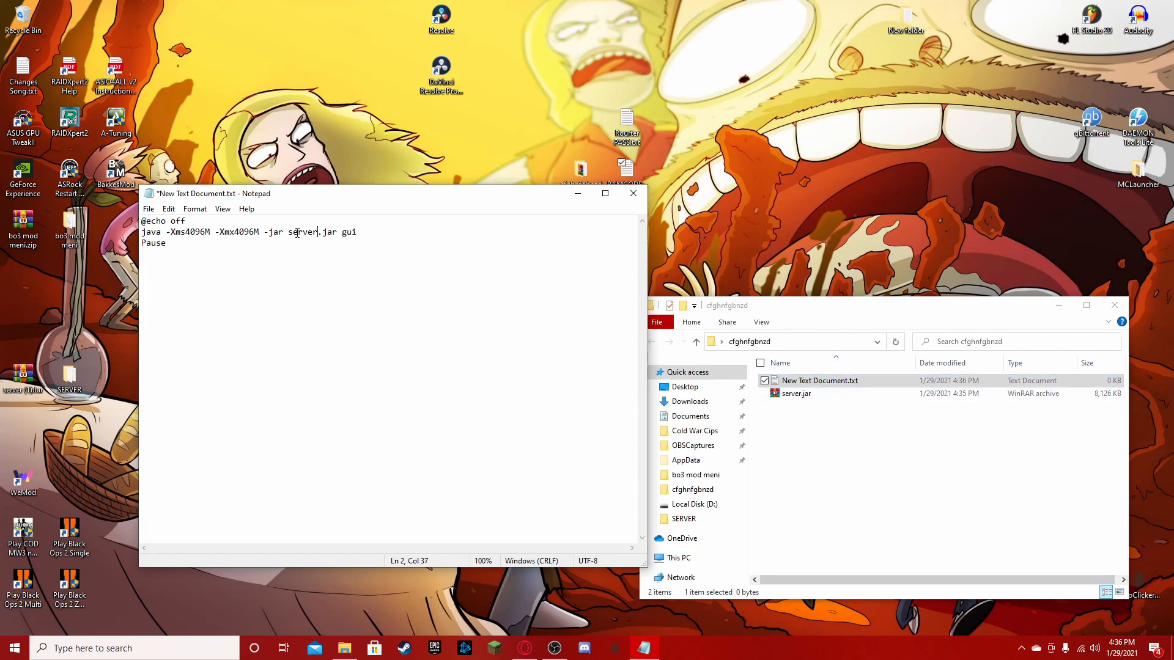
{"action": "left_click_drag", "start_coordinate": [289, 232], "coordinate": [333, 234]}
{"action": "left_click", "coordinate": [792, 398]}
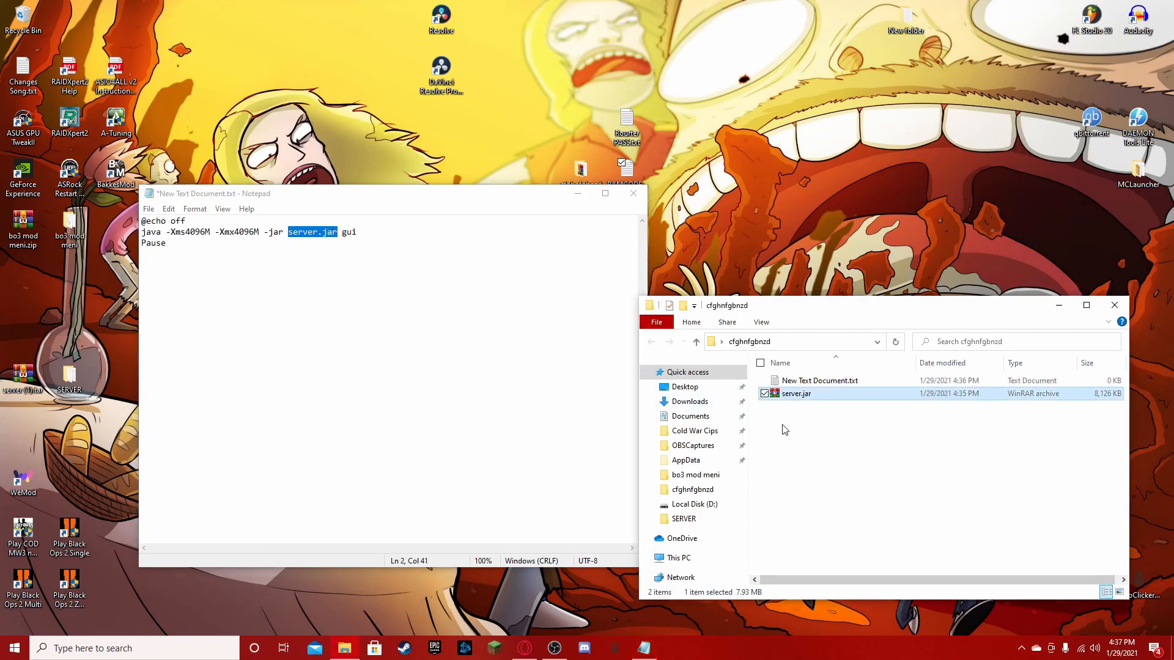
{"action": "left_click", "coordinate": [782, 425]}
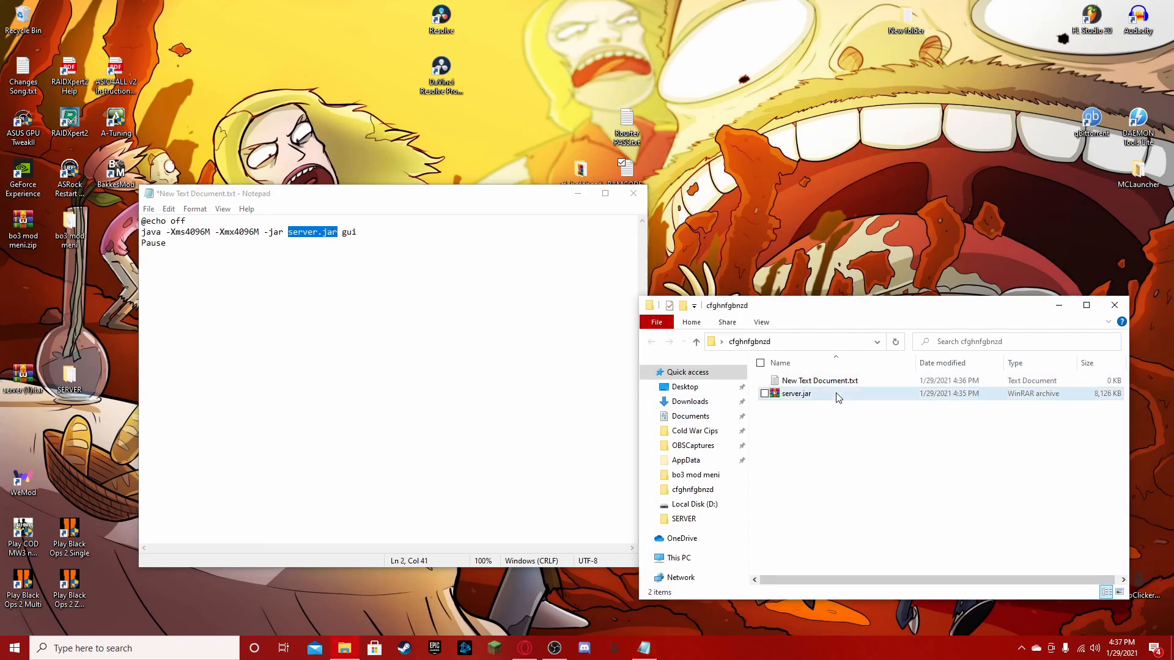
- Change the gui argument at the end of the java line to NoGui
{"action": "left_click", "coordinate": [348, 234]}
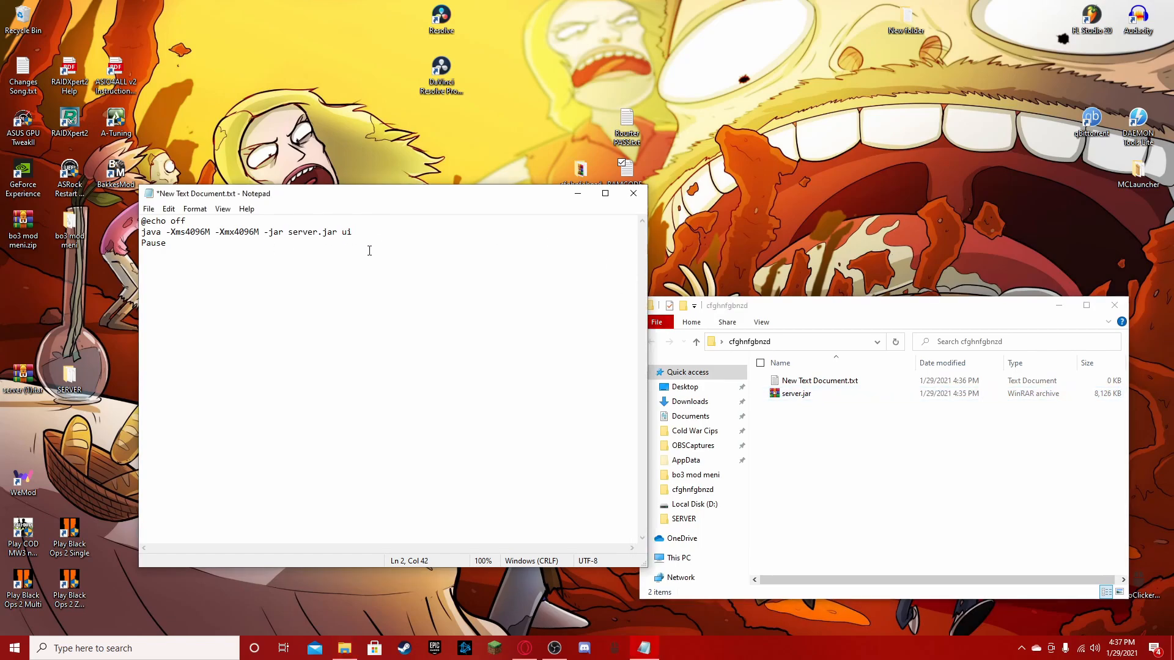
{"action": "type", "text": "oG"}
{"action": "mouse_move", "coordinate": [289, 234]}
{"action": "left_mouse_down"}
{"action": "mouse_move", "coordinate": [332, 240]}
{"action": "mouse_move", "coordinate": [289, 234]}
{"action": "left_mouse_up"}
- Save the launch script as start.bat in the cfghnfgbnzd folder and close Notepad
{"action": "left_click", "coordinate": [148, 209]}
{"action": "left_click", "coordinate": [186, 273]}
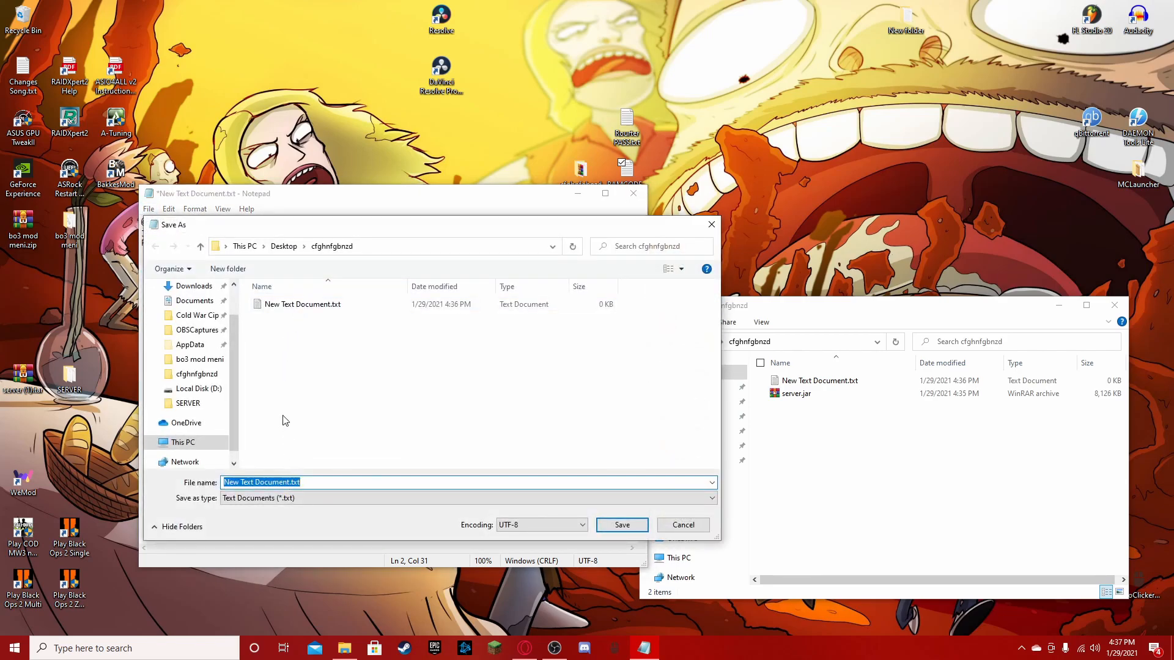
{"action": "type", "text": "start.bat"}
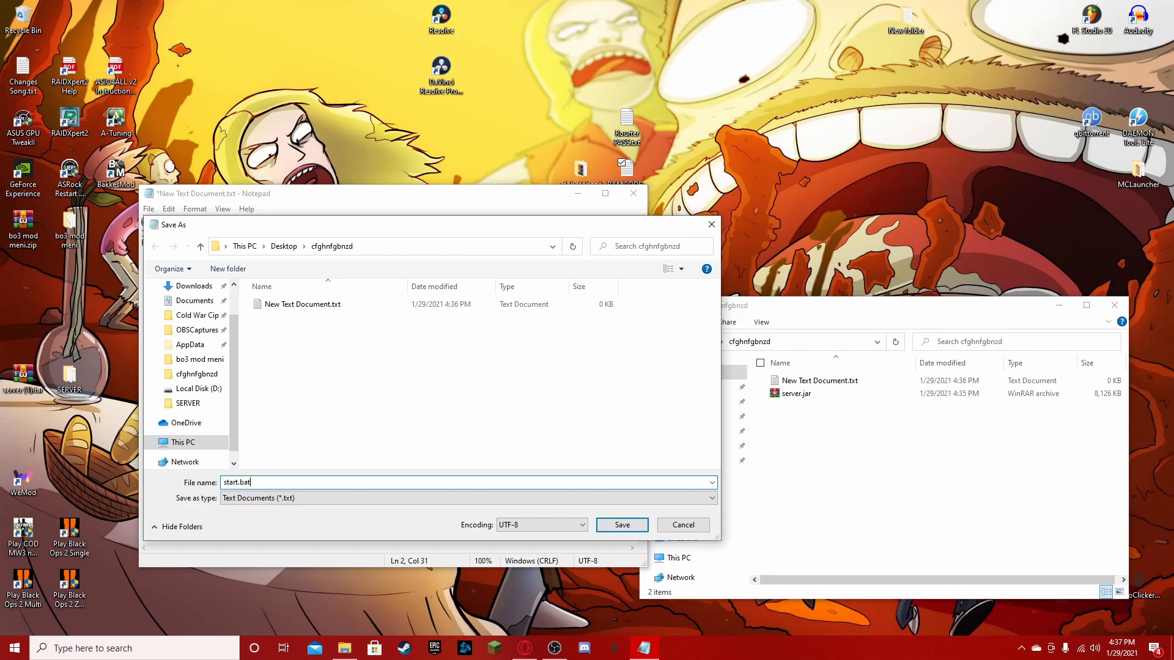
{"action": "left_click", "coordinate": [622, 525]}
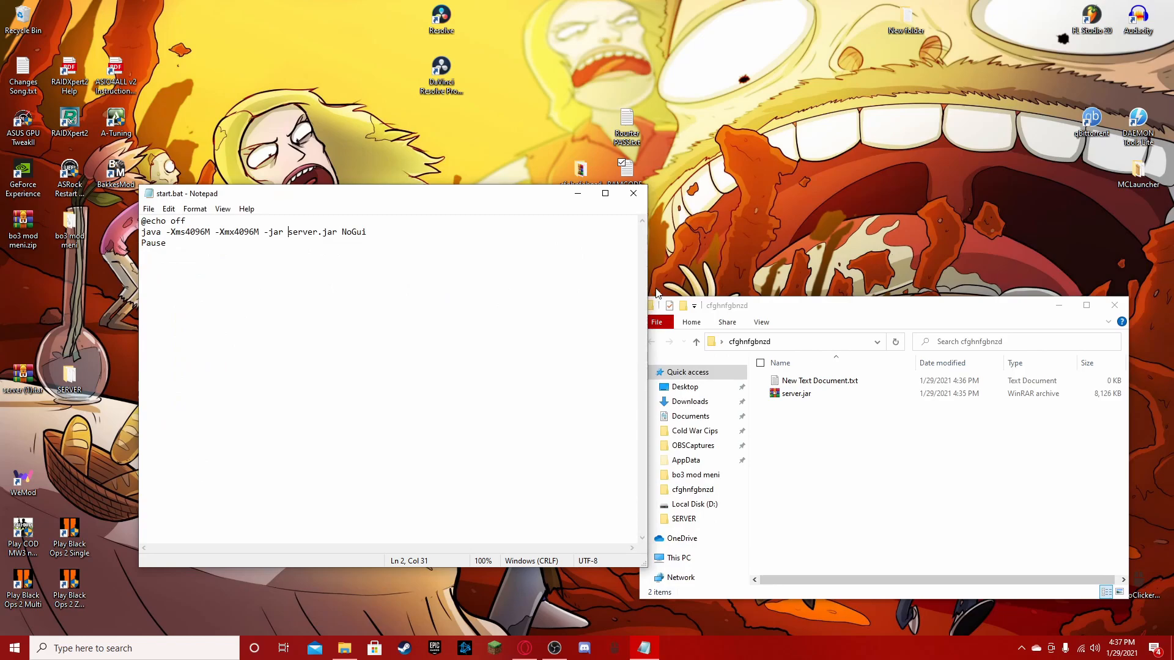
{"action": "left_click", "coordinate": [633, 194]}
- Delete New Text Document.txt from the server folder and permanently empty the Recycle Bin
{"action": "right_click", "coordinate": [803, 385]}
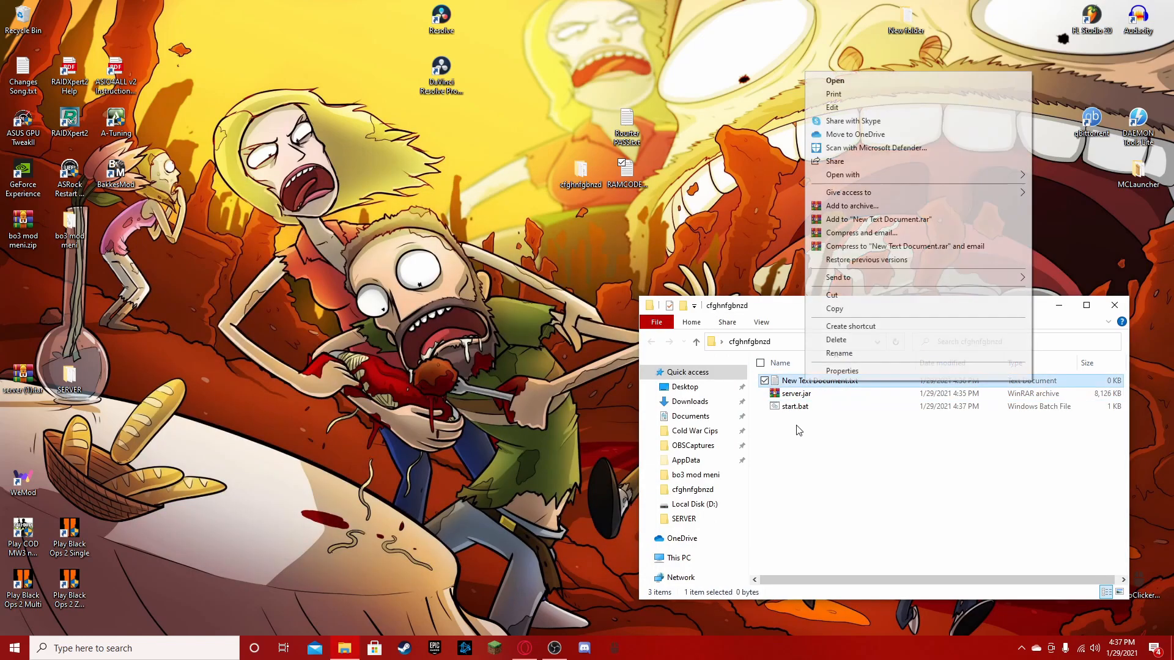
{"action": "left_click", "coordinate": [855, 342]}
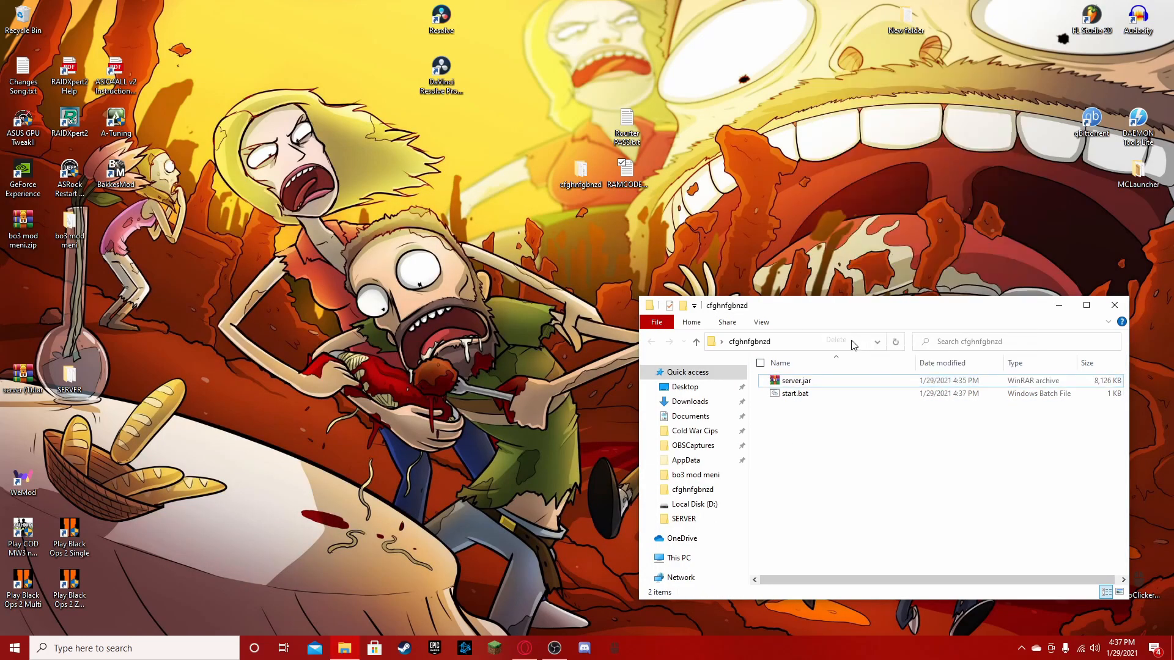
{"action": "right_click", "coordinate": [31, 15]}
{"action": "left_click", "coordinate": [70, 35]}
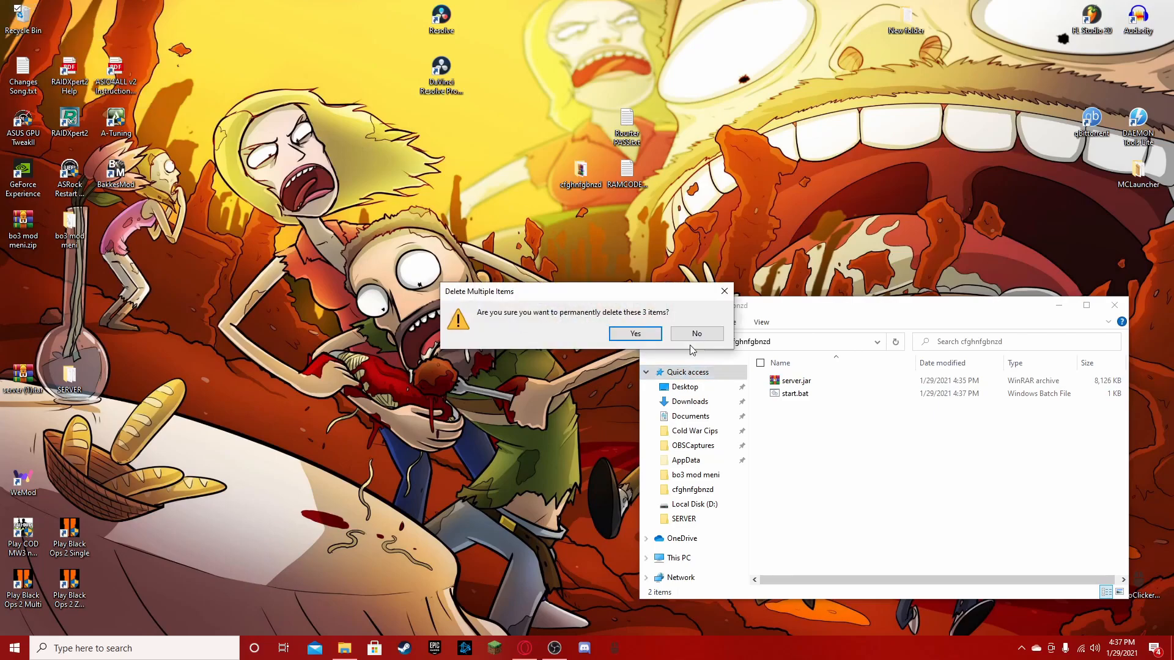
{"action": "left_click", "coordinate": [634, 335]}
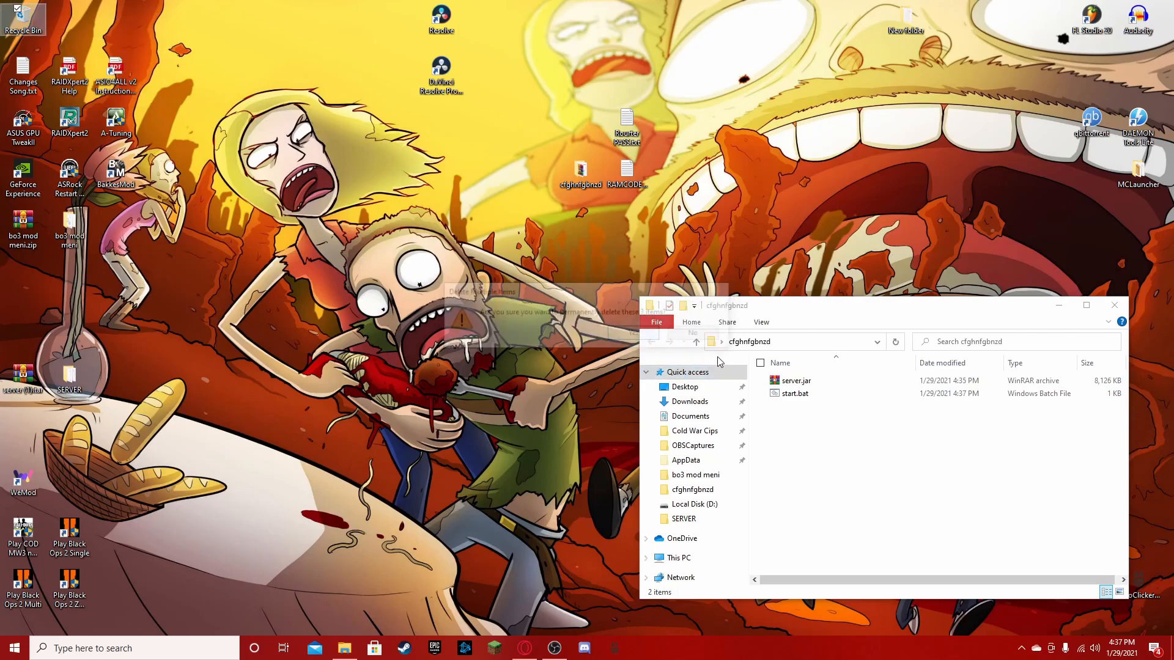
- Run start.bat once to generate the server files, read the EULA lines in the console, and close it
{"action": "double_click", "coordinate": [809, 395]}
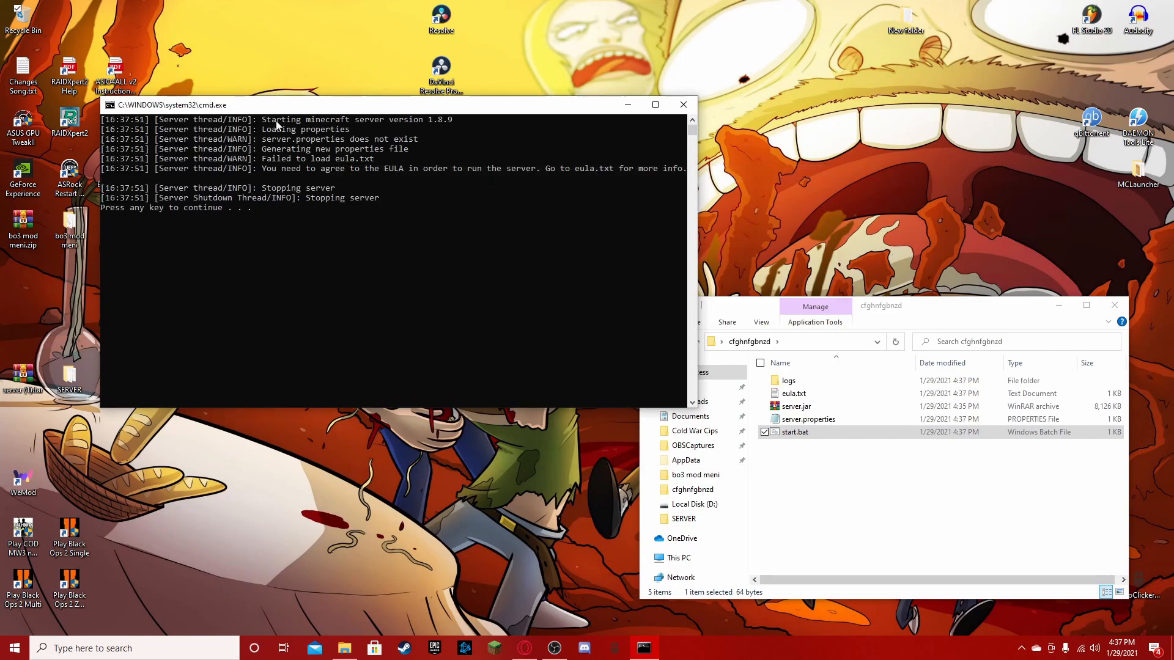
{"action": "left_click_drag", "start_coordinate": [262, 120], "coordinate": [416, 160]}
{"action": "left_click_drag", "start_coordinate": [281, 169], "coordinate": [570, 189]}
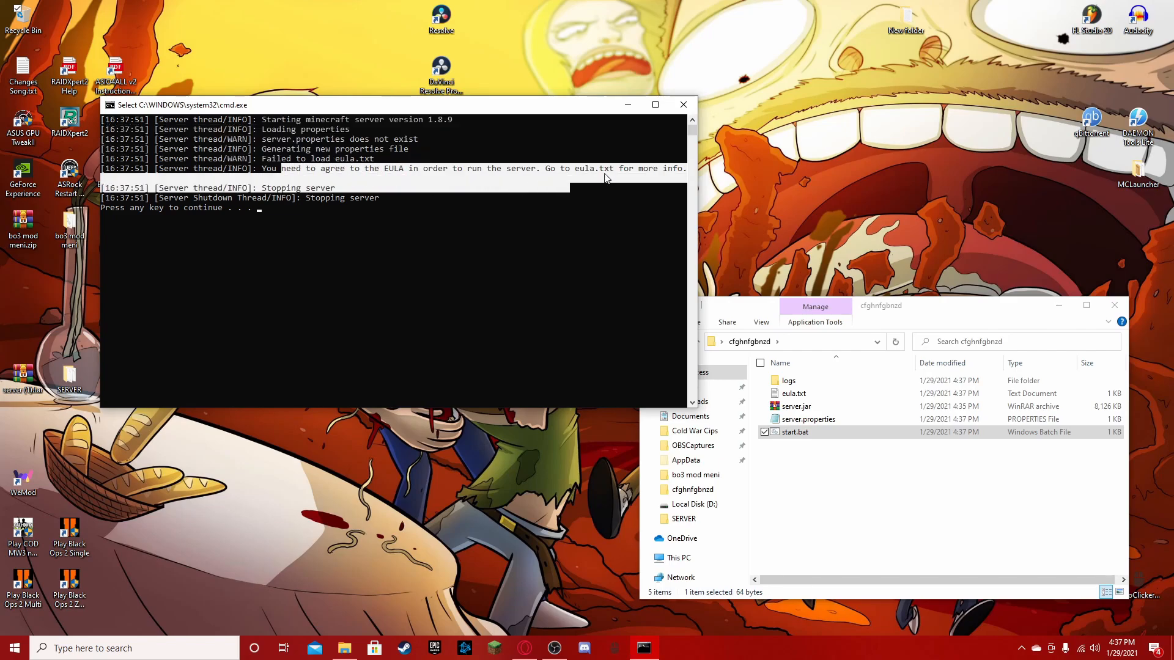
{"action": "left_click", "coordinate": [682, 106]}
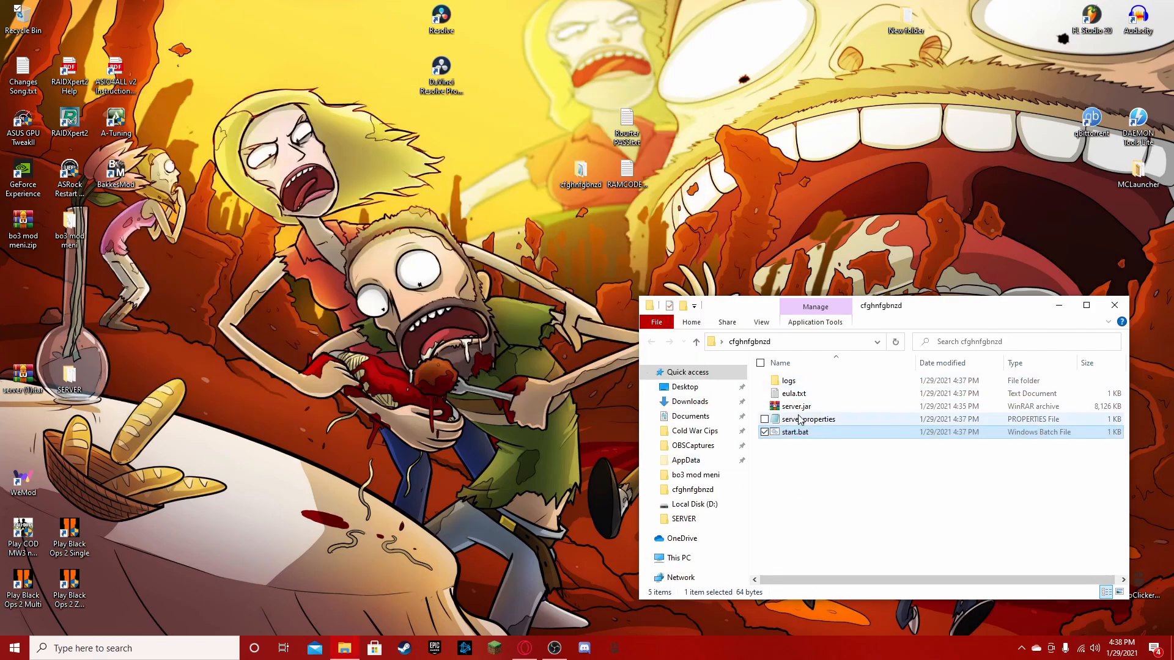
- Accept the EULA by setting eula=true in eula.txt, saving the change on closing
{"action": "double_click", "coordinate": [794, 394]}
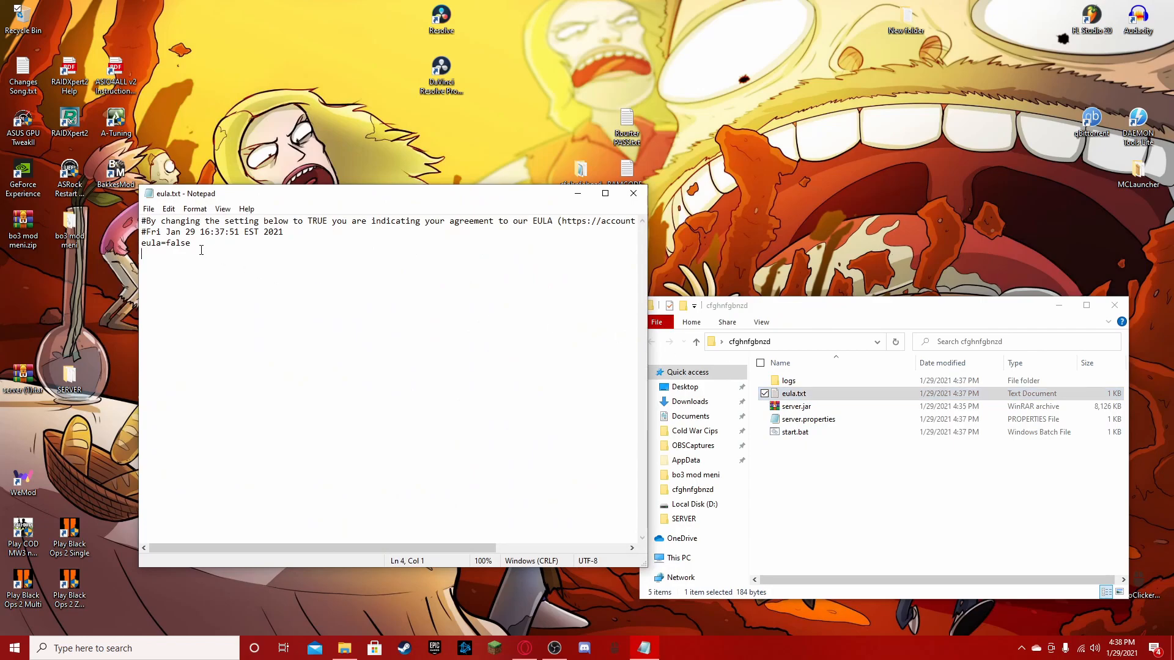
{"action": "left_click_drag", "start_coordinate": [187, 243], "coordinate": [167, 243]}
{"action": "type", "text": "true"}
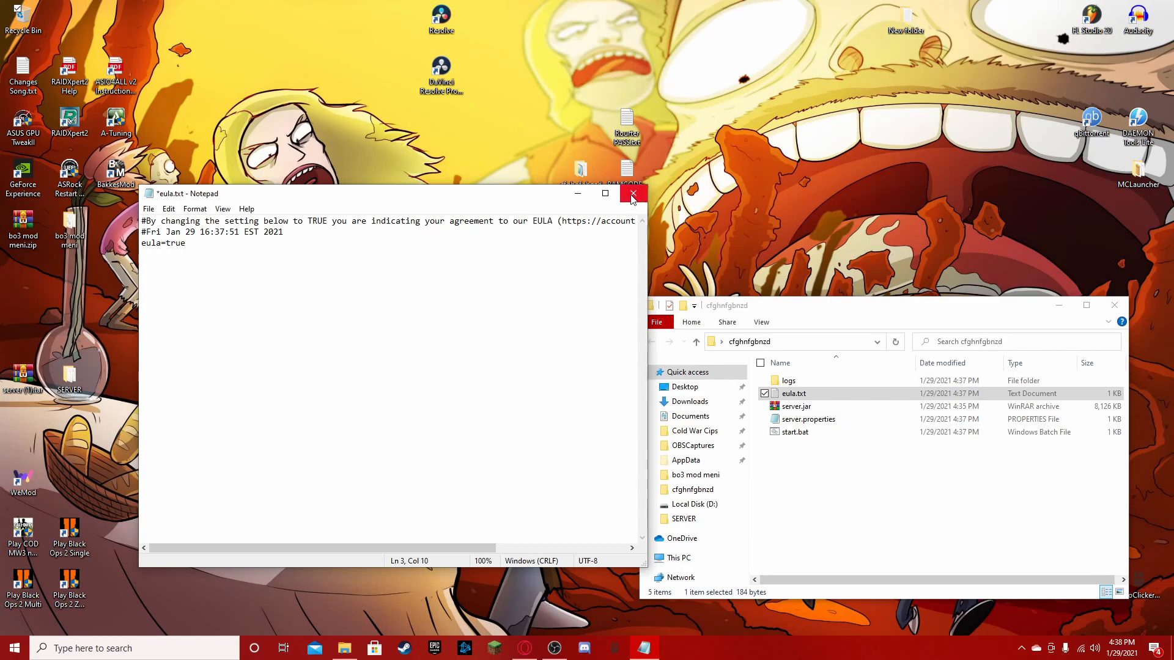
{"action": "left_click", "coordinate": [634, 193]}
{"action": "left_click", "coordinate": [553, 330]}
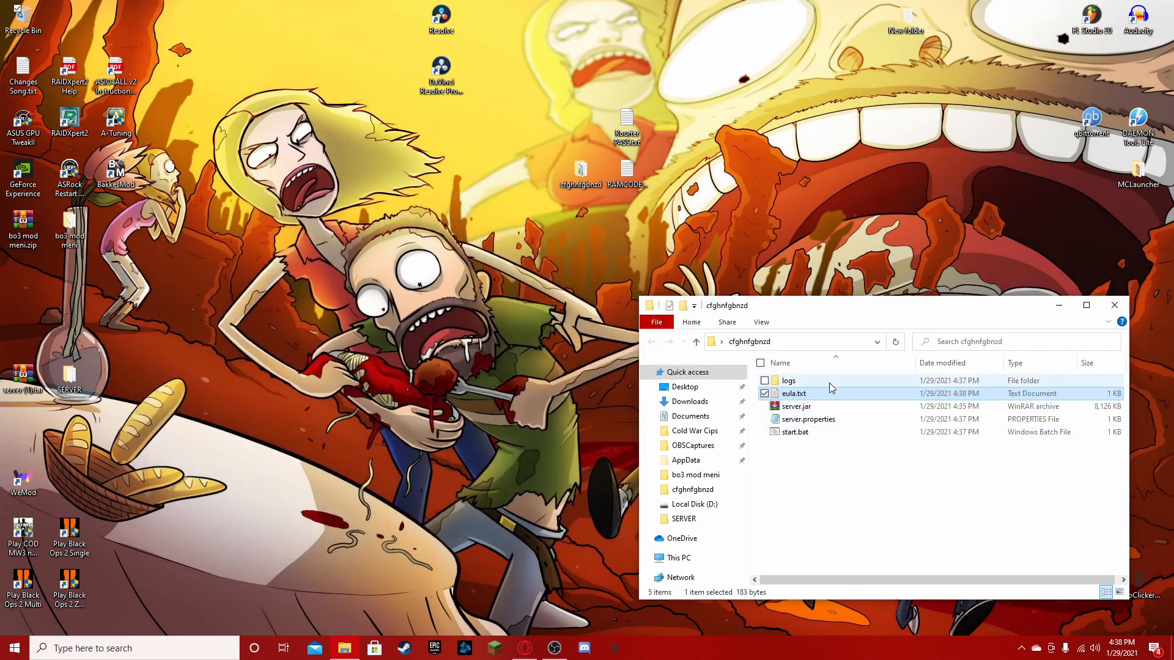
- Start the server again with start.bat, then check the generated files, the server window and the console
{"action": "double_click", "coordinate": [806, 434]}
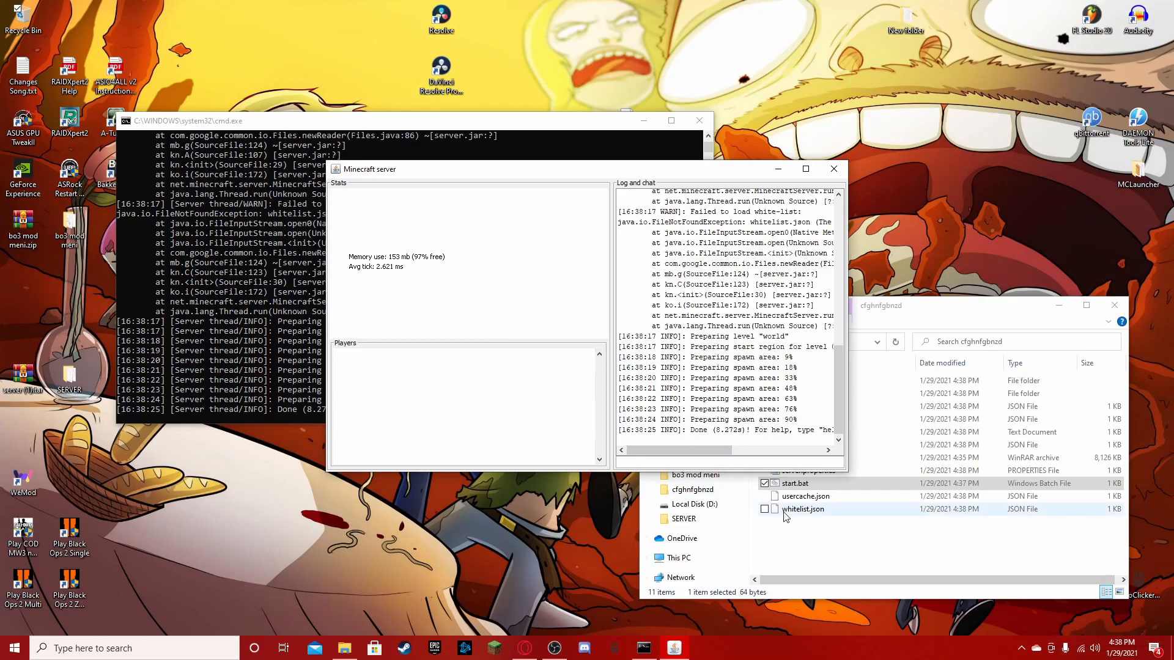
{"action": "left_click", "coordinate": [784, 543]}
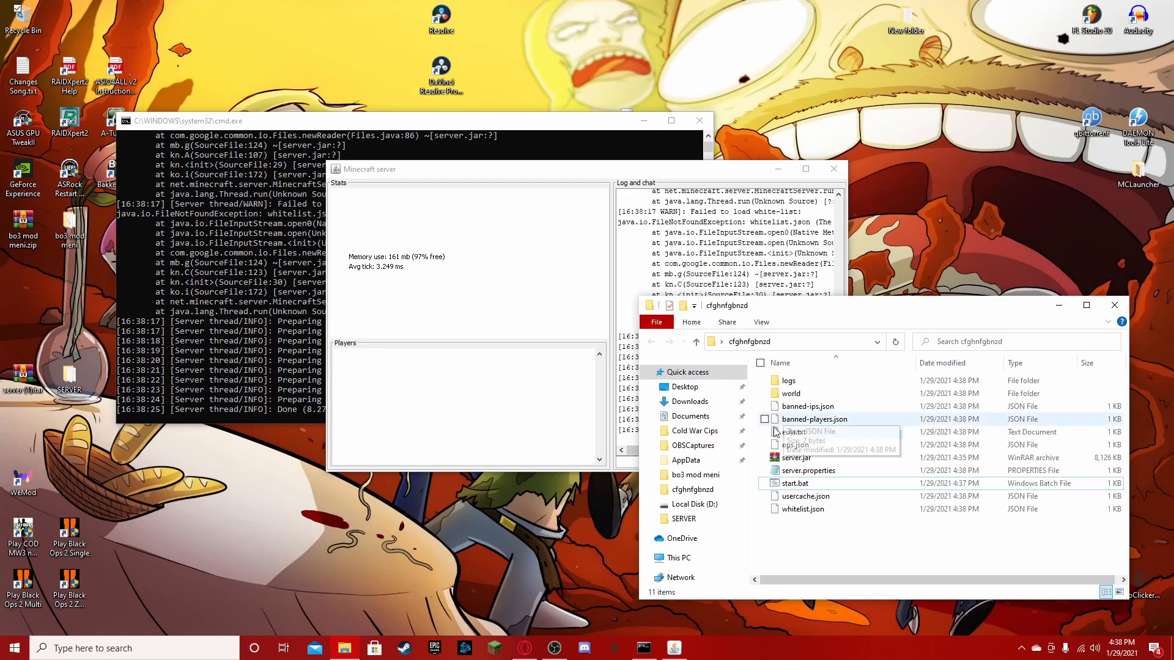
{"action": "left_click", "coordinate": [452, 262]}
{"action": "left_click", "coordinate": [260, 405]}
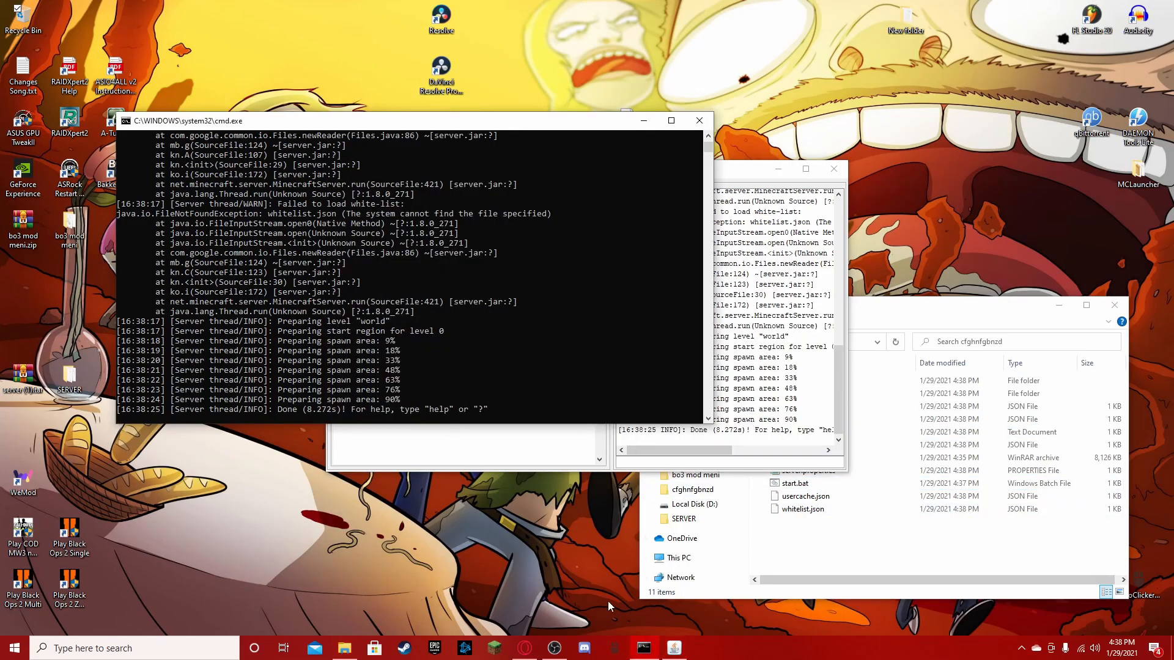
- Launch Minecraft from its launcher with the forge 1.8.9 installation and connect directly to the server at localhost
{"action": "left_click", "coordinate": [495, 649]}
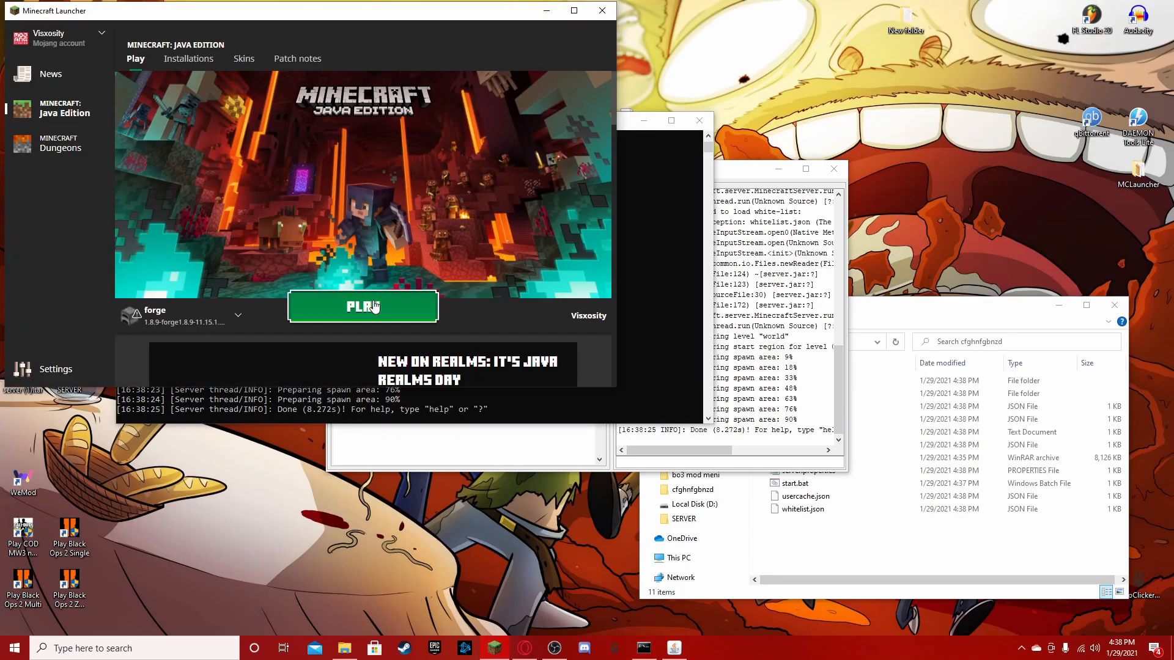
{"action": "left_click", "coordinate": [375, 306]}
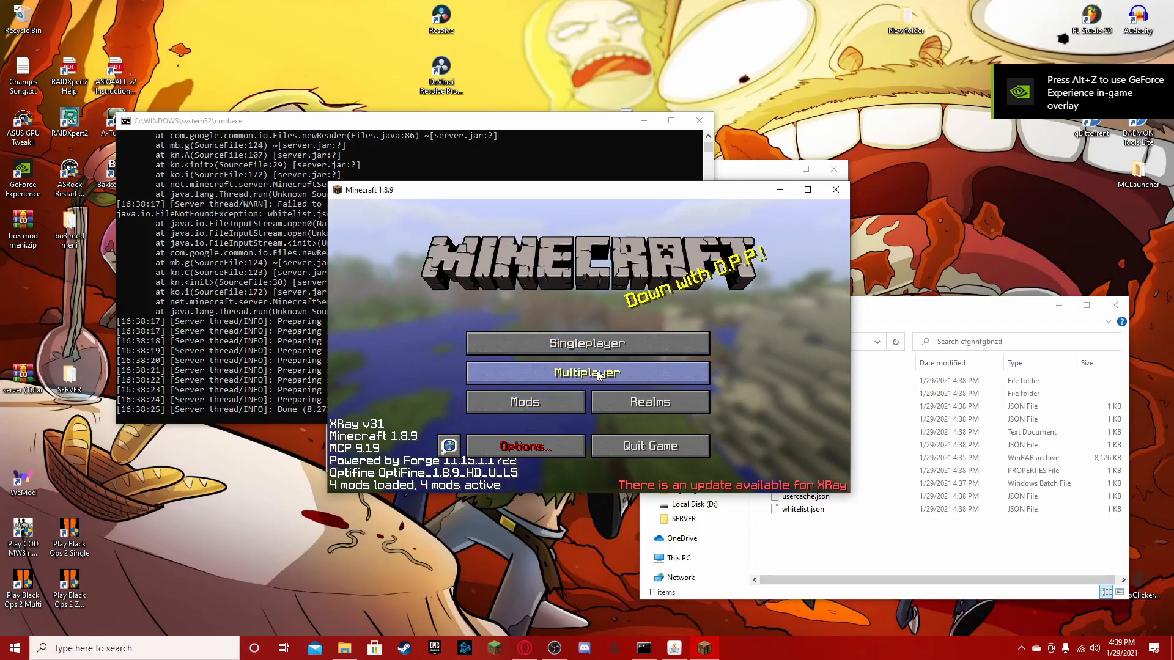
{"action": "left_click", "coordinate": [597, 371]}
{"action": "left_click", "coordinate": [483, 262]}
{"action": "left_click", "coordinate": [510, 472]}
{"action": "left_click", "coordinate": [554, 376]}
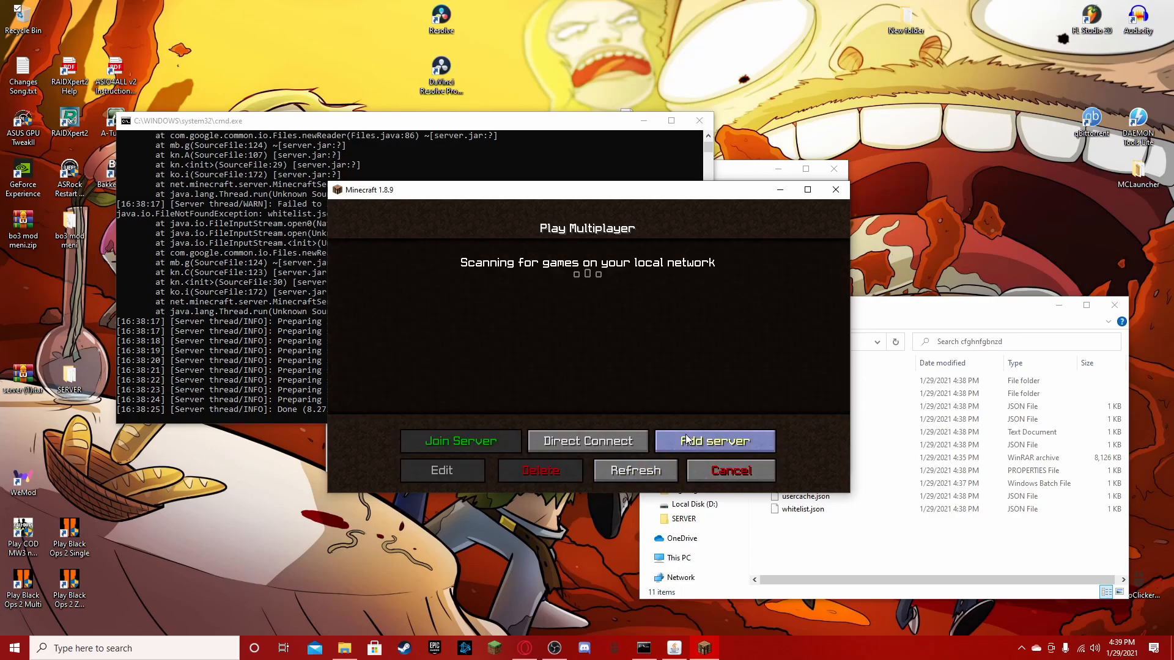
{"action": "left_click", "coordinate": [623, 442]}
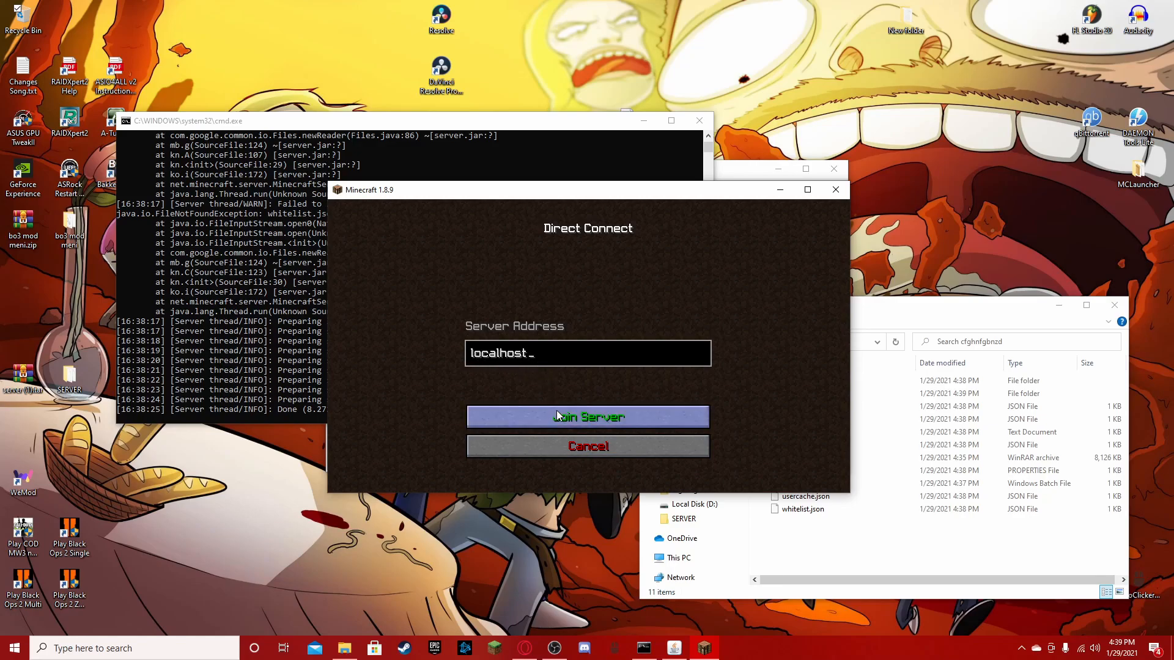
{"action": "left_click", "coordinate": [520, 417]}
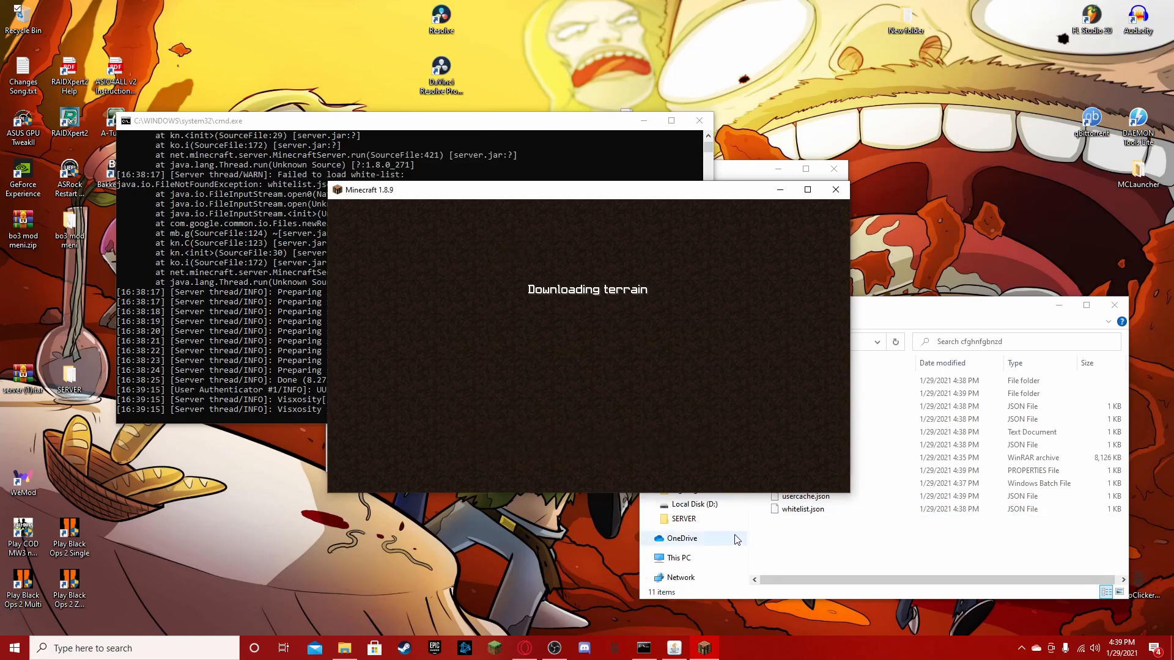
- Open the in-game inventory and examine the player's entries in the Minecraft server window's log
{"action": "key", "text": "e"}
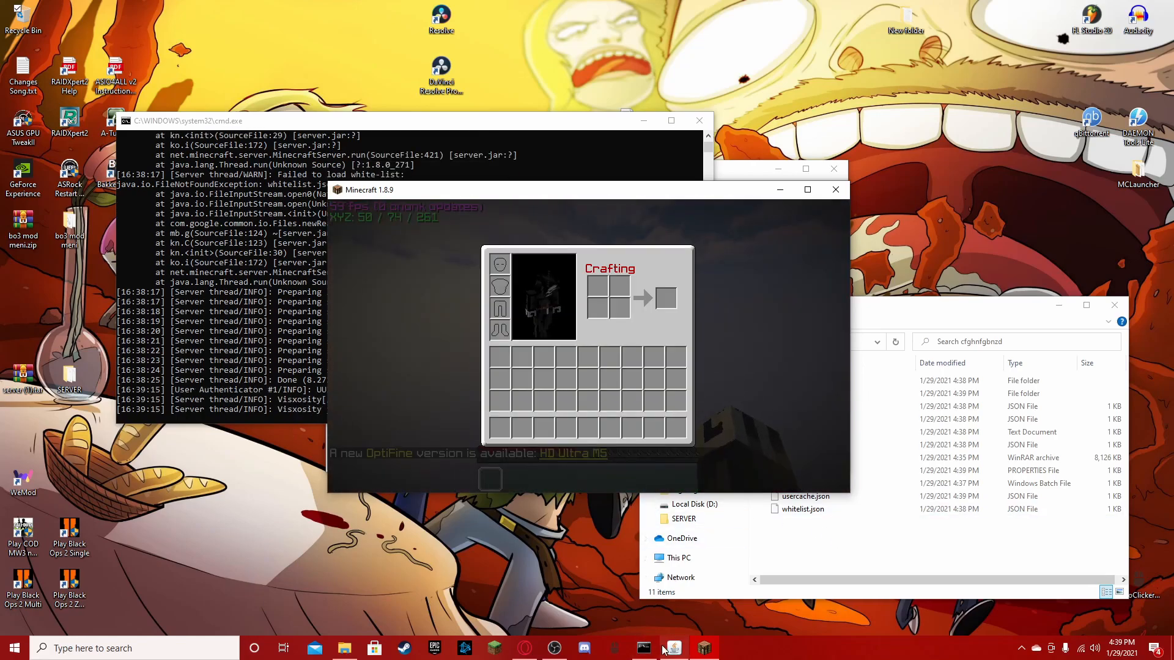
{"action": "left_click", "coordinate": [673, 649]}
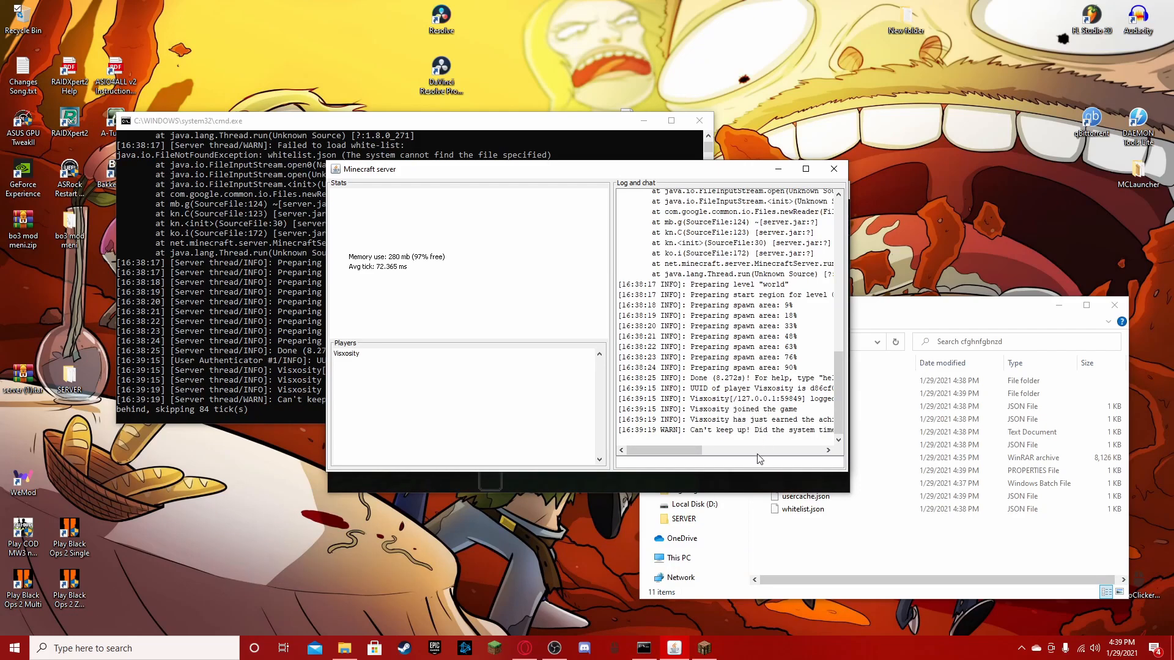
{"action": "left_click", "coordinate": [723, 451]}
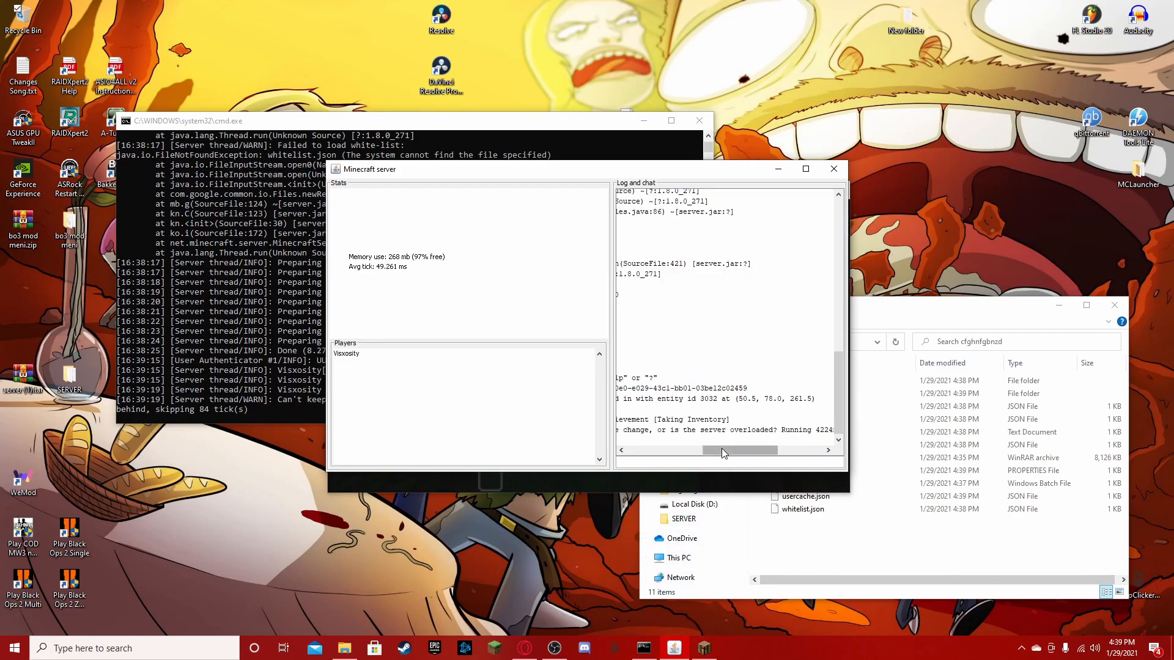
- Return to the game, close the inventory, try flying over the jungle, and leave the disconnect screen
{"action": "left_click", "coordinate": [703, 647]}
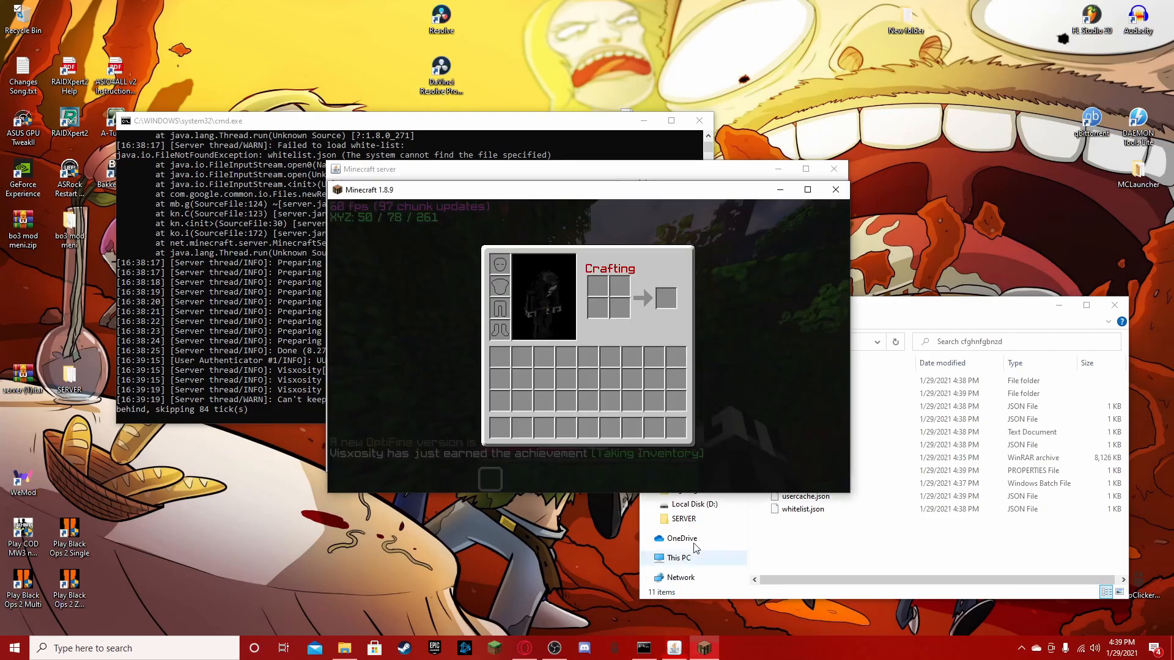
{"action": "left_click", "coordinate": [436, 384]}
{"action": "key", "text": "e"}
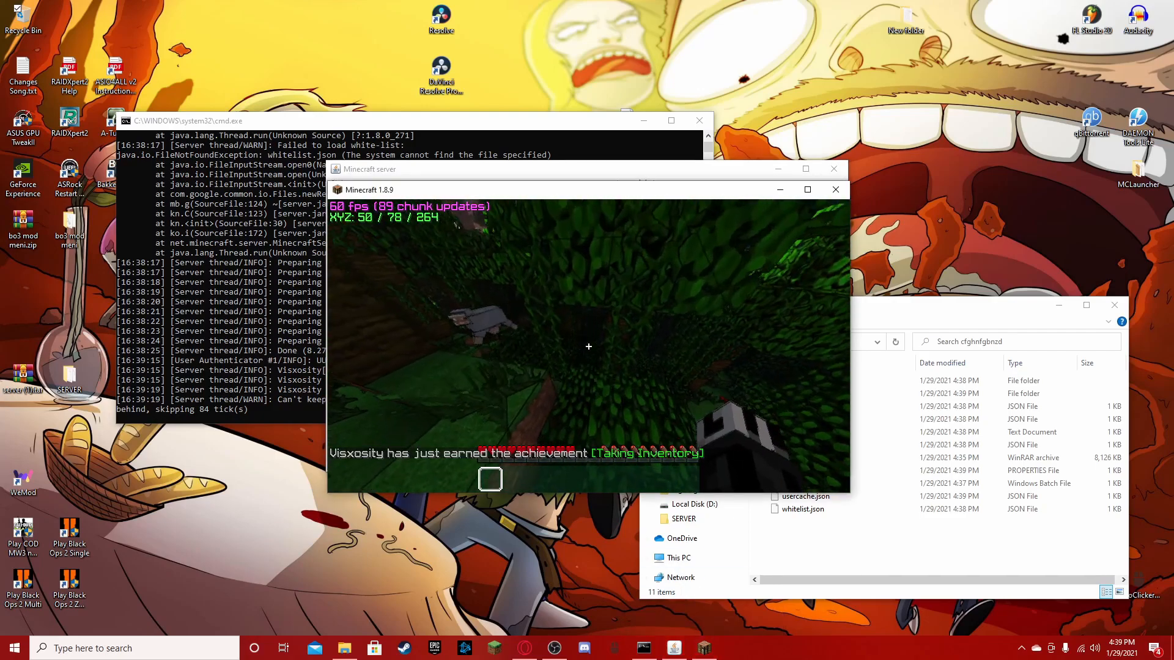
{"action": "key", "text": "w"}
{"action": "key", "text": "space"}
{"action": "key", "text": "space"}
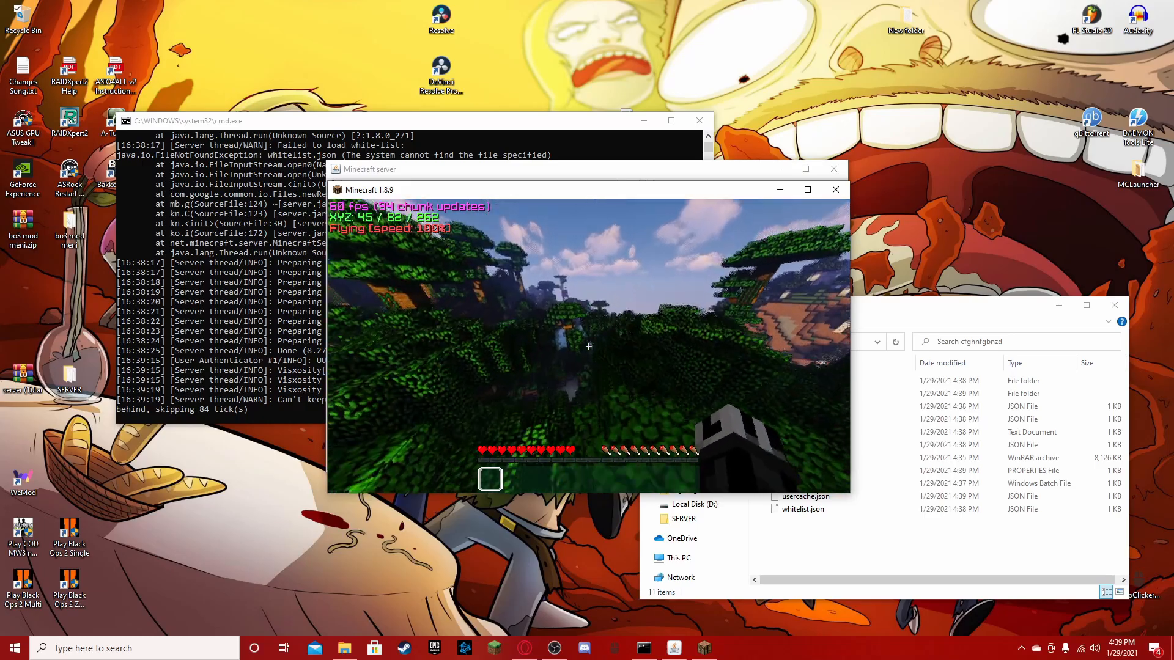
{"action": "key", "text": "w"}
{"action": "key", "text": "space"}
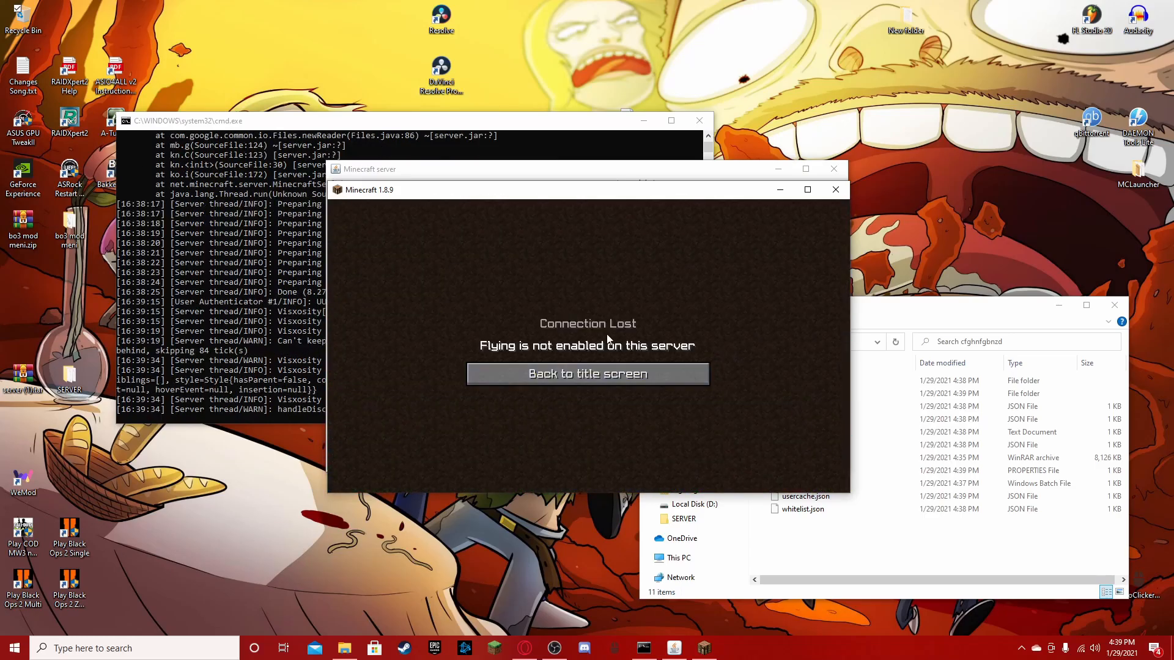
{"action": "left_click", "coordinate": [570, 379]}
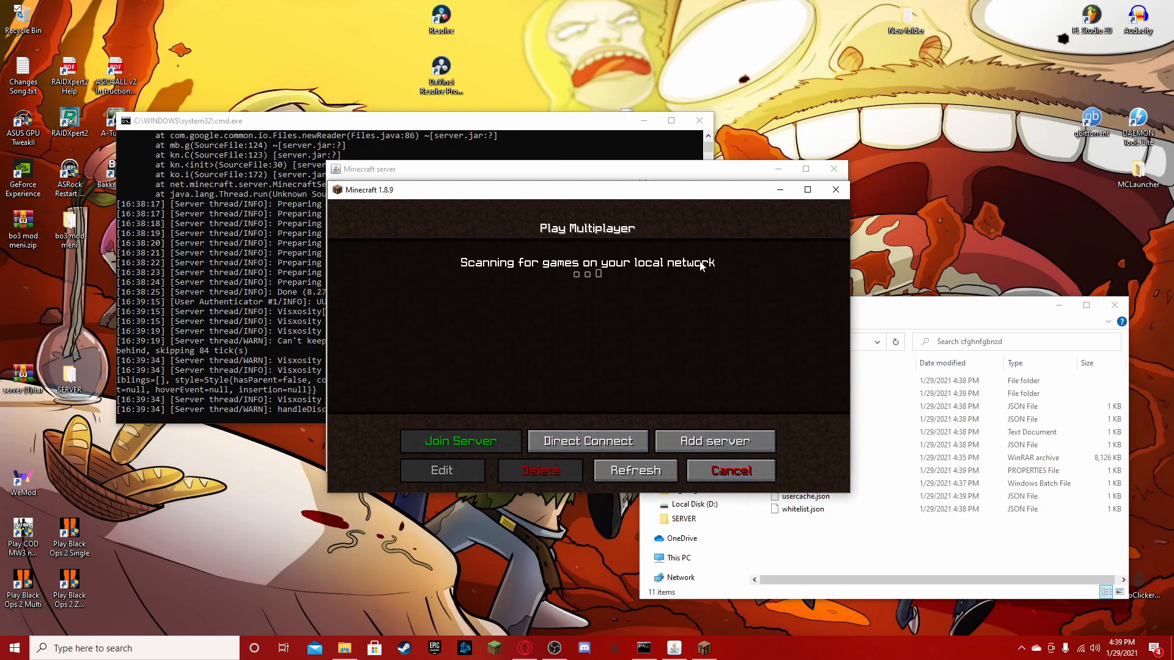
- Shut down the server with the stop command in the Minecraft server window and close its console
{"action": "left_click", "coordinate": [836, 190]}
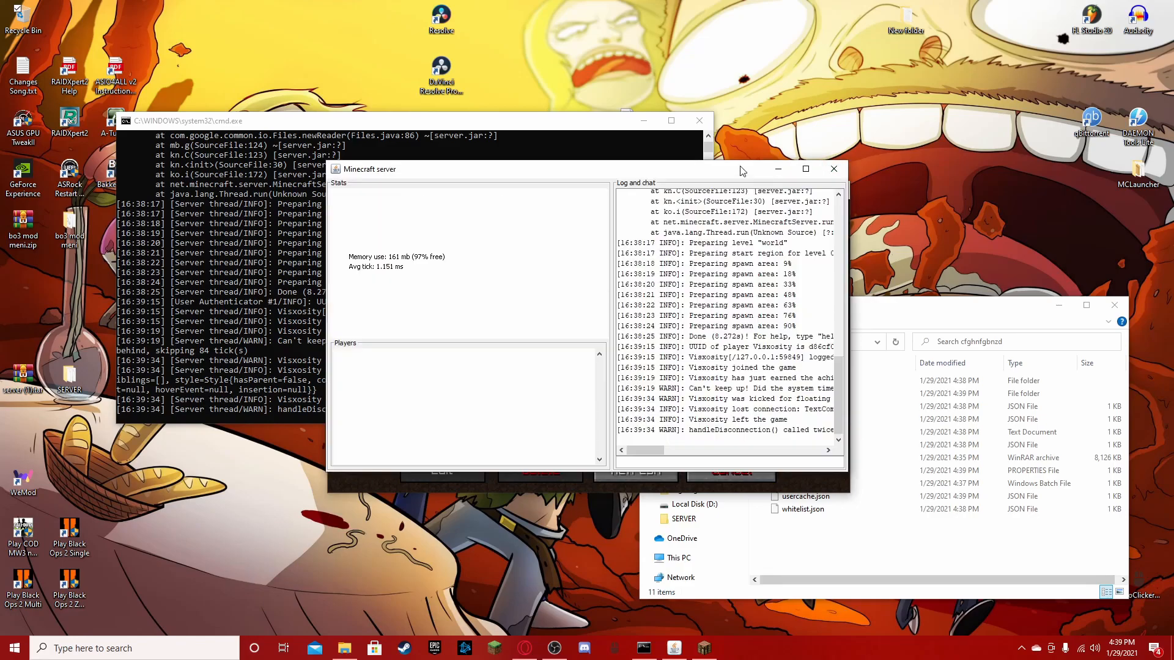
{"action": "left_click", "coordinate": [663, 462]}
{"action": "type", "text": "stop"}
{"action": "key", "text": "Return"}
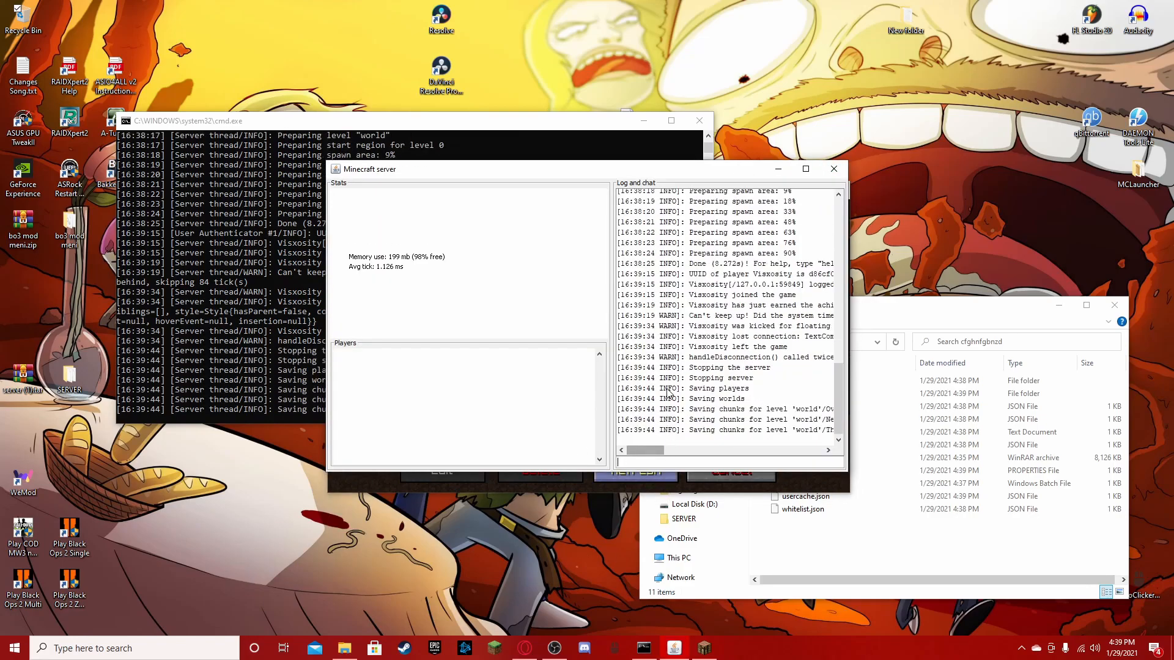
{"action": "left_click", "coordinate": [700, 121]}
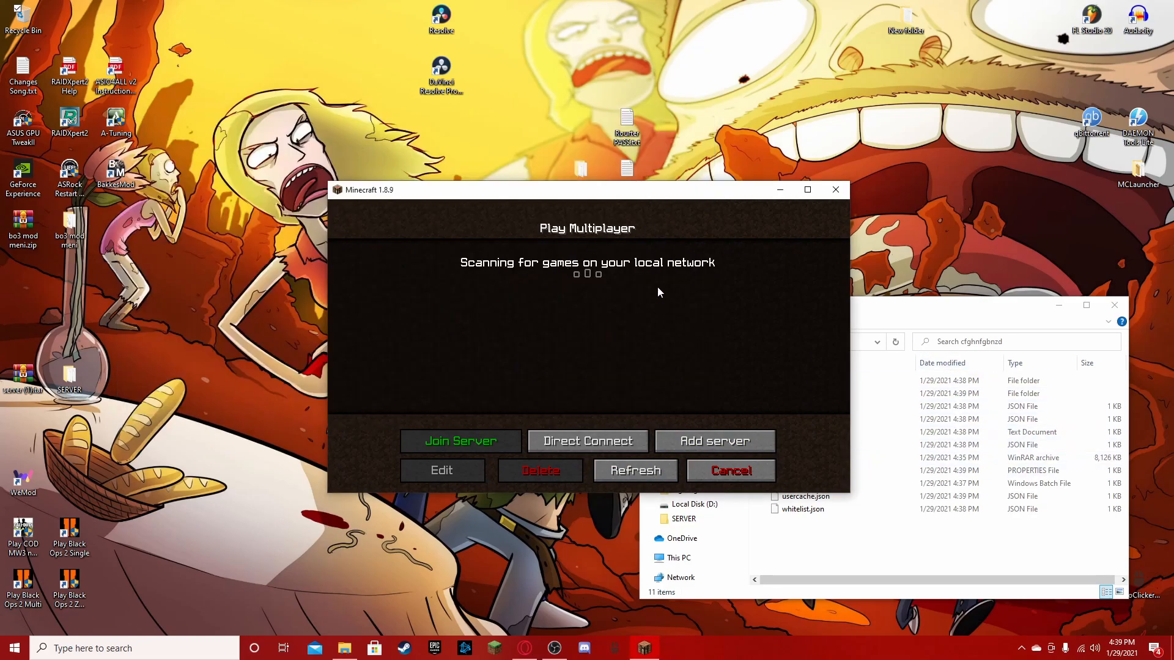
- Open the server.properties file from the server folder in Notepad for this one time
{"action": "left_click", "coordinate": [795, 548]}
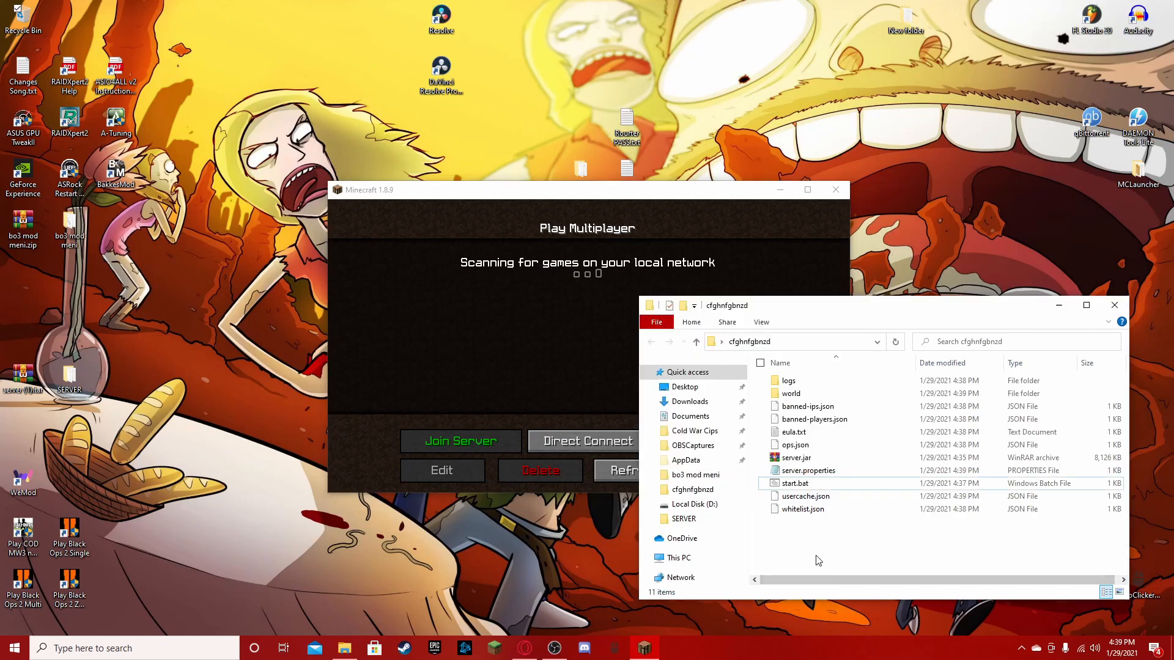
{"action": "right_click", "coordinate": [843, 470]}
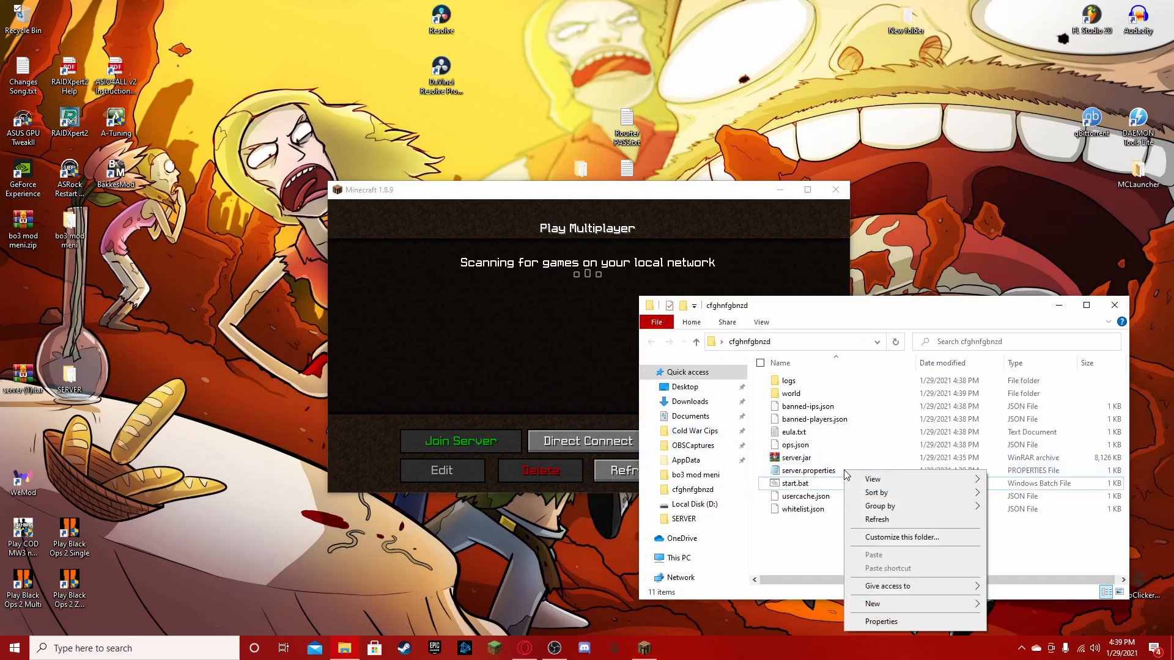
{"action": "left_click", "coordinate": [818, 481]}
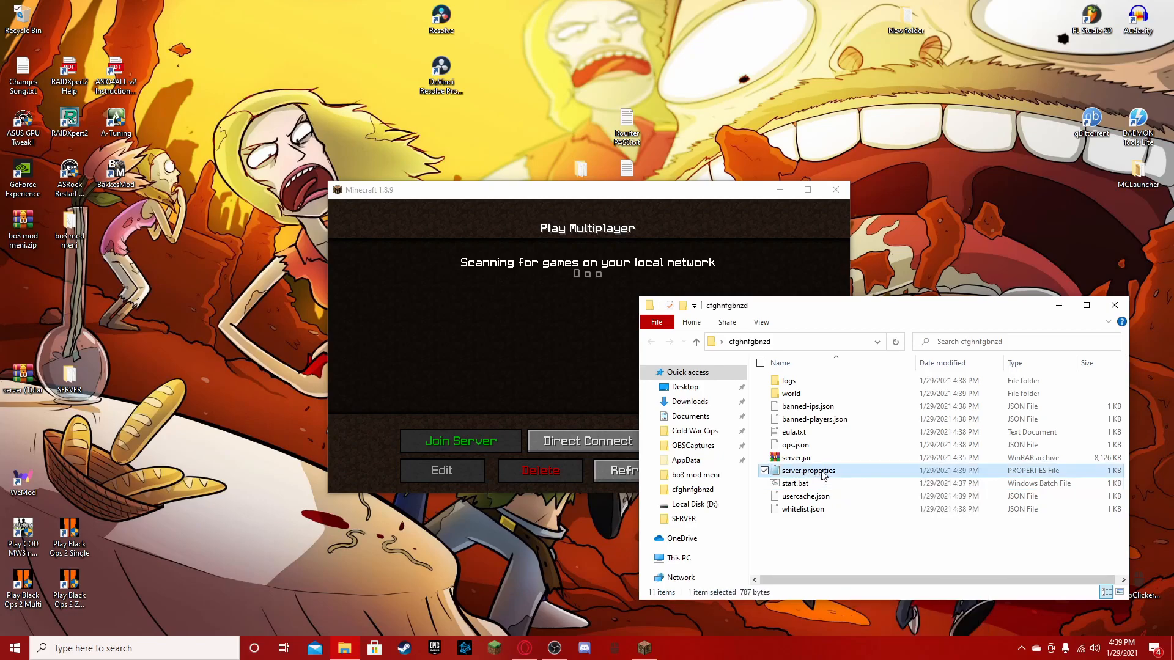
{"action": "right_click", "coordinate": [857, 471]}
{"action": "left_click", "coordinate": [899, 265]}
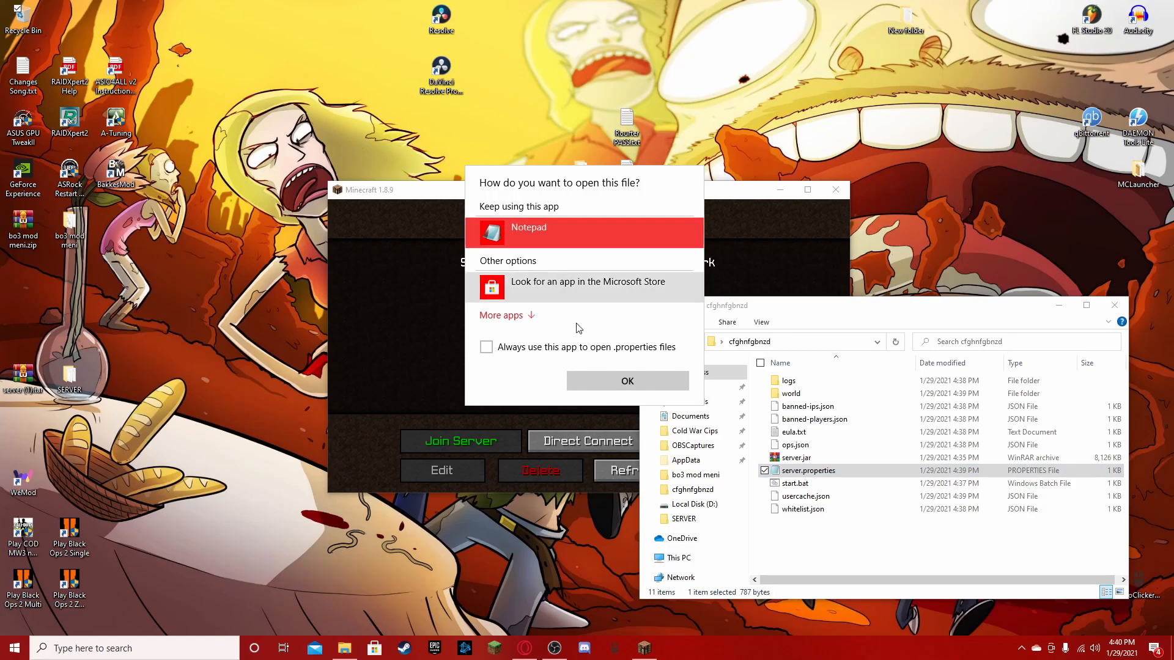
{"action": "left_click", "coordinate": [600, 375]}
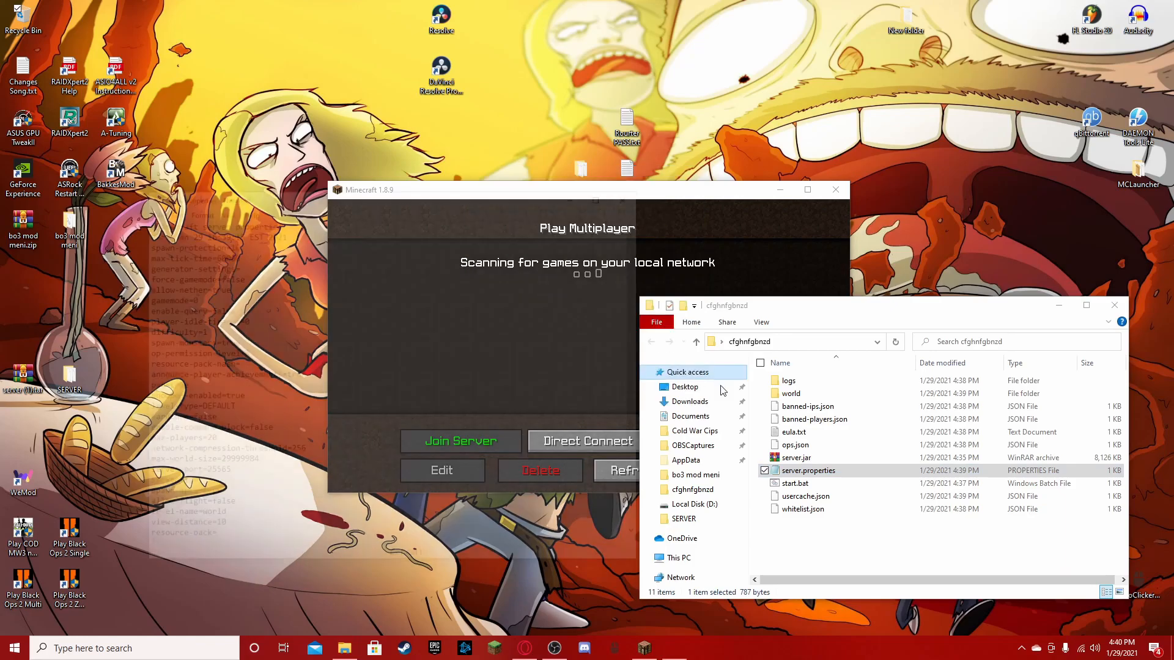
- Review the server properties and set allow-flight to true
{"action": "scroll", "coordinate": [352, 398], "scroll_direction": "down", "scroll_amount": 1}
{"action": "scroll", "coordinate": [352, 398], "scroll_direction": "down", "scroll_amount": 1}
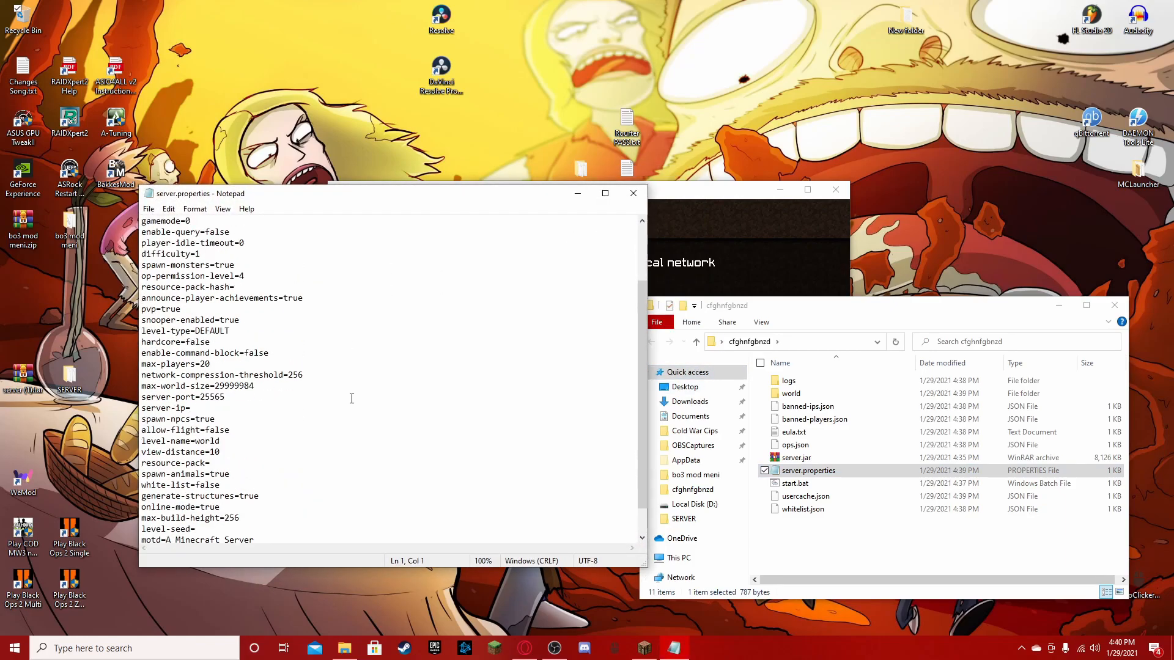
{"action": "scroll", "coordinate": [266, 290], "scroll_direction": "up", "scroll_amount": 3}
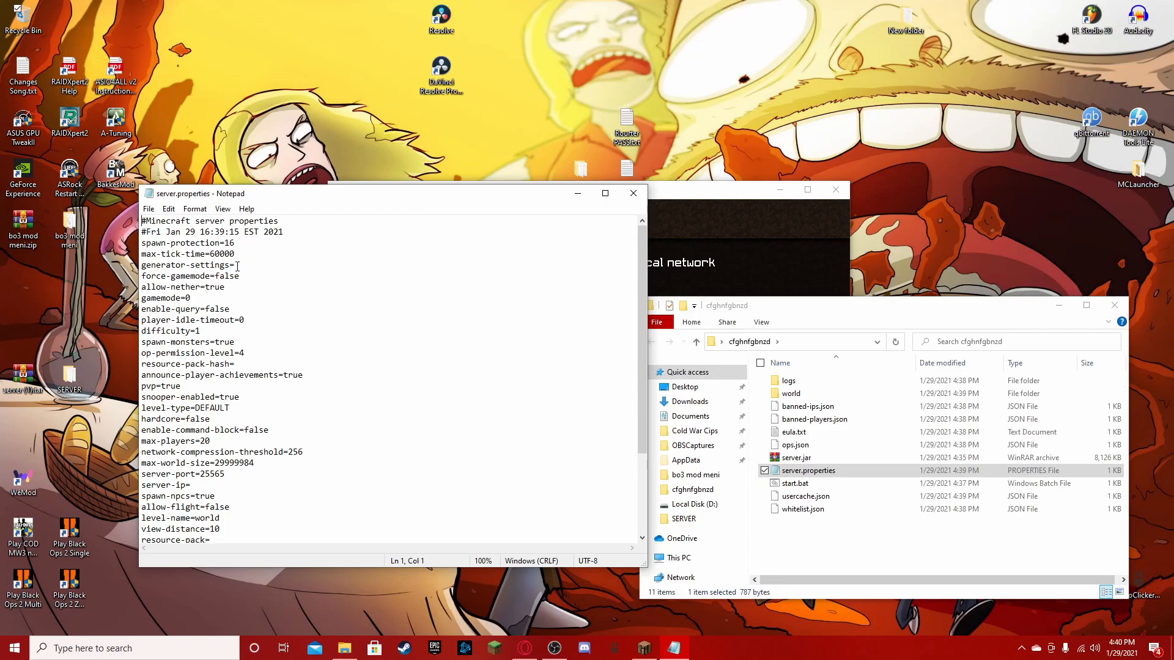
{"action": "scroll", "coordinate": [181, 422], "scroll_direction": "down", "scroll_amount": 4}
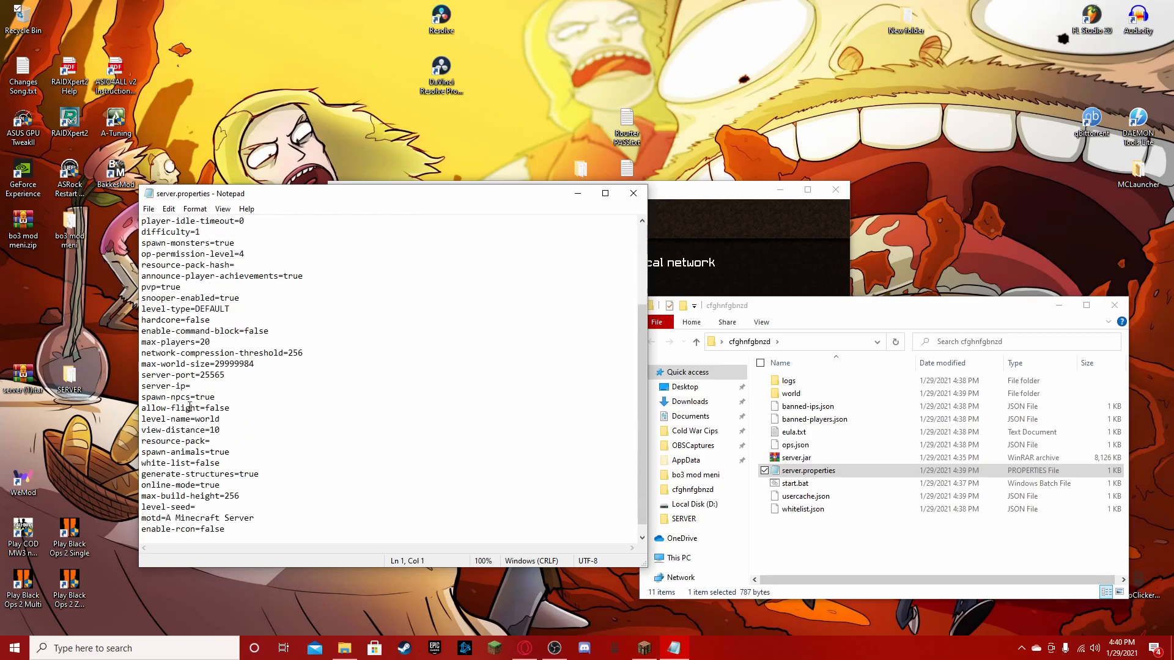
{"action": "mouse_move", "coordinate": [205, 398]}
{"action": "left_mouse_down"}
{"action": "mouse_move", "coordinate": [252, 405]}
{"action": "mouse_move", "coordinate": [207, 395]}
{"action": "left_mouse_up"}
{"action": "type", "text": "tru"}
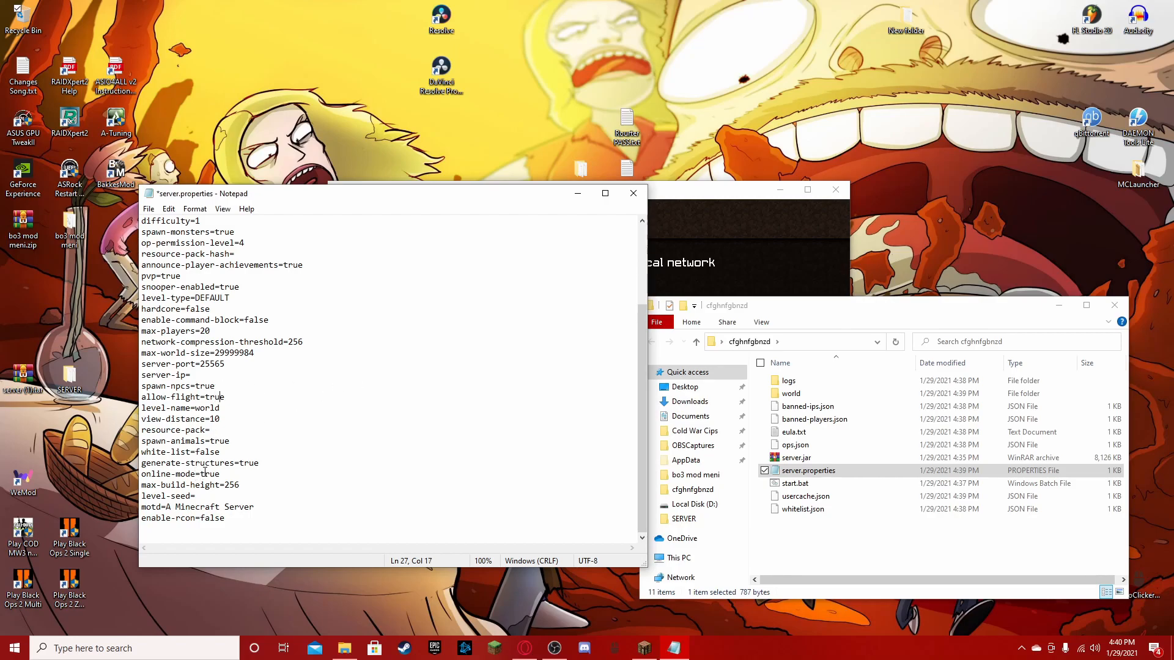
- Set online-mode to false in server.properties, close the file and save its changes
{"action": "left_click_drag", "start_coordinate": [202, 474], "coordinate": [228, 478]}
{"action": "type", "text": "false"}
{"action": "left_click", "coordinate": [632, 194]}
{"action": "left_click", "coordinate": [558, 332]}
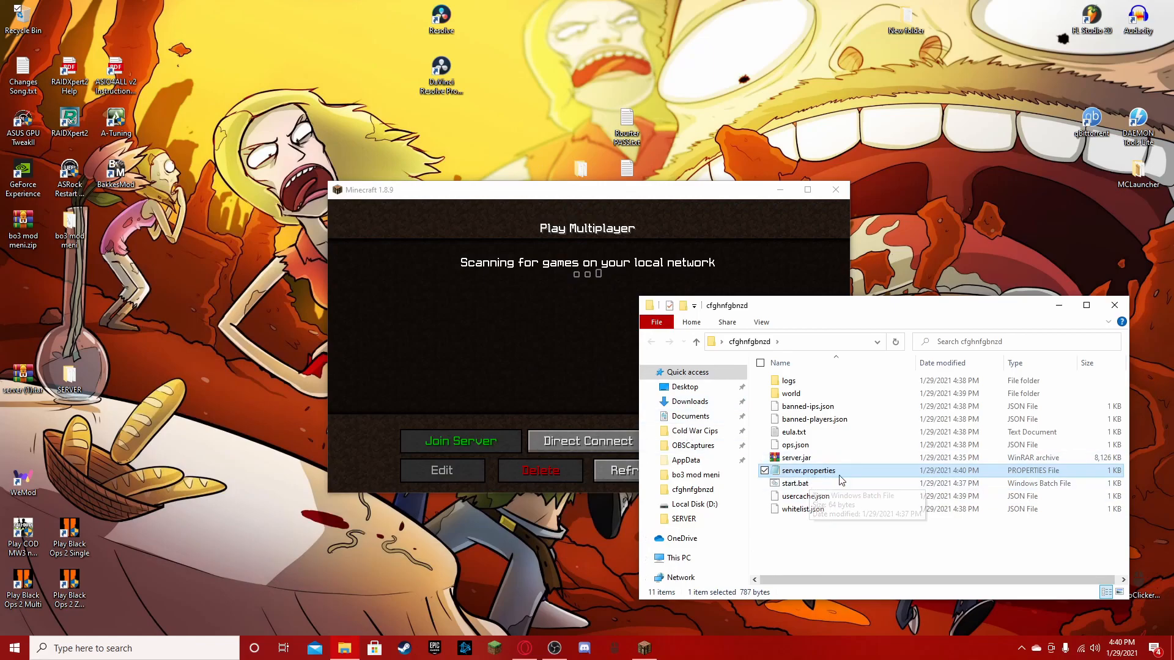
- Turn off the computer's Wi-Fi and return to the server folder
{"action": "left_click", "coordinate": [1081, 652]}
{"action": "left_click", "coordinate": [977, 618]}
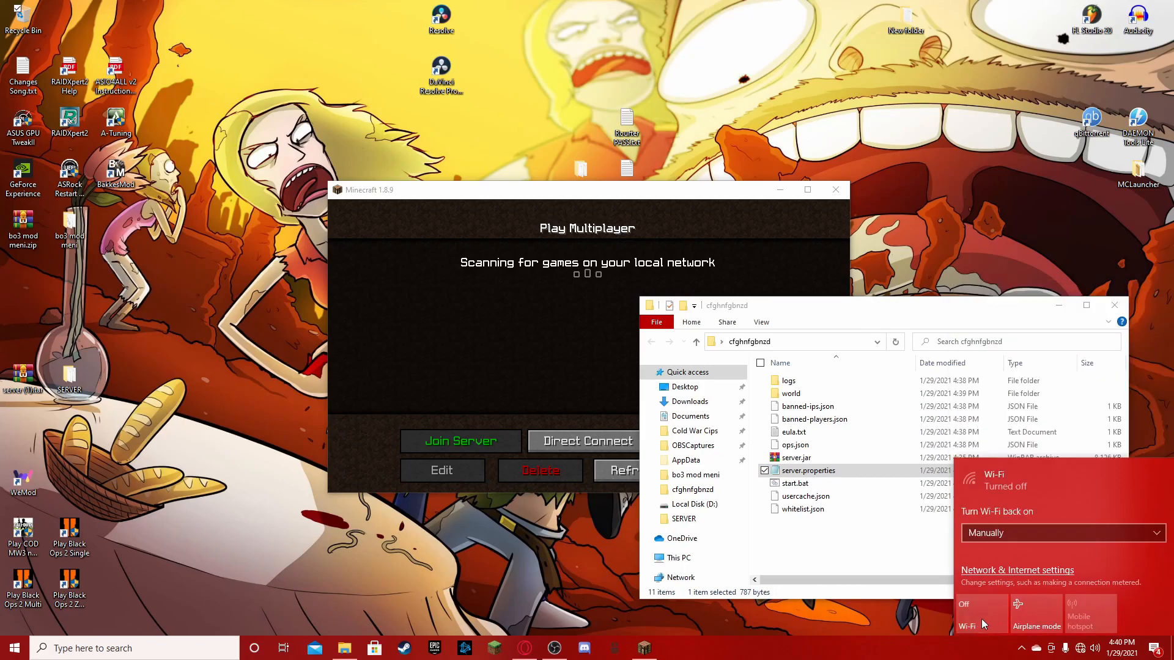
{"action": "left_click", "coordinate": [893, 569]}
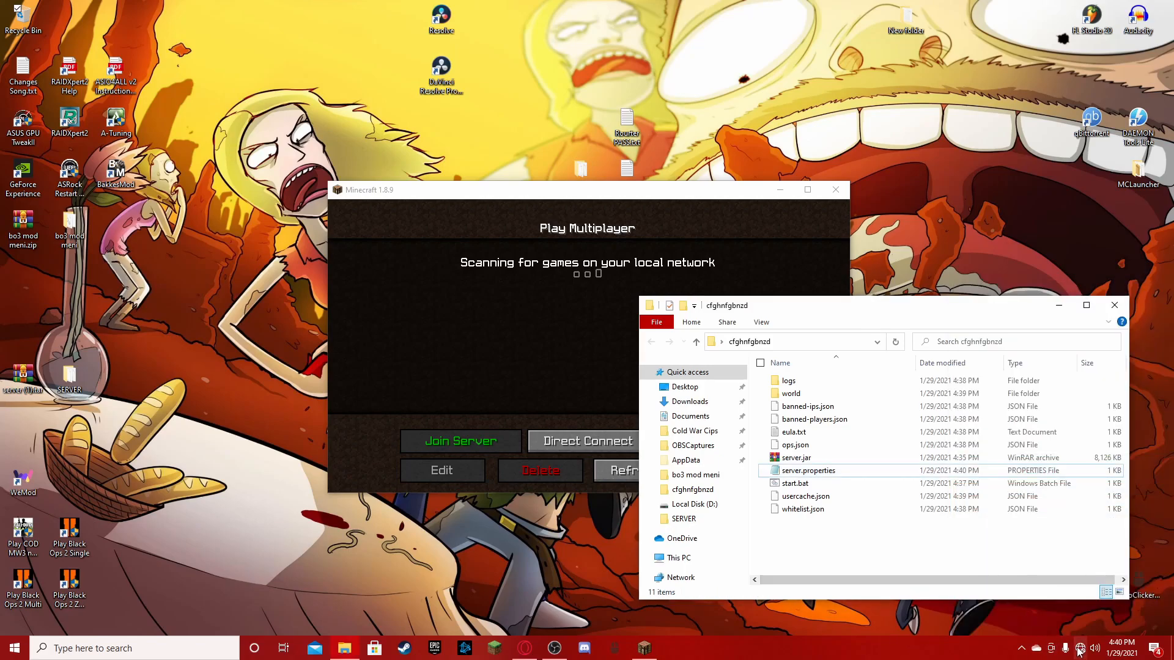
- Start the server with start.bat and connect directly to localhost from the Minecraft game window
{"action": "double_click", "coordinate": [795, 484]}
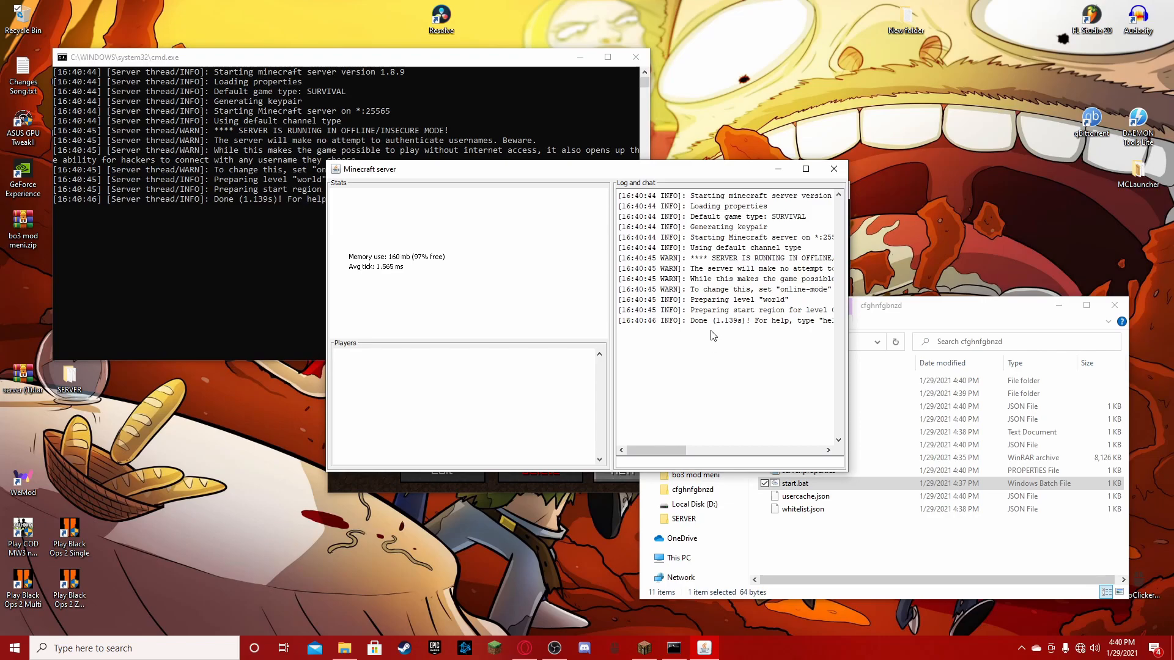
{"action": "left_click", "coordinate": [398, 487]}
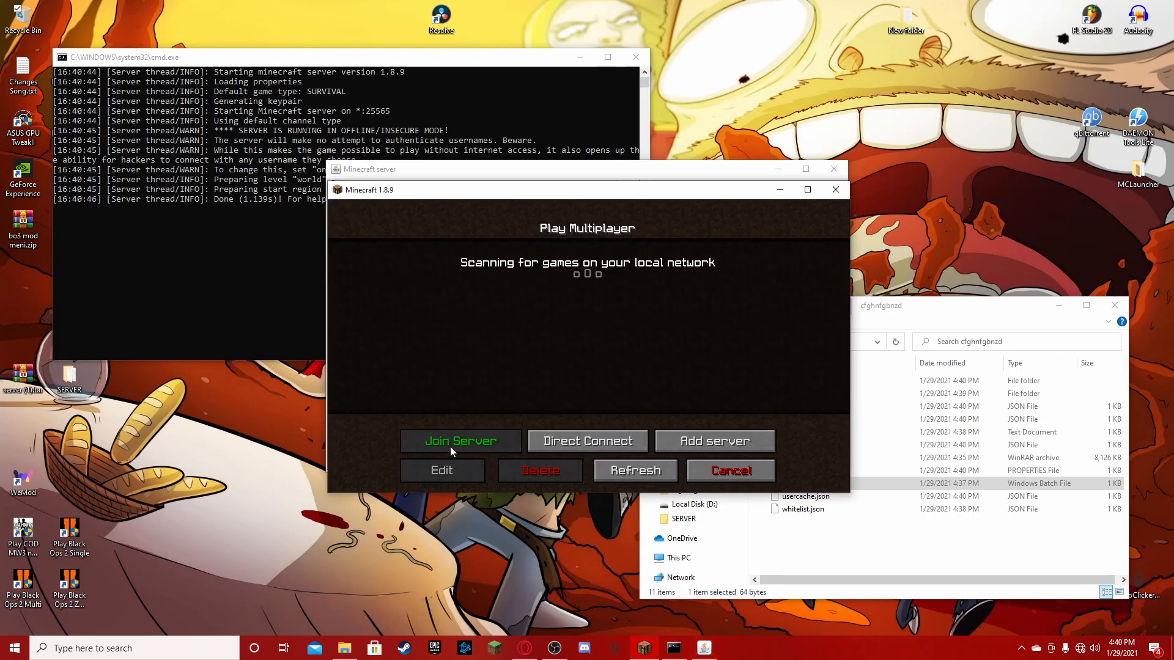
{"action": "left_click", "coordinate": [575, 440]}
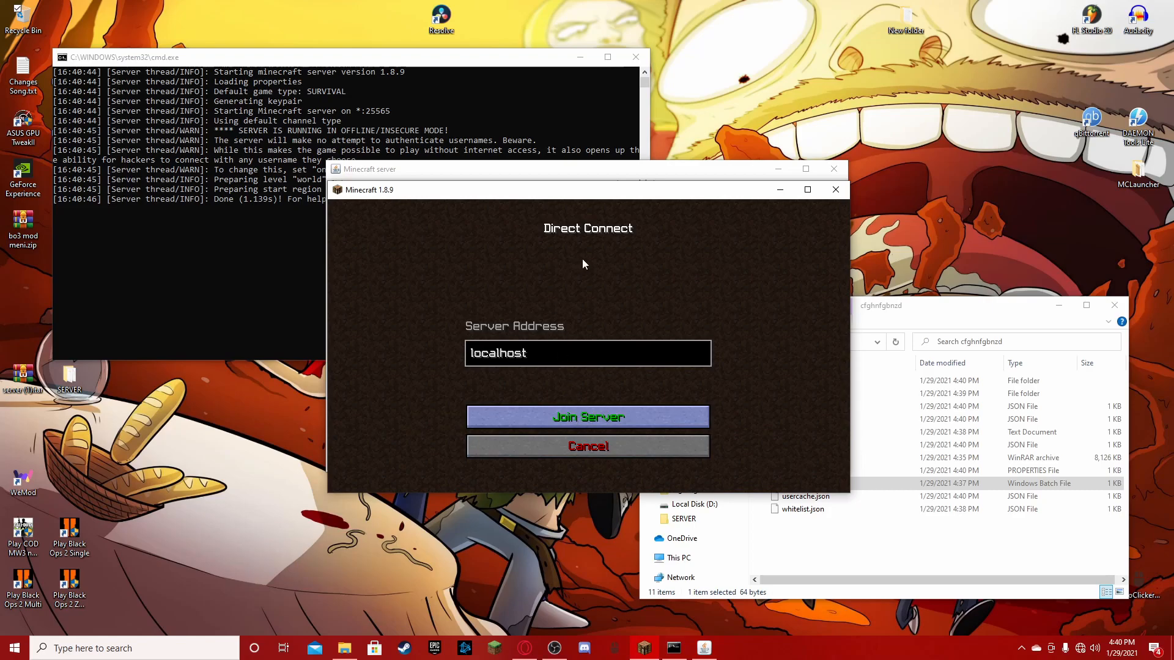
{"action": "key", "text": "Return"}
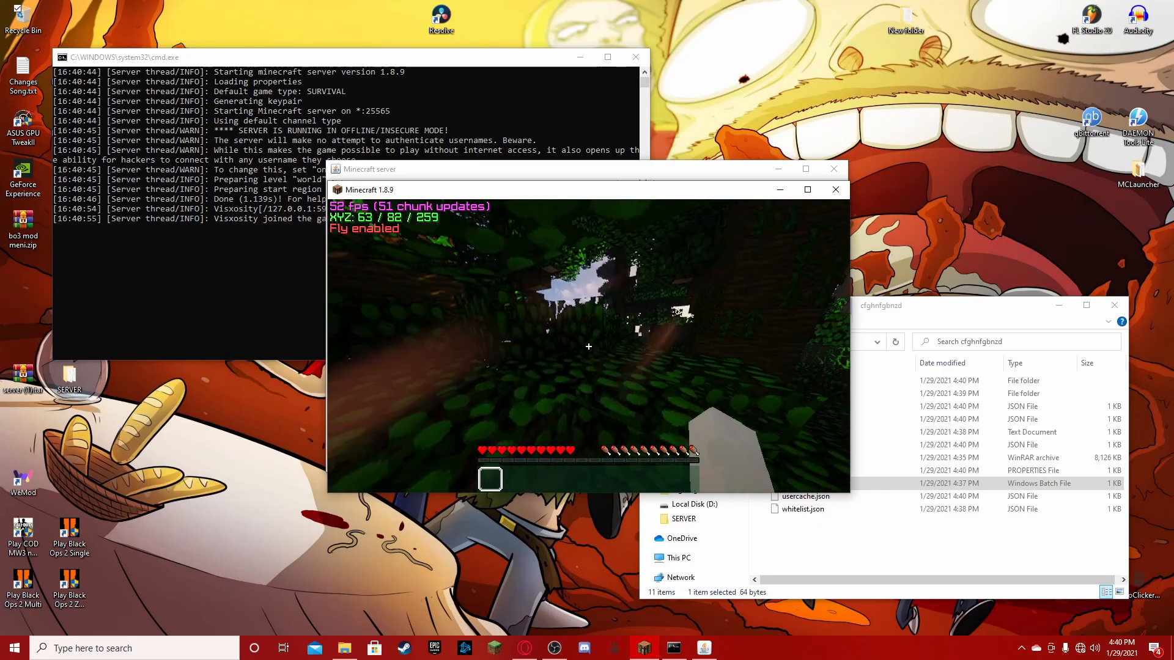
- Move and jump around the jungle treetops to test play on the server, and open the game menu
{"action": "key", "text": "w"}
{"action": "key", "text": "w"}
{"action": "key", "text": "space"}
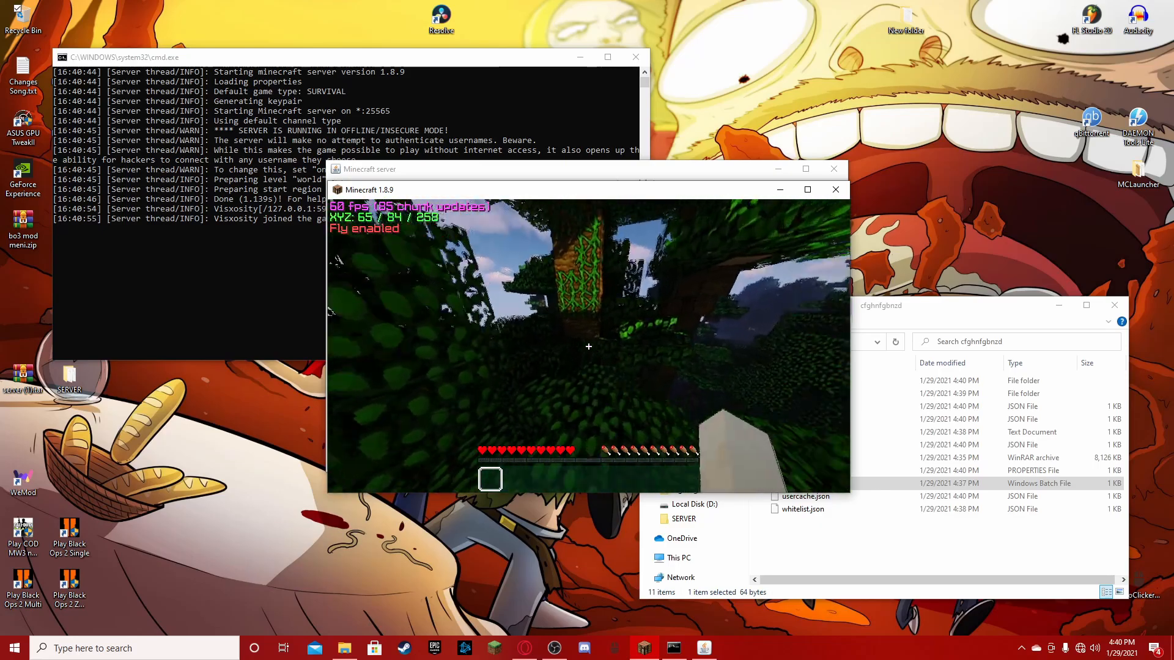
{"action": "key", "text": "w"}
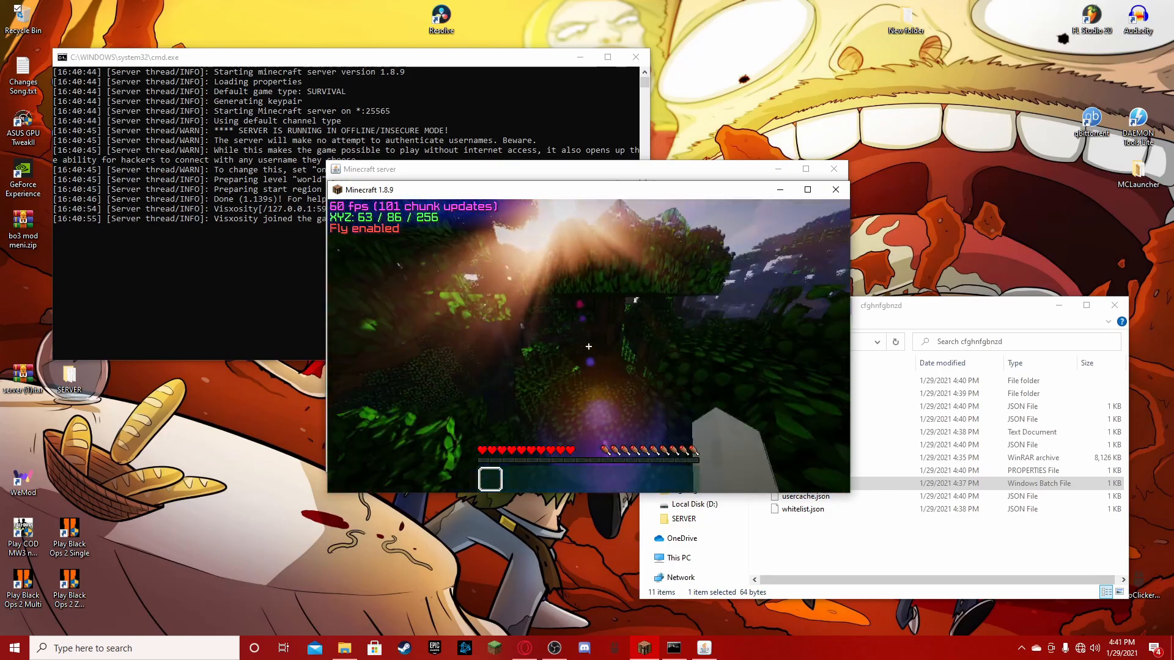
{"action": "key", "text": "w"}
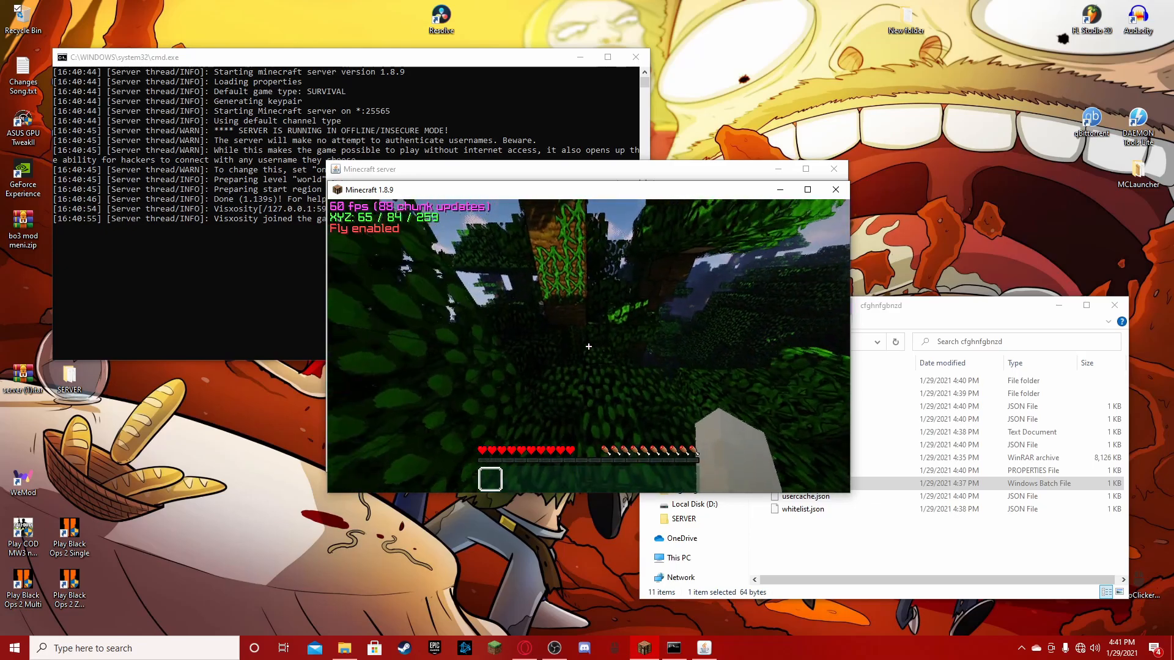
{"action": "key", "text": "w"}
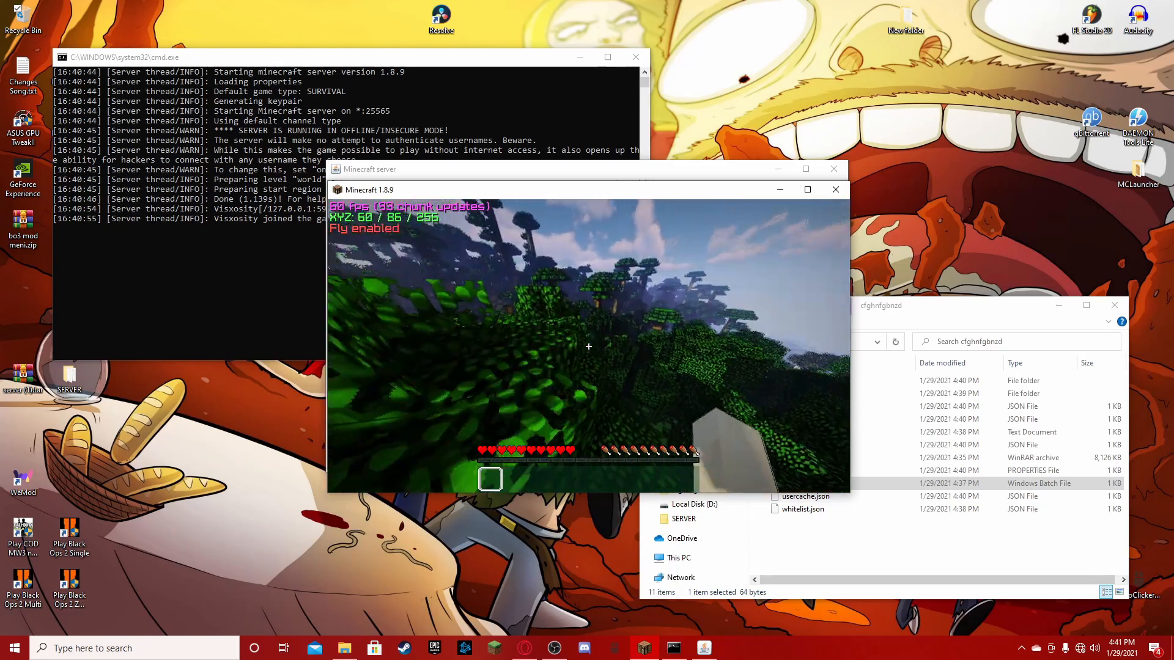
{"action": "key", "text": "w"}
{"action": "key", "text": "space"}
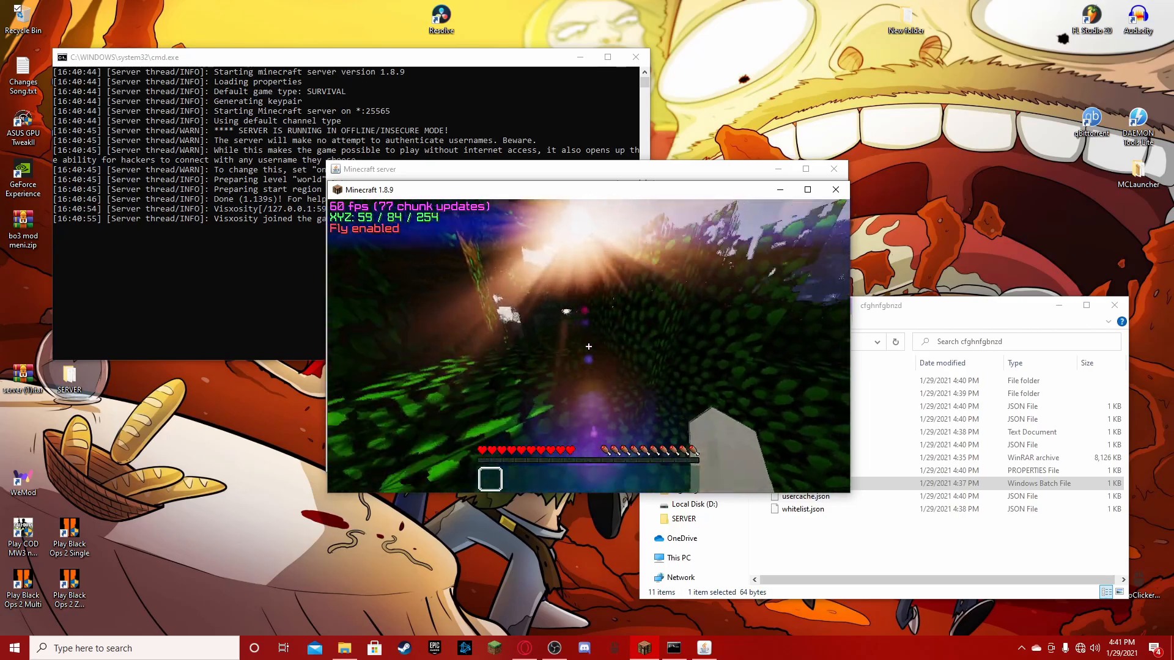
{"action": "key", "text": "w"}
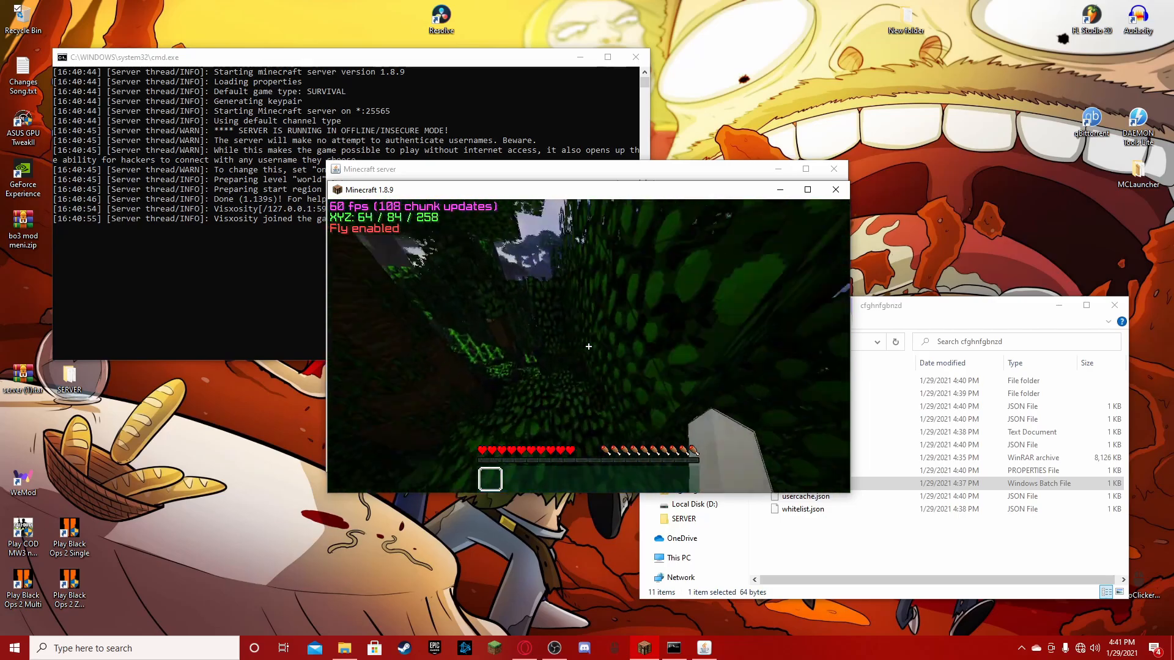
{"action": "key", "text": "w"}
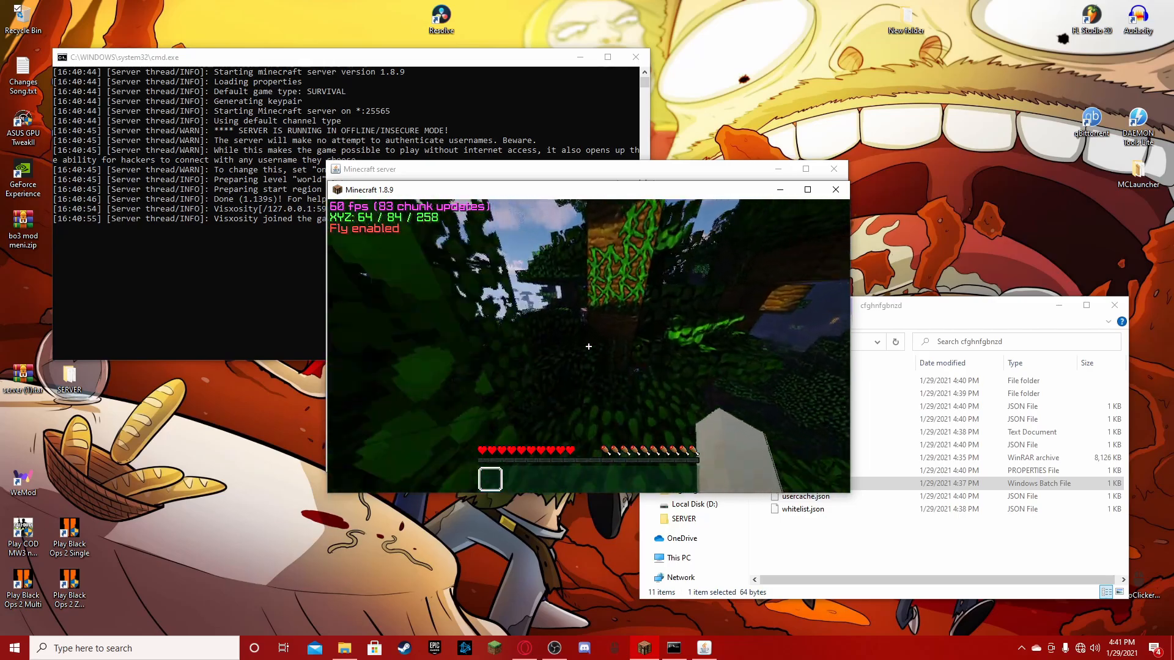
{"action": "left_click", "coordinate": [588, 347]}
{"action": "key", "text": "w"}
{"action": "key", "text": "space"}
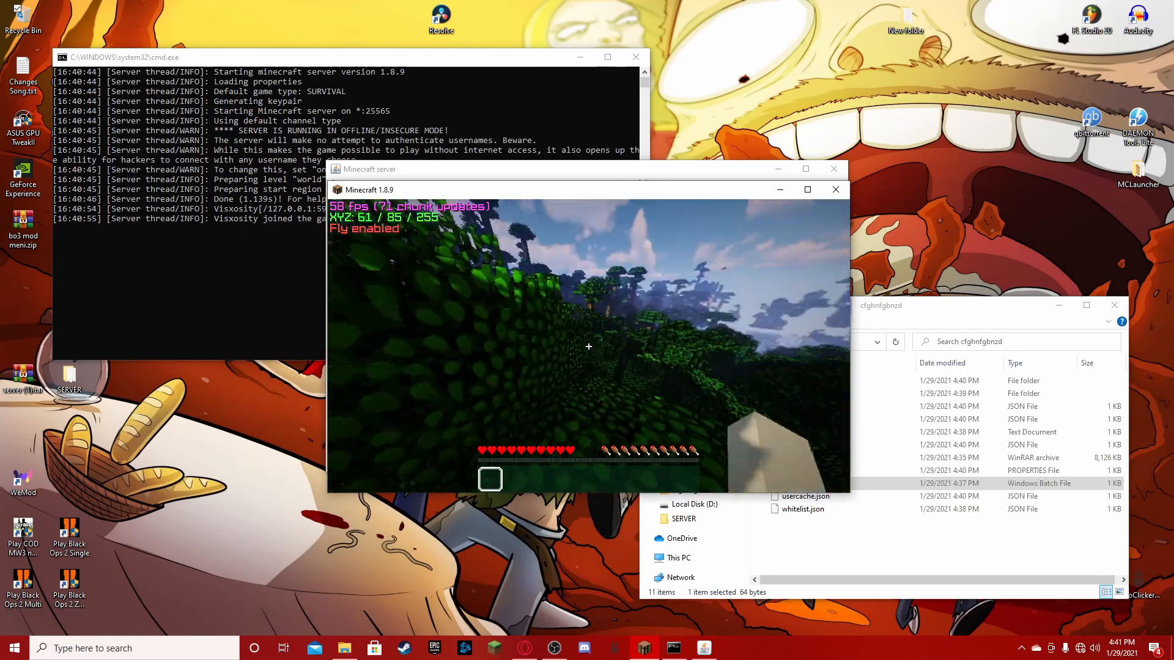
{"action": "key", "text": "w"}
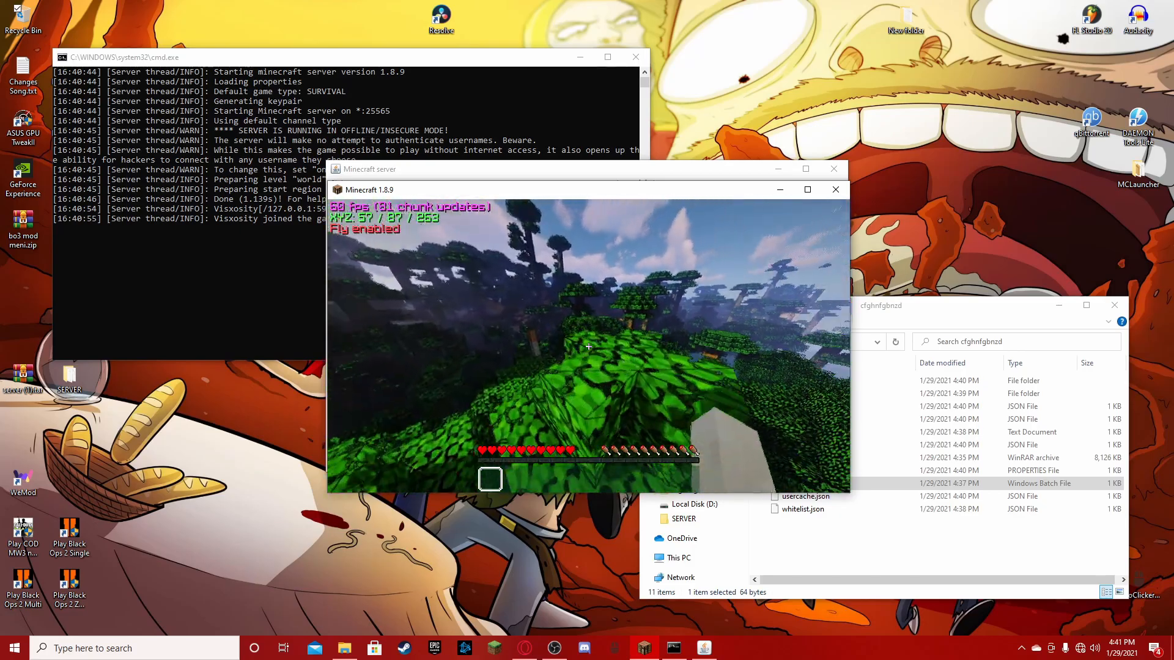
{"action": "key", "text": "w"}
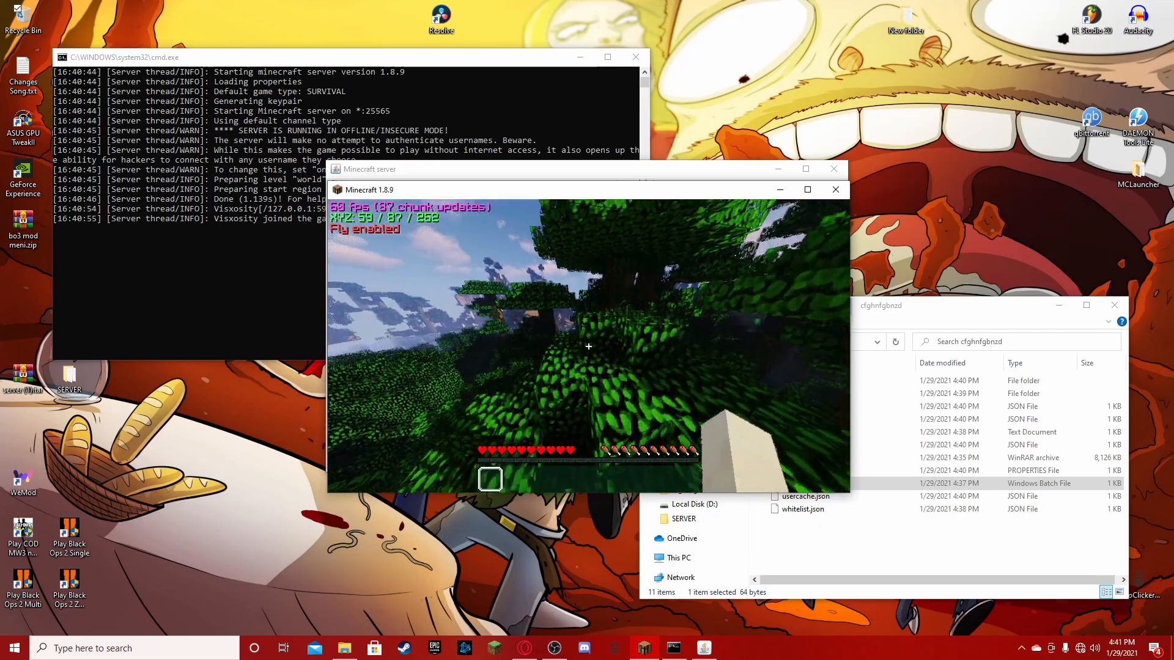
{"action": "key", "text": "w"}
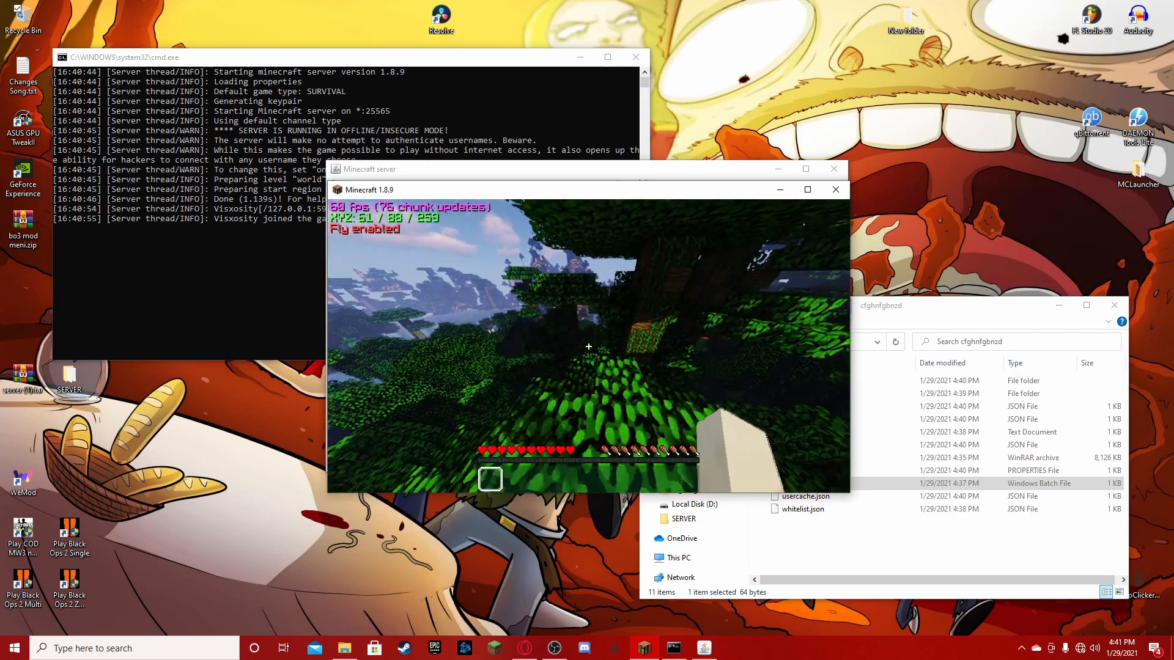
{"action": "key", "text": "w"}
{"action": "key", "text": "w"}
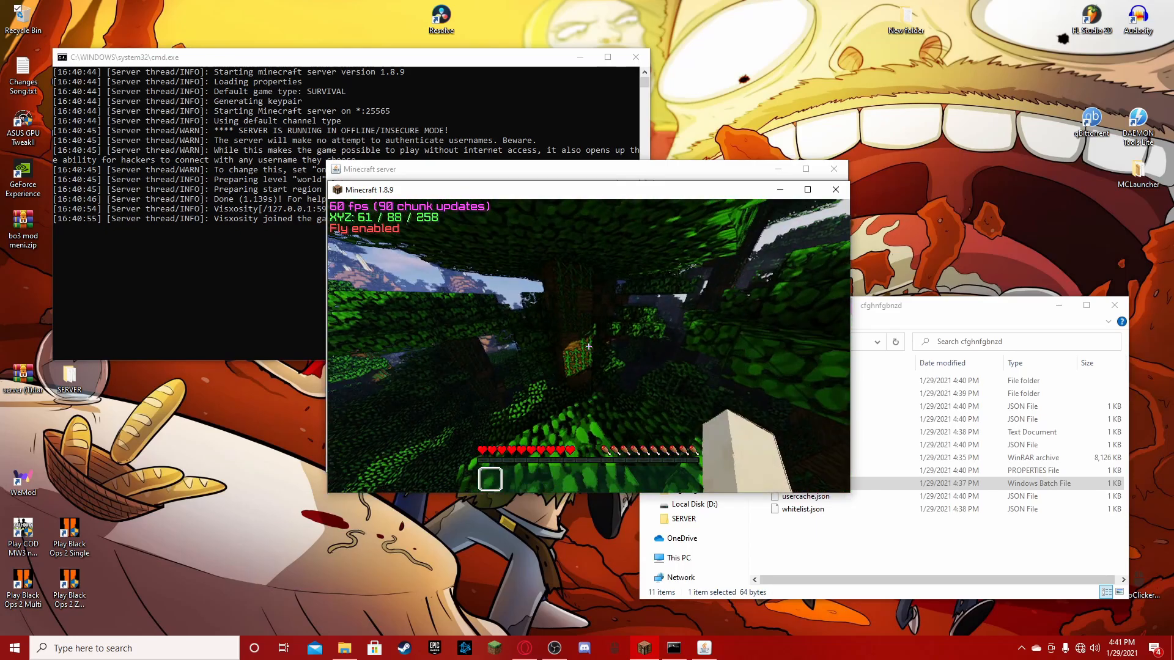
{"action": "key", "text": "w"}
{"action": "key", "text": "space"}
{"action": "key", "text": "w"}
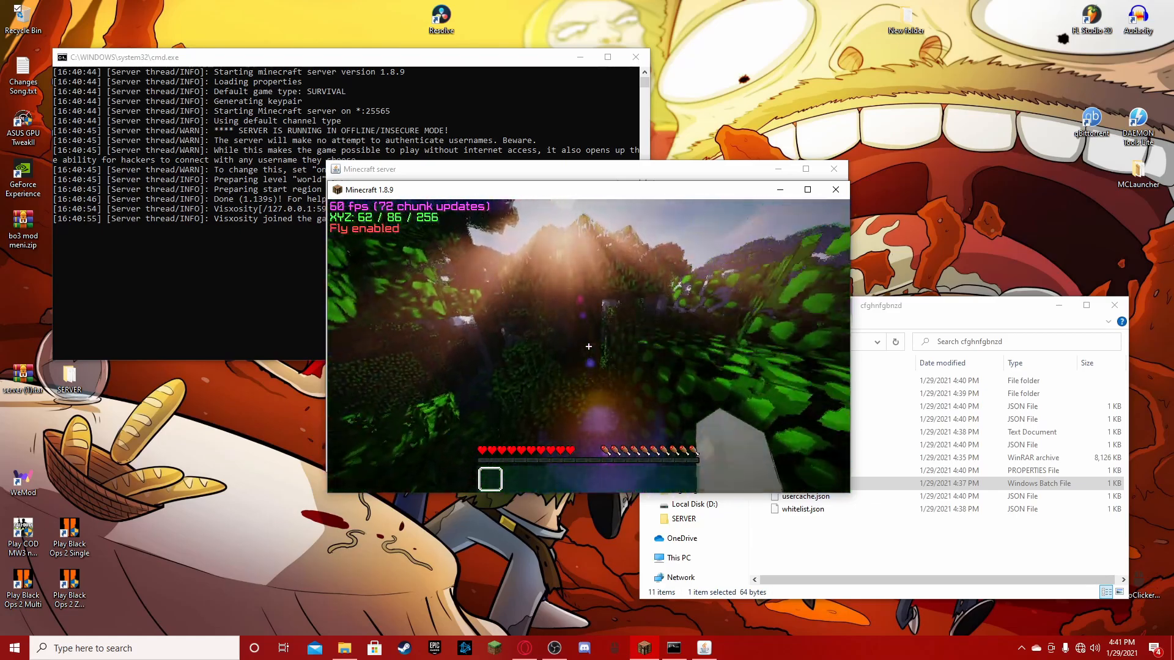
{"action": "key", "text": "w"}
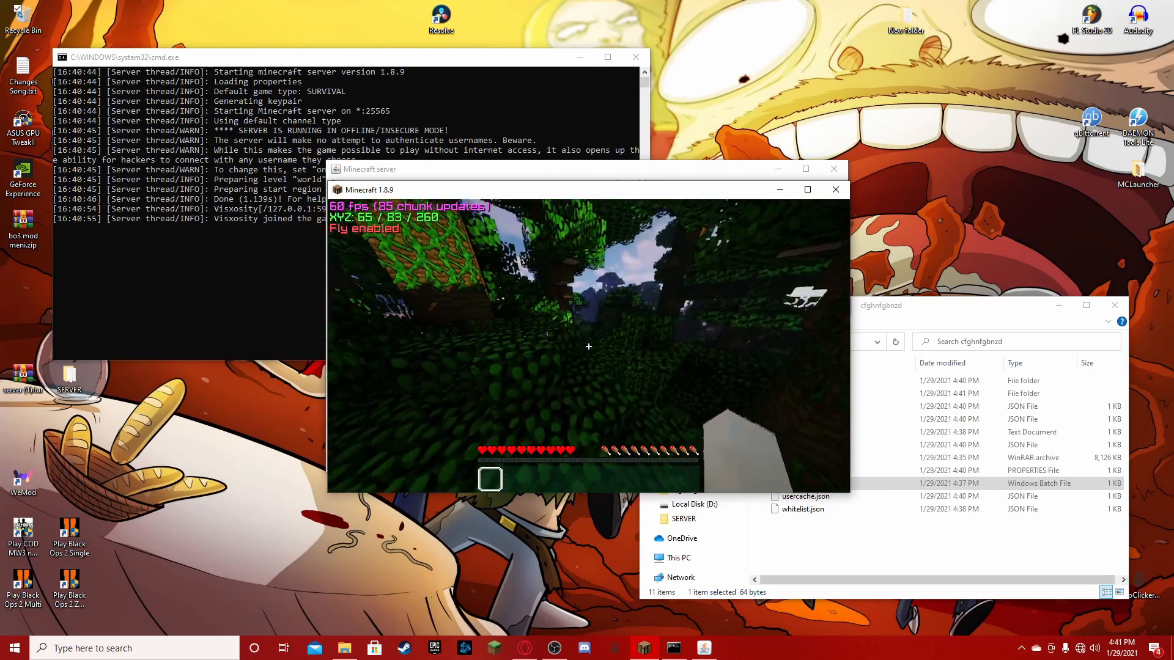
{"action": "key", "text": "w"}
{"action": "key", "text": "space"}
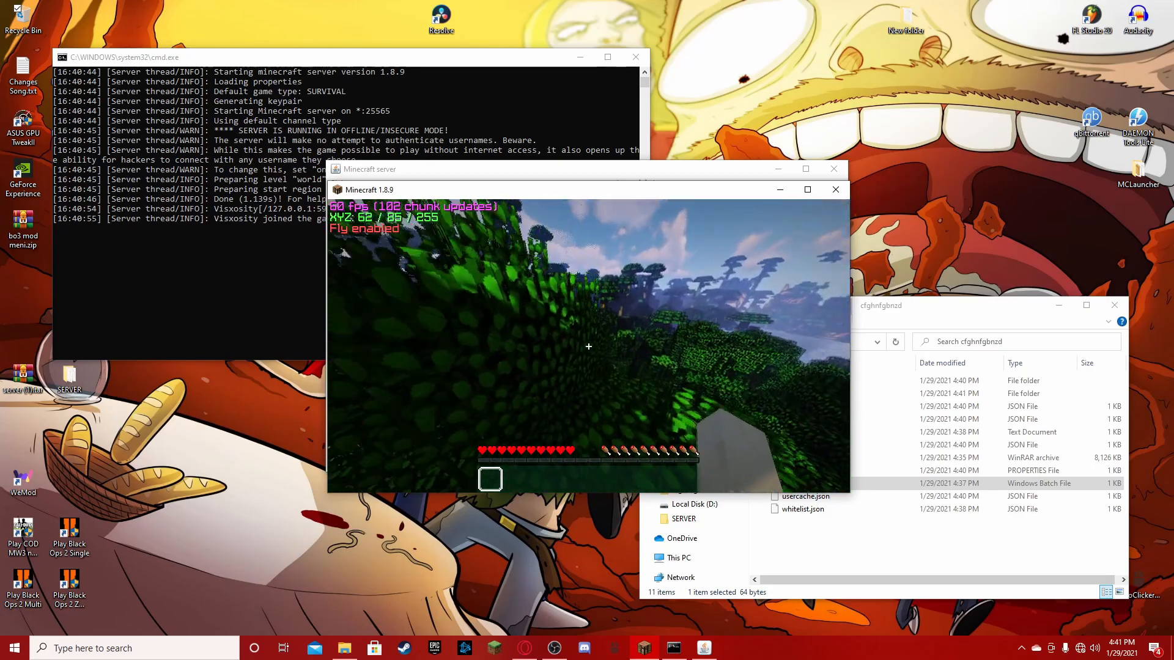
{"action": "left_click", "coordinate": [588, 346]}
{"action": "key", "text": "w"}
{"action": "key", "text": "space"}
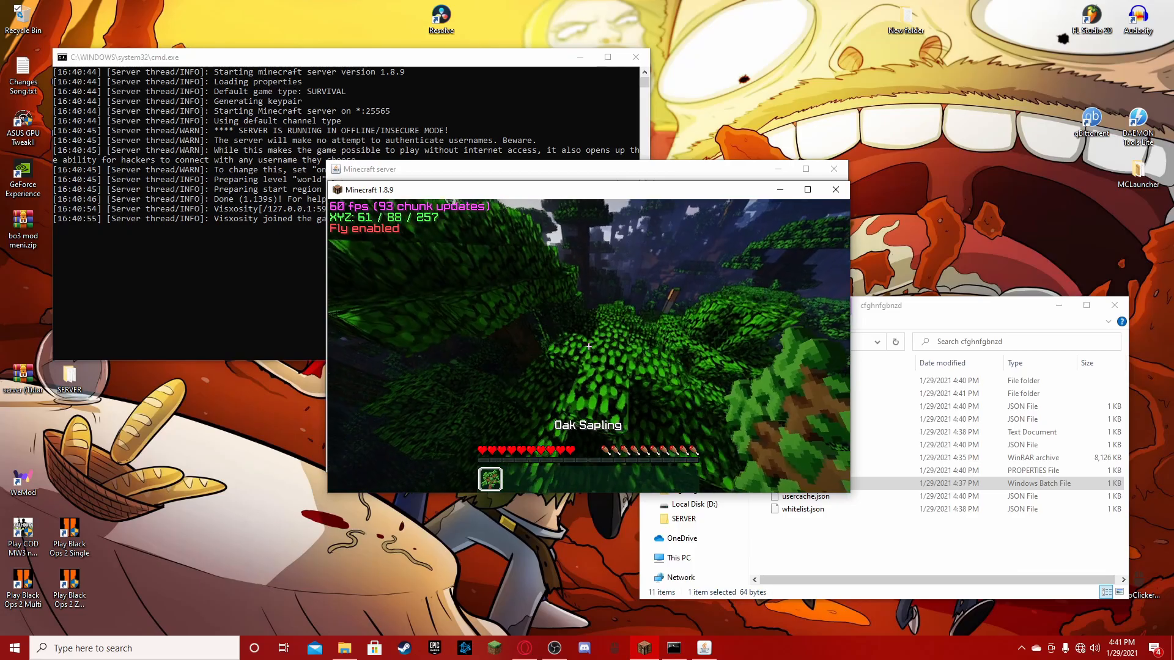
{"action": "key", "text": "w"}
{"action": "key", "text": "space"}
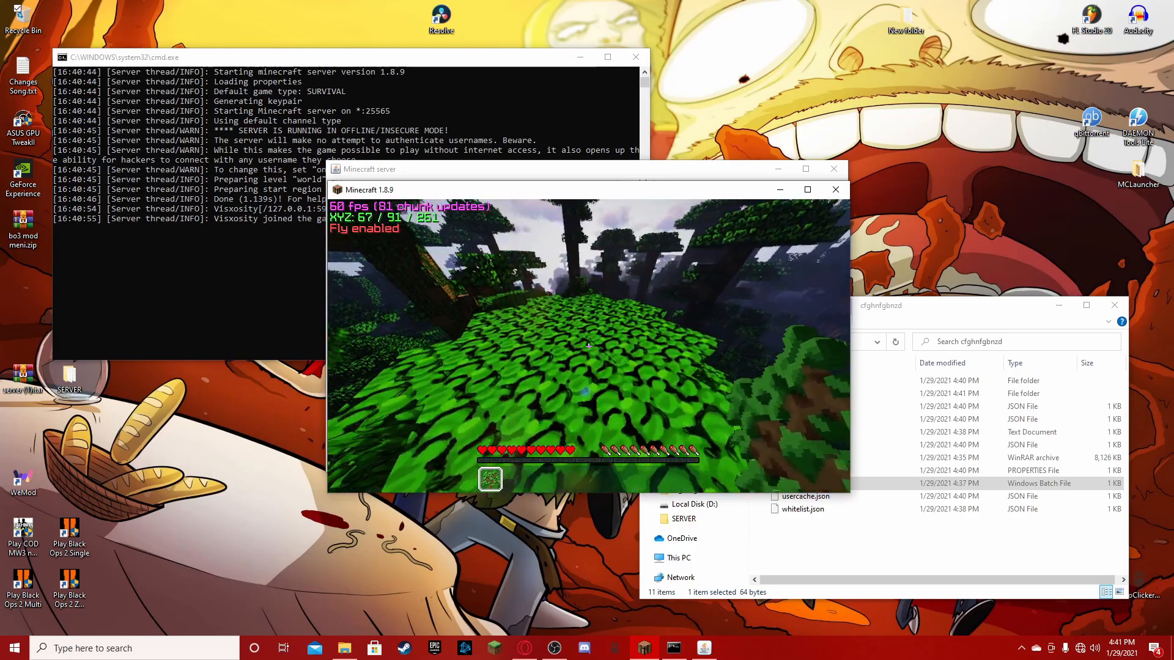
{"action": "key", "text": "w"}
{"action": "key", "text": "w"}
{"action": "key", "text": "space"}
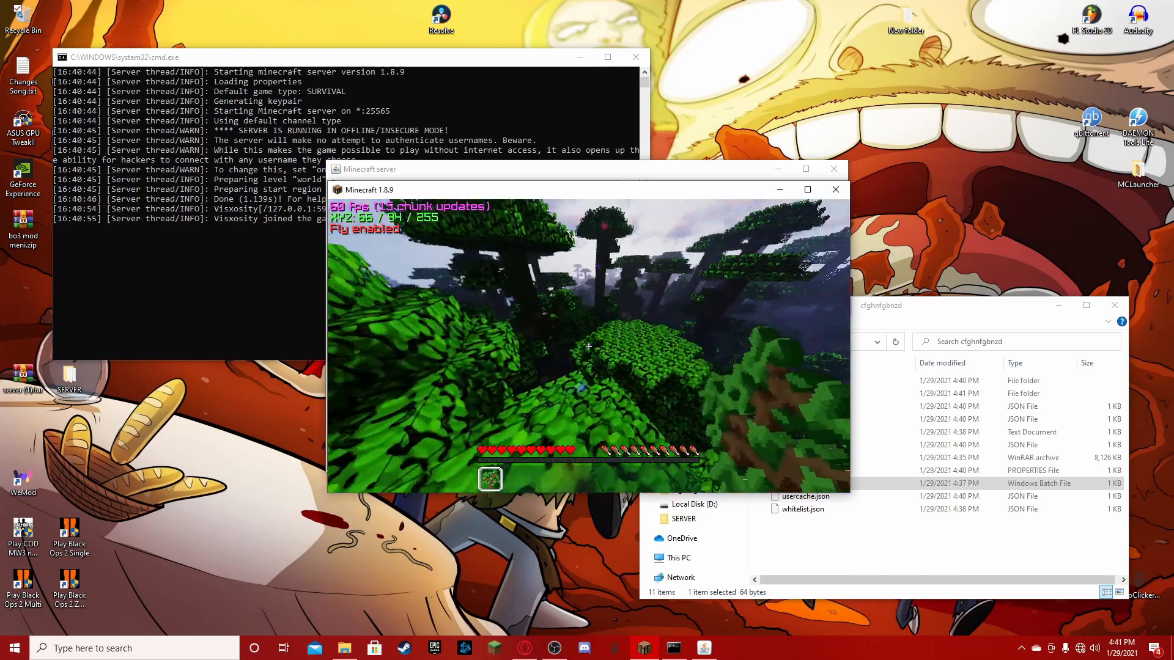
{"action": "key", "text": "Escape"}
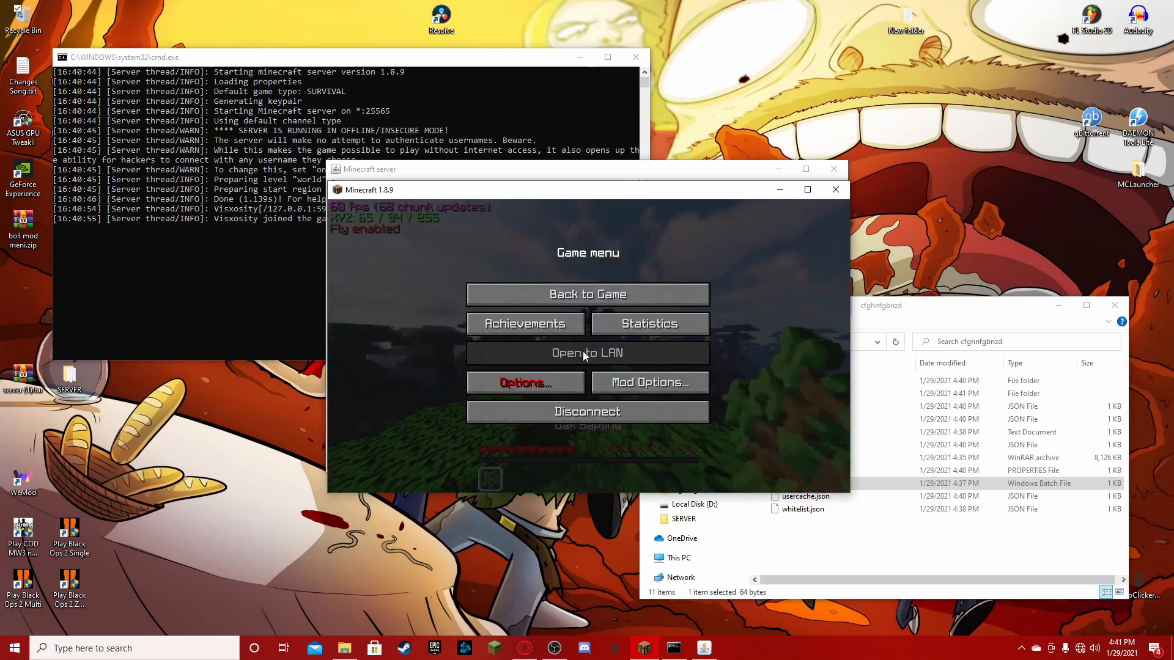
- Disconnect from the Minecraft server and shut it down with the stop command in its console
{"action": "left_click", "coordinate": [556, 420]}
{"action": "left_click", "coordinate": [216, 326]}
{"action": "left_click", "coordinate": [236, 318]}
{"action": "type", "text": "stop"}
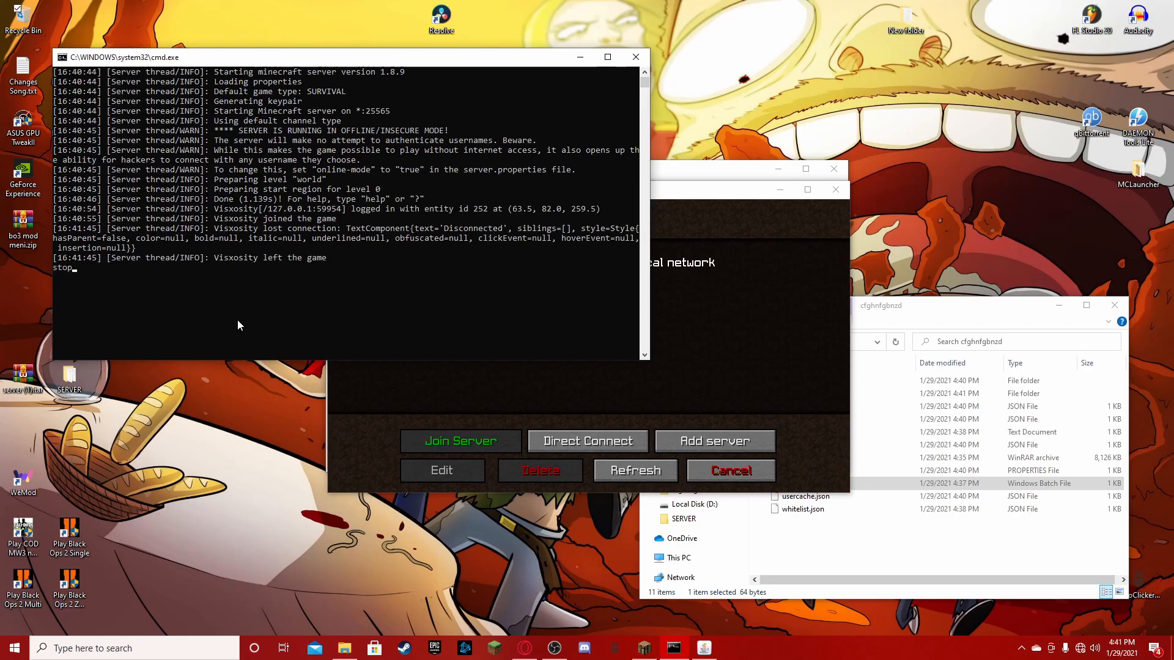
{"action": "key", "text": "Return"}
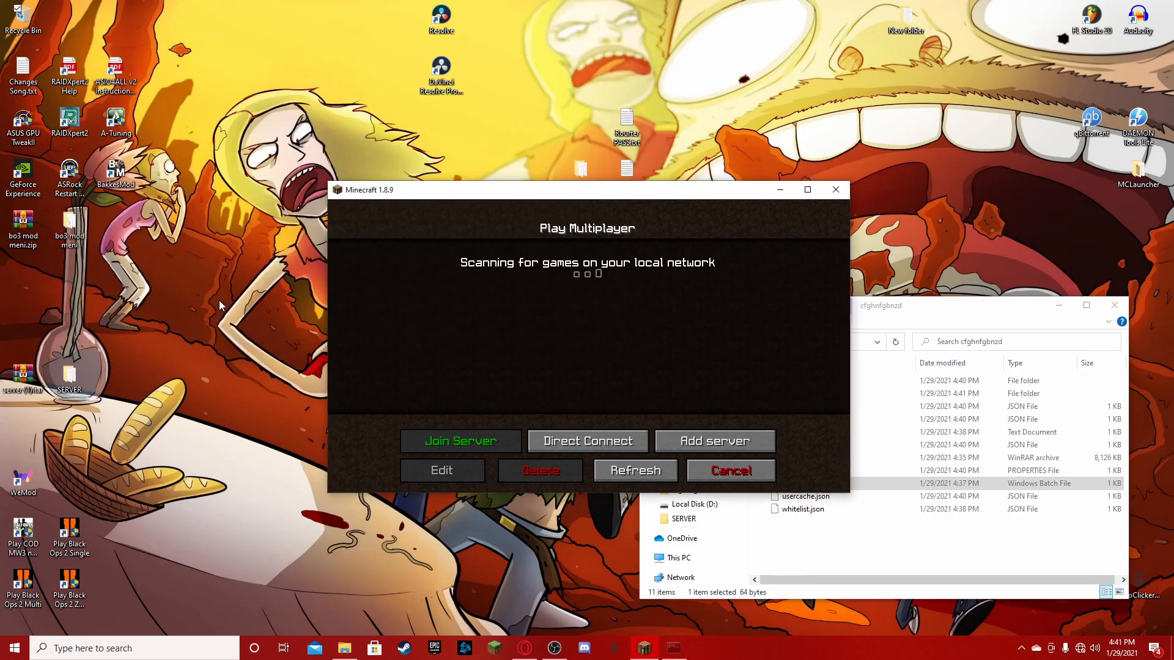
- Switch to the Opera browser and enter the router address 192.168.0.1 in a new tab
{"action": "left_click", "coordinate": [830, 549]}
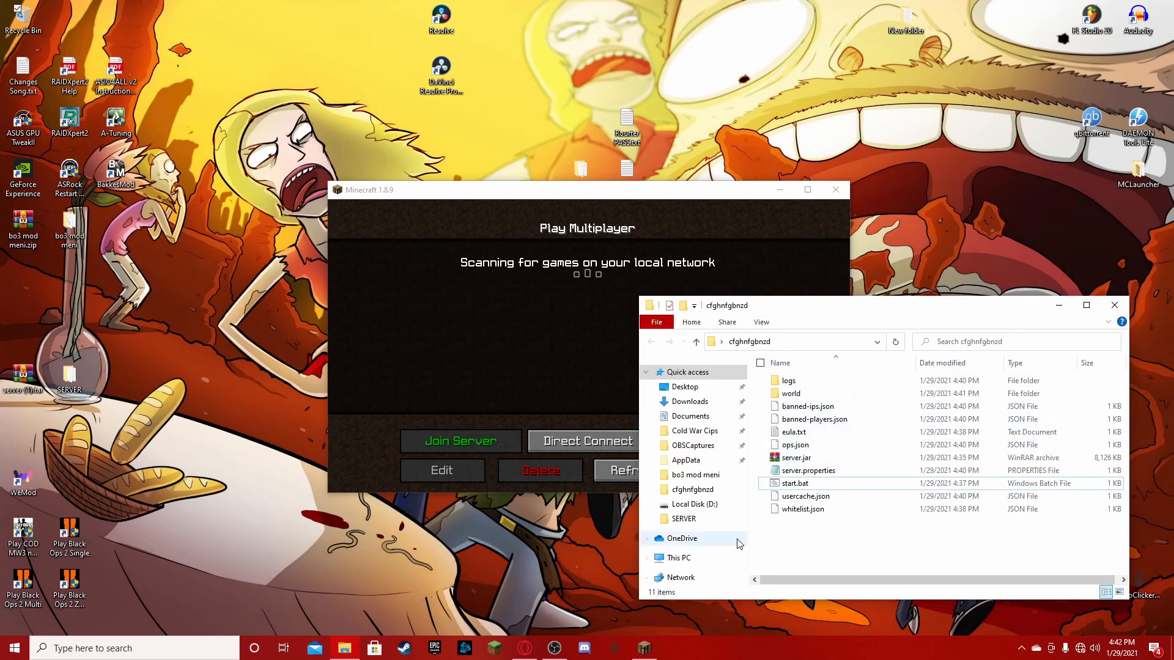
{"action": "left_click", "coordinate": [583, 330]}
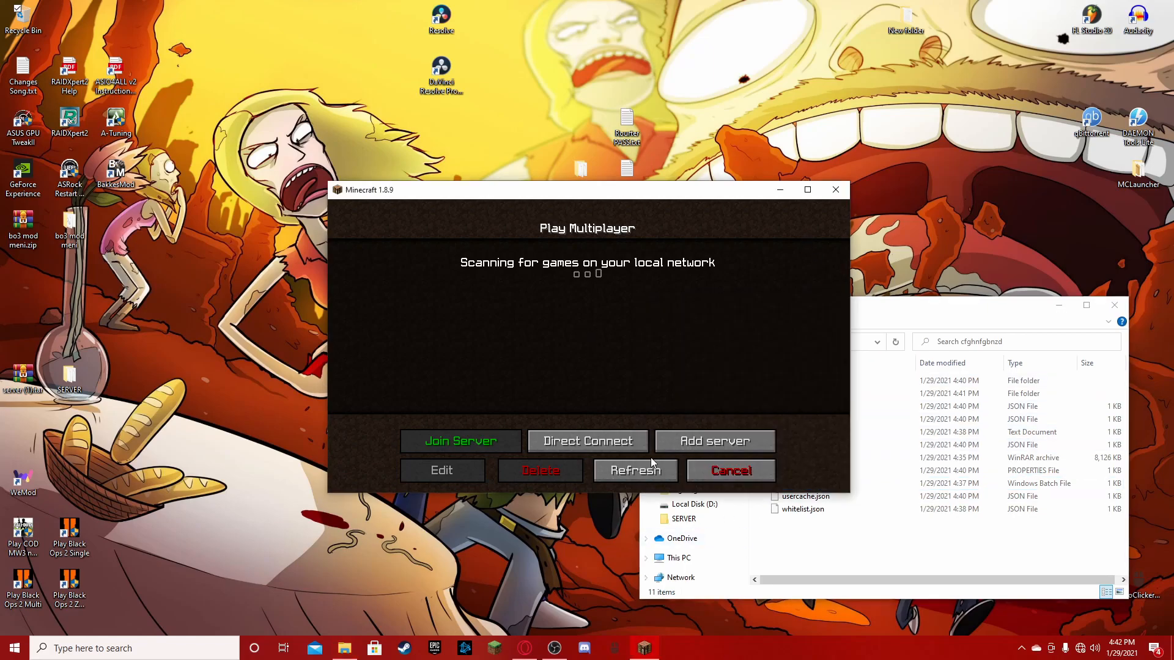
{"action": "left_click", "coordinate": [525, 648]}
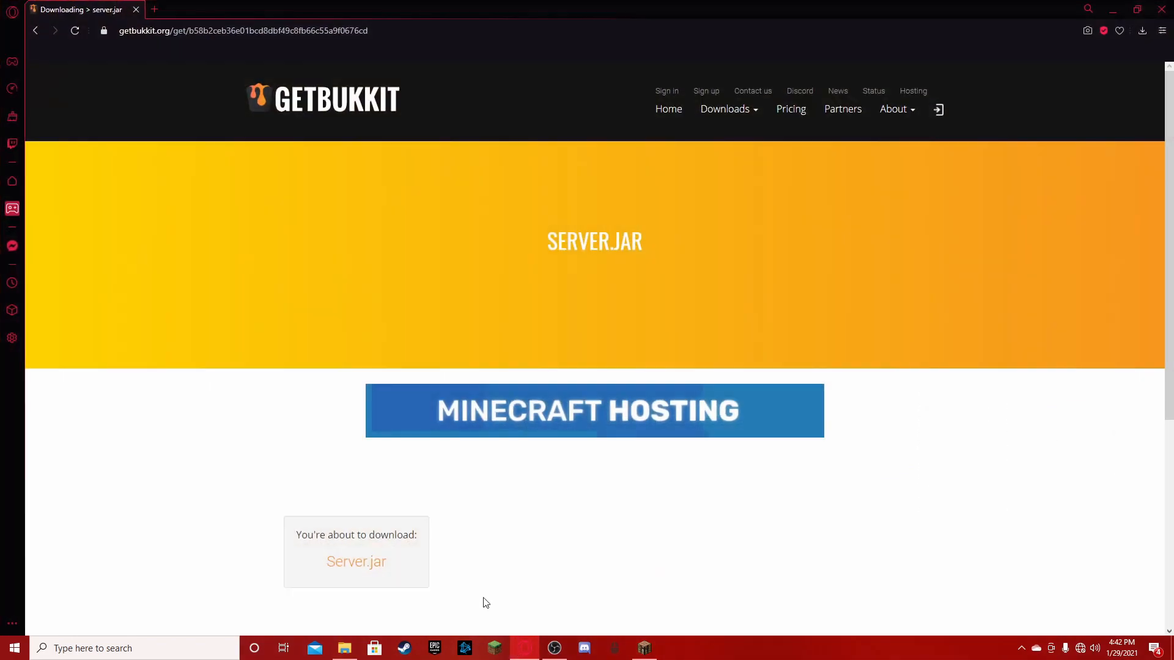
{"action": "double_click", "coordinate": [162, 8]}
{"action": "left_click_drag", "start_coordinate": [323, 11], "coordinate": [327, 0]}
{"action": "left_click", "coordinate": [155, 9]}
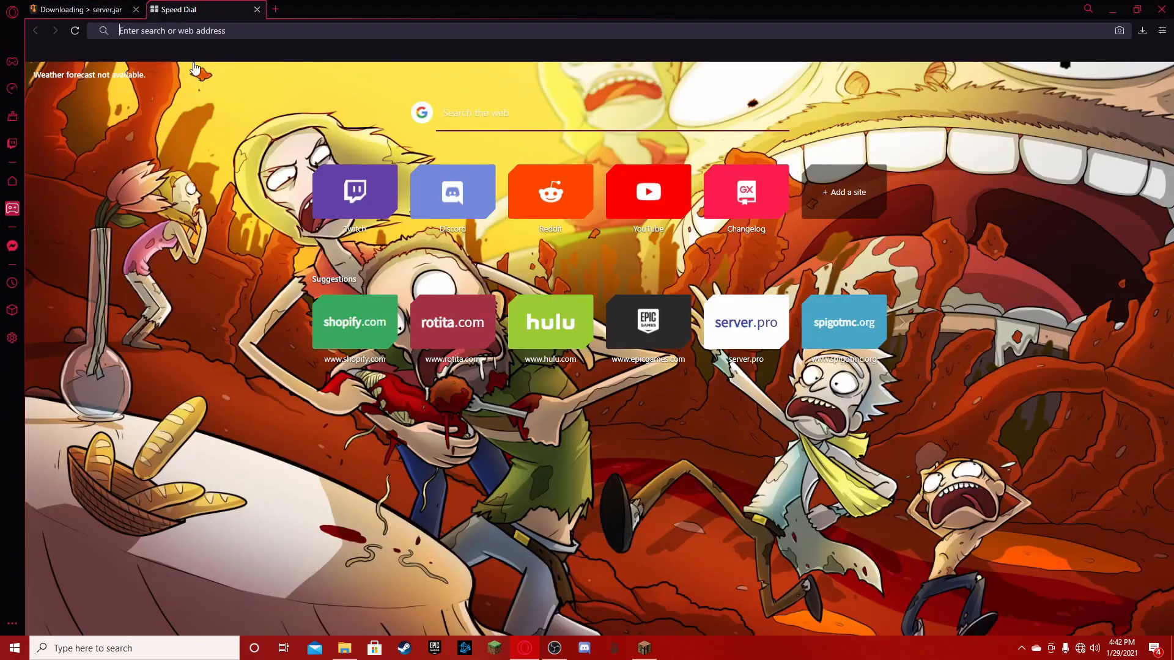
{"action": "type", "text": "192."}
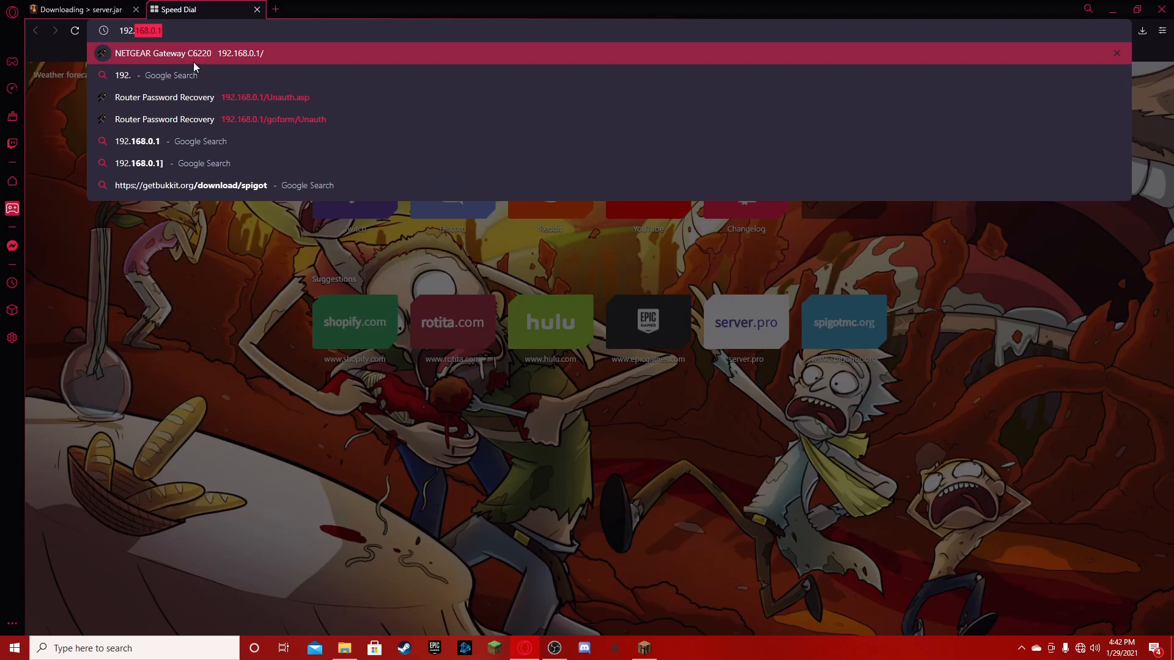
{"action": "type", "text": "16"}
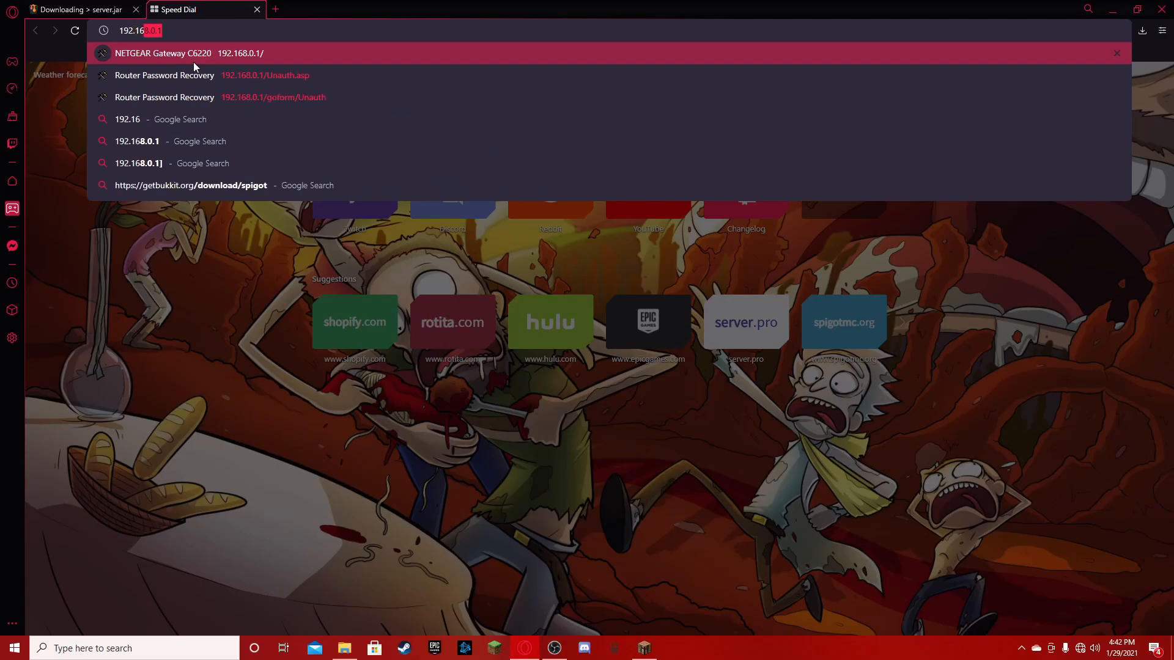
{"action": "type", "text": "8.0"}
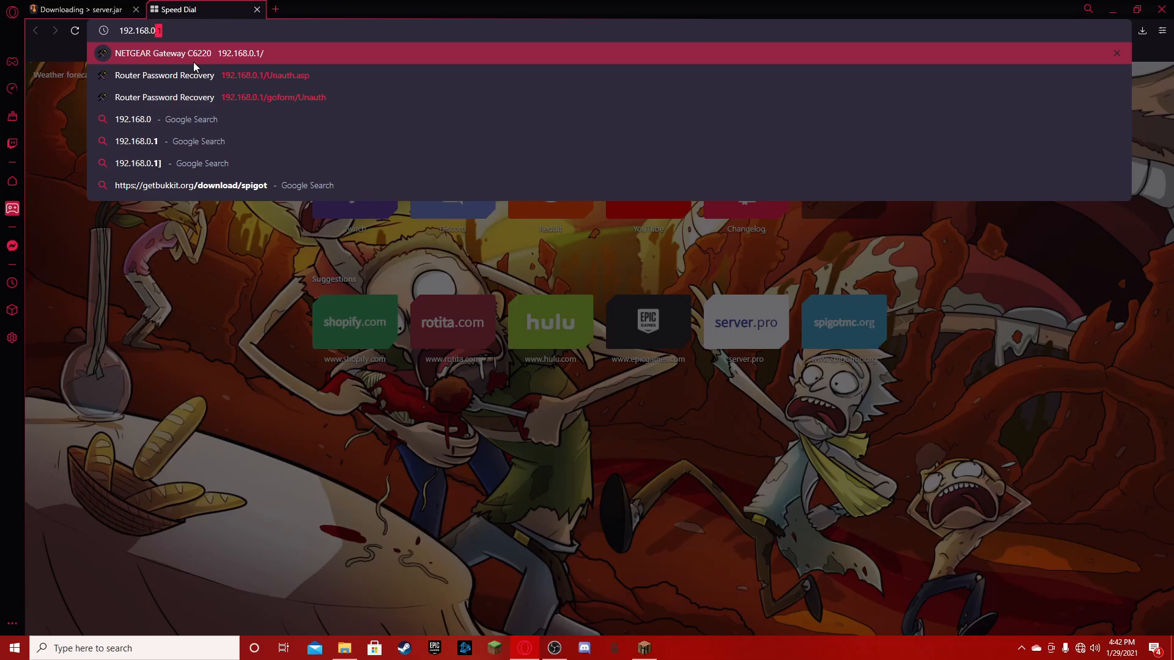
{"action": "type", "text": ".1"}
{"action": "key", "text": "Return"}
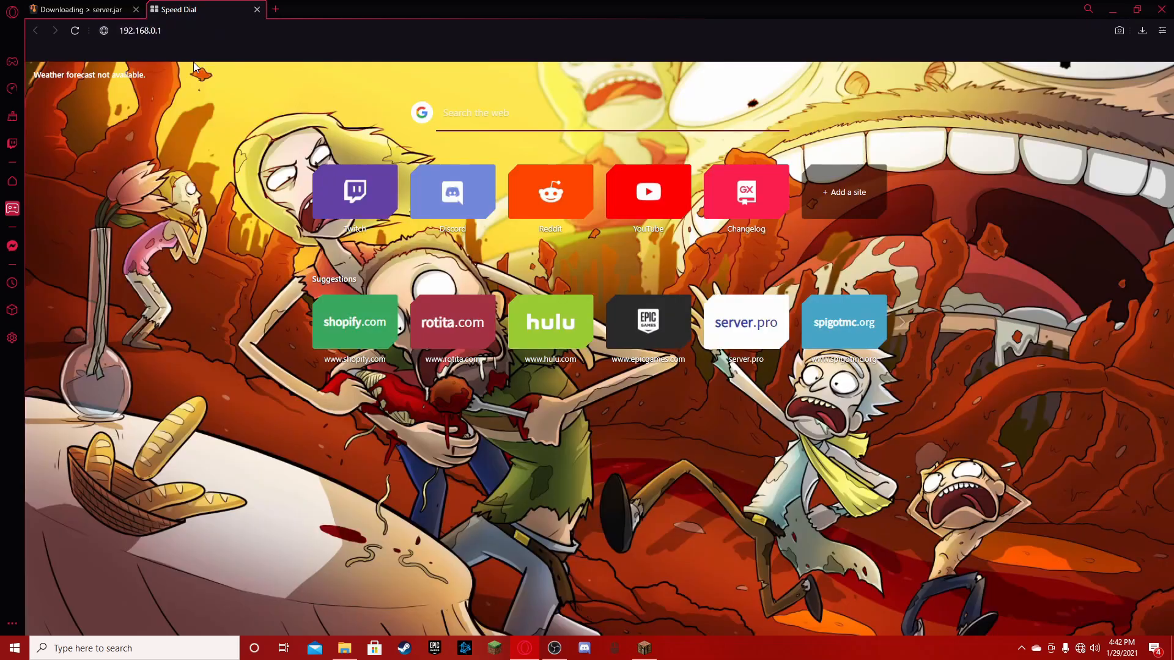
- Highlight the 192.168.0.1 address and try loading the router page again
{"action": "left_click", "coordinate": [164, 31]}
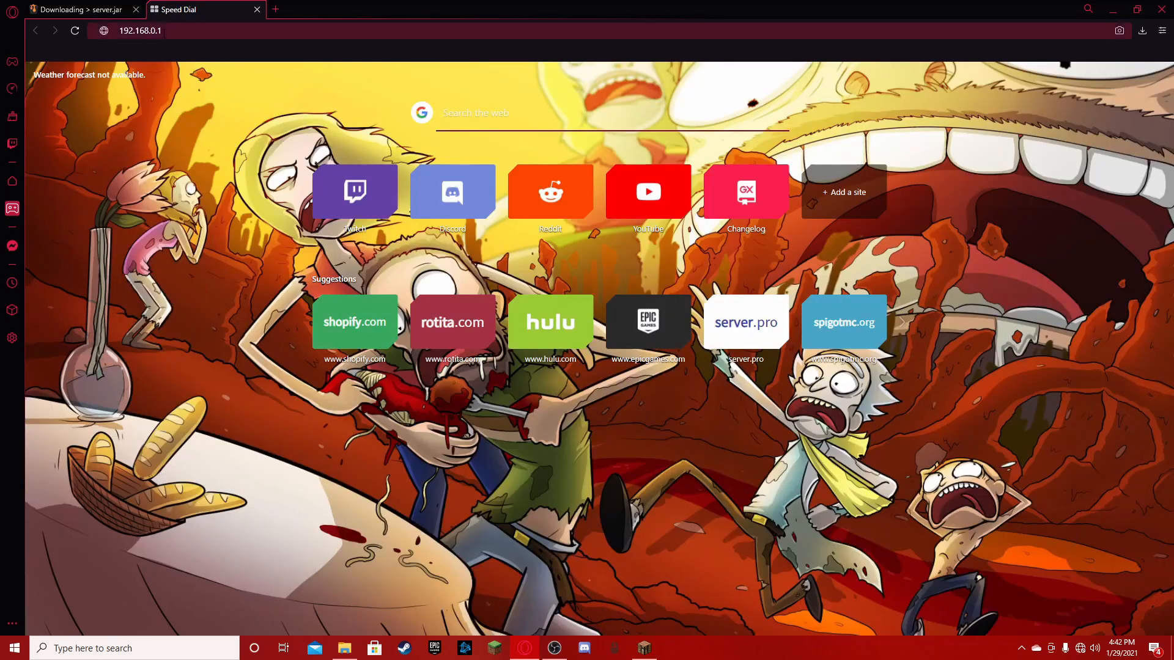
{"action": "left_click", "coordinate": [166, 31]}
{"action": "left_click_drag", "start_coordinate": [151, 30], "coordinate": [167, 32]}
{"action": "left_click", "coordinate": [168, 34]}
{"action": "left_click_drag", "start_coordinate": [120, 30], "coordinate": [198, 33]}
{"action": "left_click", "coordinate": [156, 30]}
{"action": "left_click_drag", "start_coordinate": [205, 32], "coordinate": [102, 42]}
{"action": "left_click", "coordinate": [168, 29]}
{"action": "key", "text": "Return"}
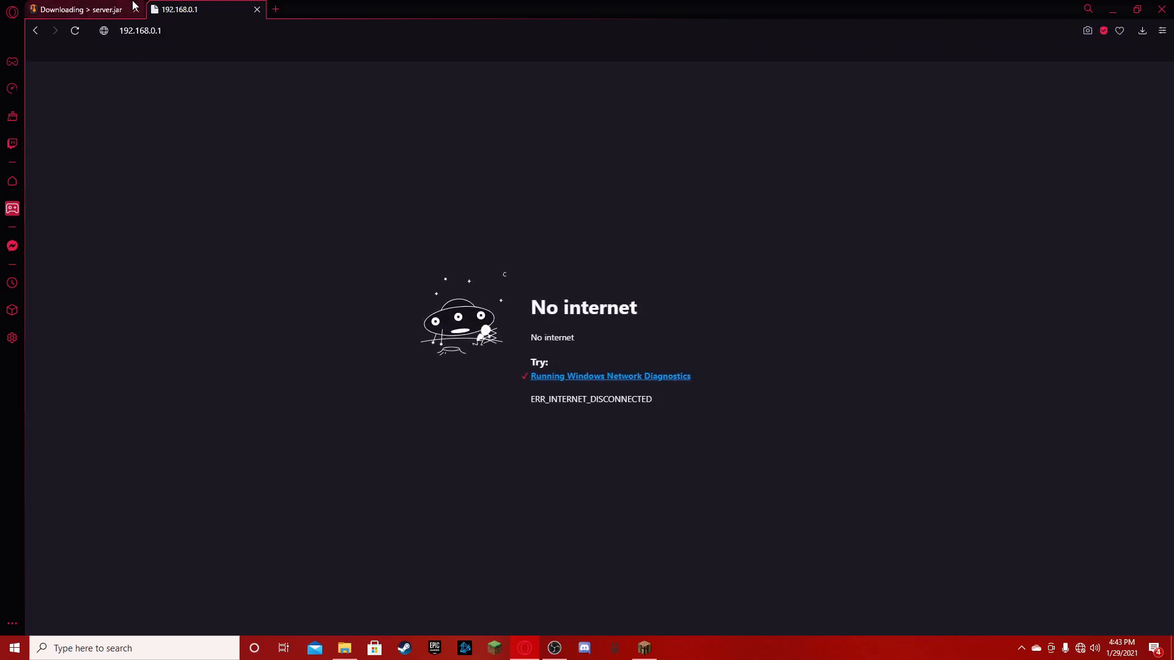
- Turn Wi-Fi back on, connect to the NETGEAR73-5G network, and reload the router page
{"action": "left_click", "coordinate": [1080, 648]}
{"action": "left_click", "coordinate": [990, 608]}
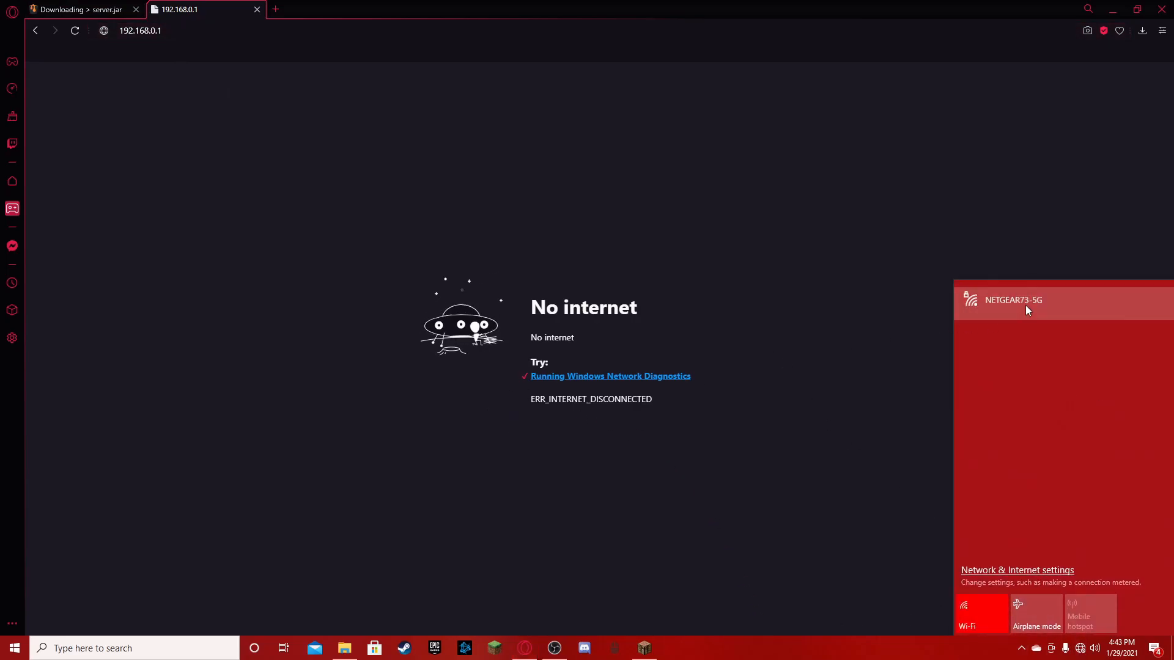
{"action": "left_click", "coordinate": [1026, 305]}
{"action": "left_click", "coordinate": [1120, 354]}
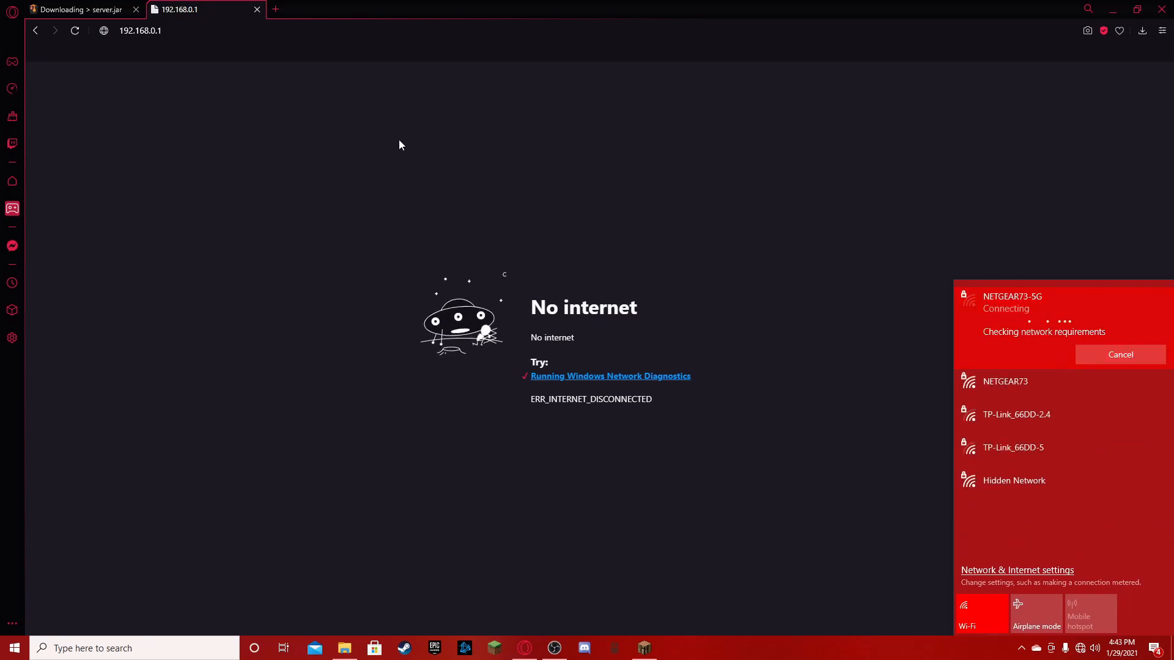
{"action": "left_click", "coordinate": [504, 149]}
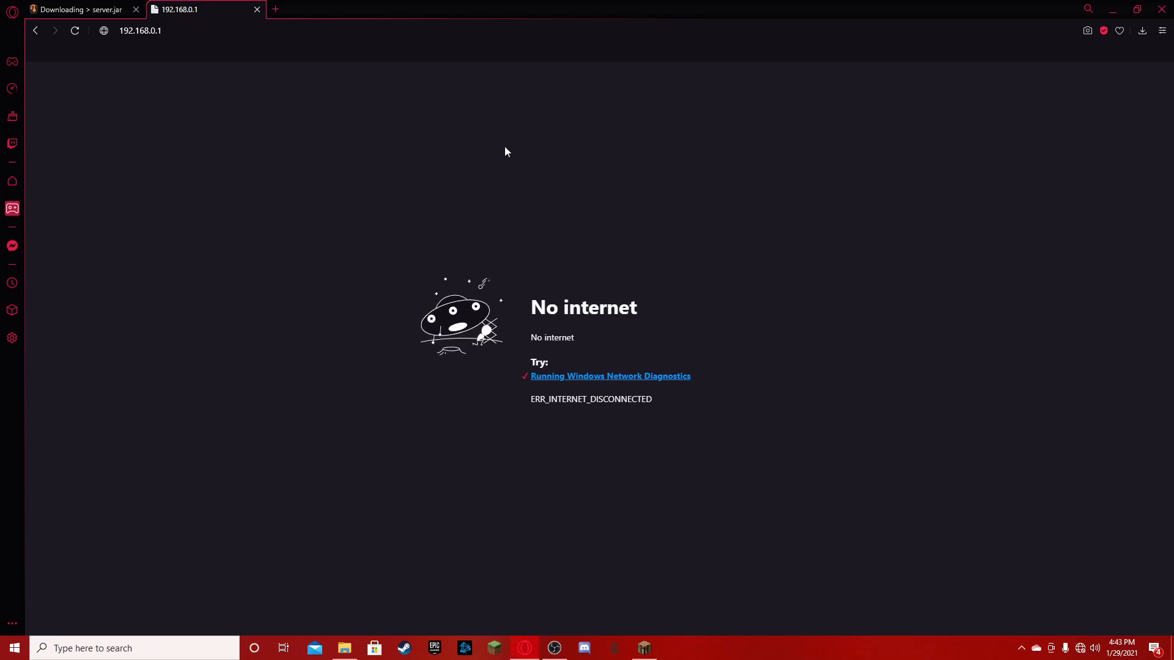
{"action": "left_click", "coordinate": [78, 30]}
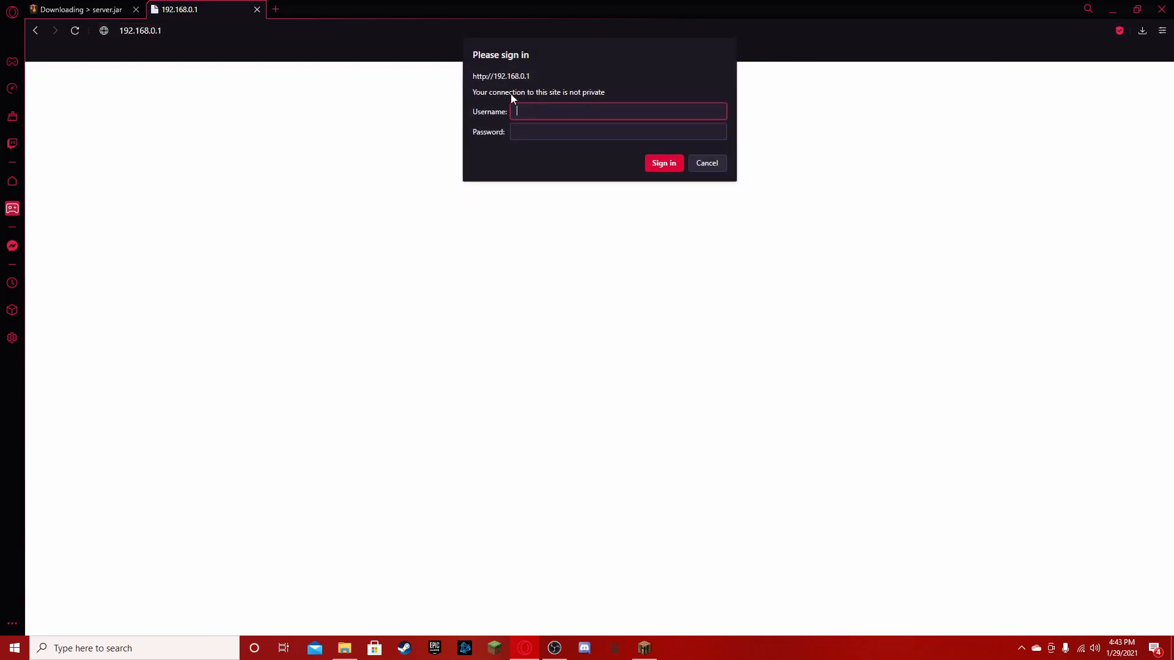
- Try to sign in to the router with the username admin and the router password
{"action": "type", "text": "admin"}
{"action": "left_click", "coordinate": [572, 133]}
{"action": "type", "text": "•••••"}
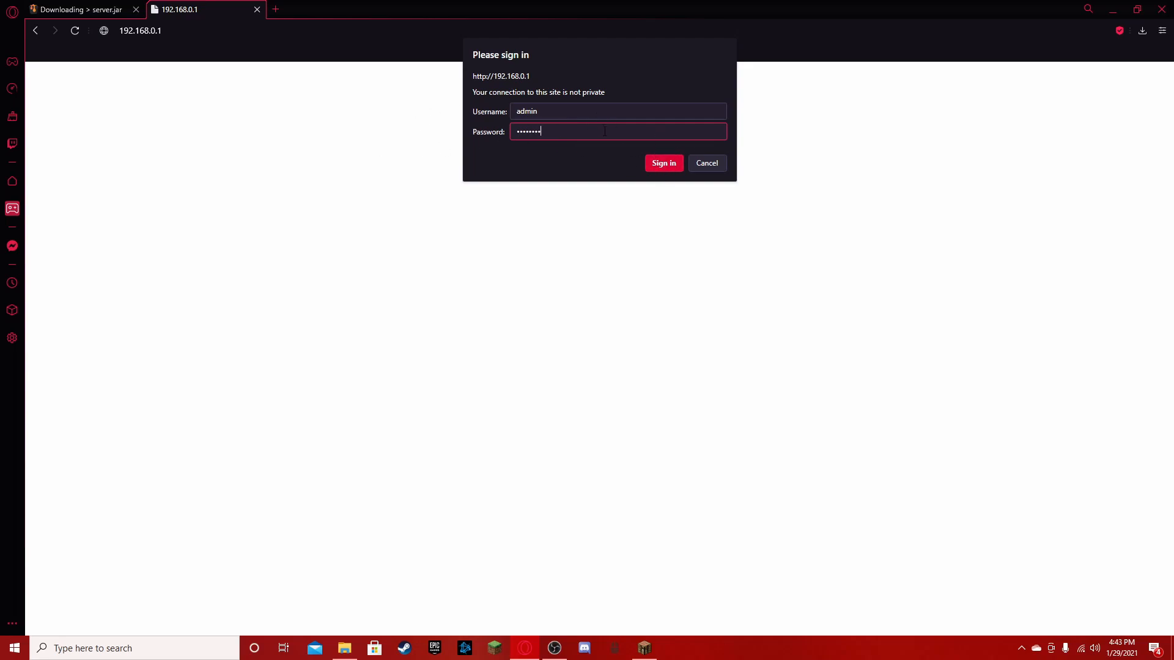
{"action": "left_click", "coordinate": [664, 165]}
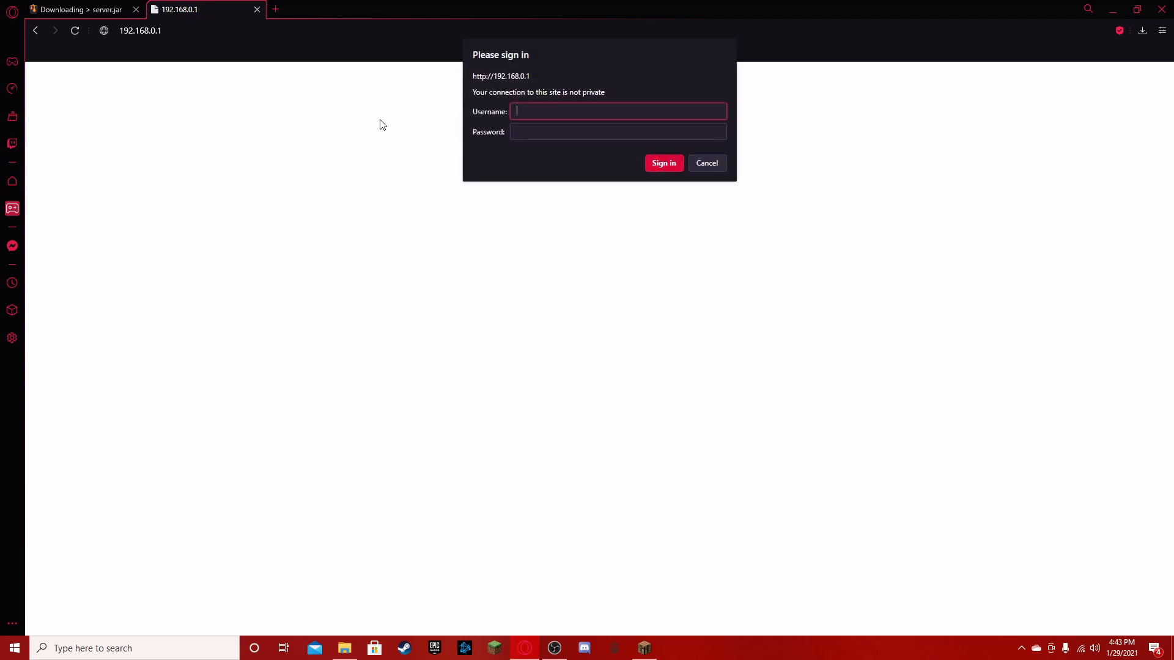
- Fill in the username admin and the router password again and sign in to the router
{"action": "left_click", "coordinate": [563, 130]}
{"action": "left_click", "coordinate": [543, 113]}
{"action": "left_click", "coordinate": [539, 128]}
{"action": "left_click", "coordinate": [542, 113]}
{"action": "left_click", "coordinate": [540, 130]}
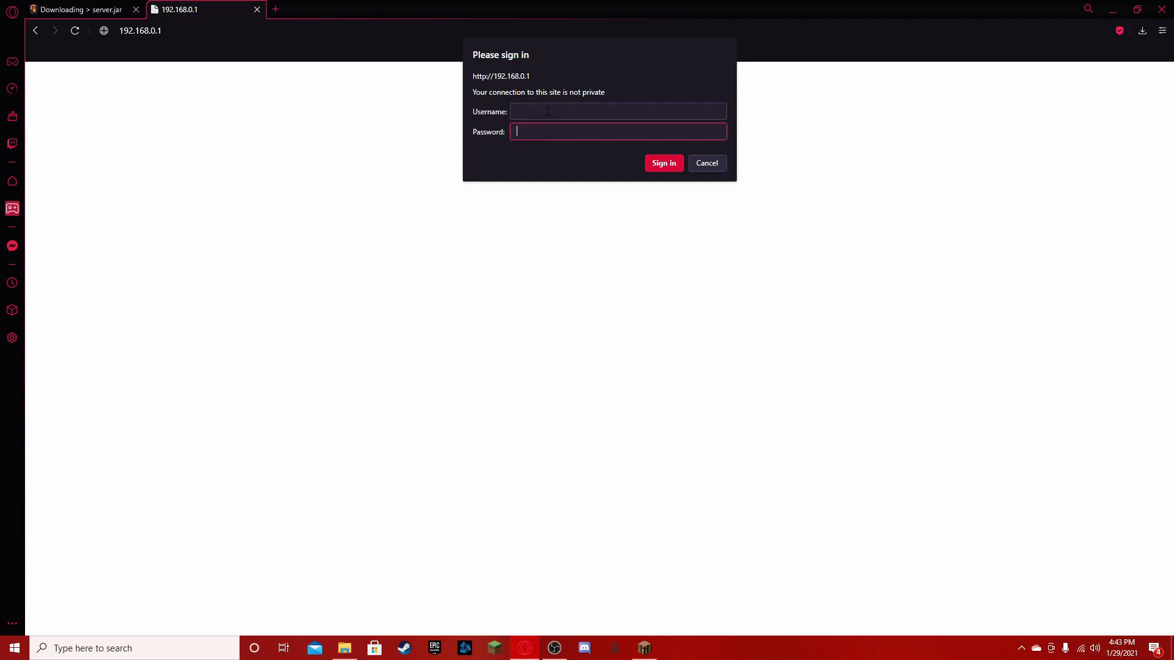
{"action": "left_click", "coordinate": [538, 115]}
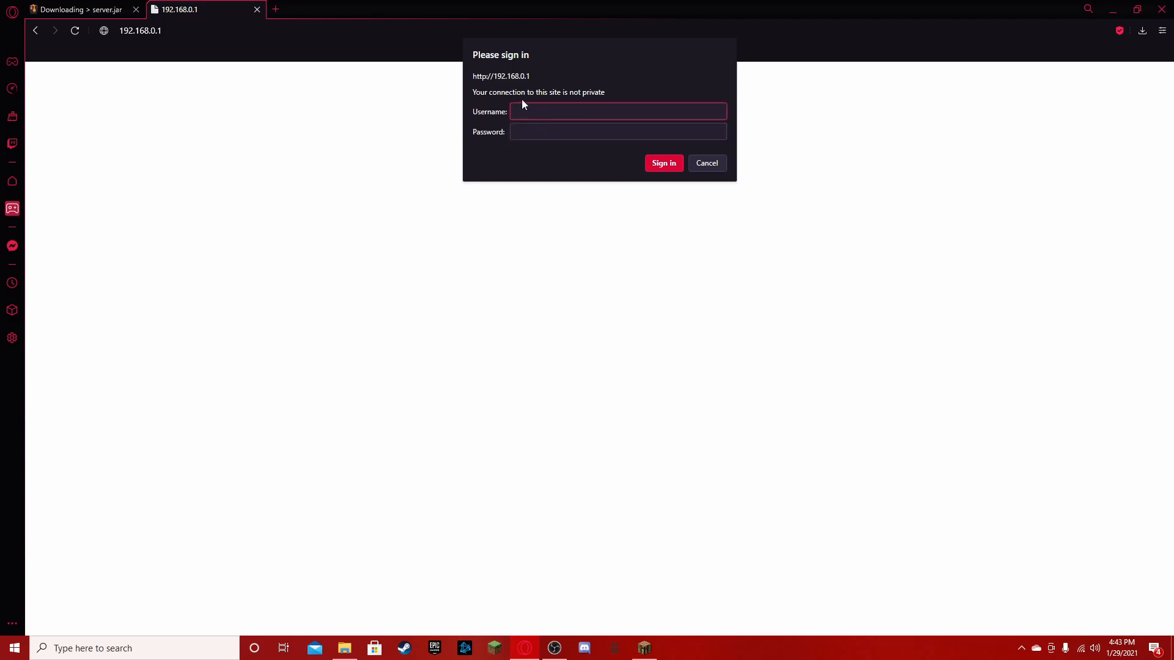
{"action": "type", "text": "admin"}
{"action": "left_click", "coordinate": [554, 129]}
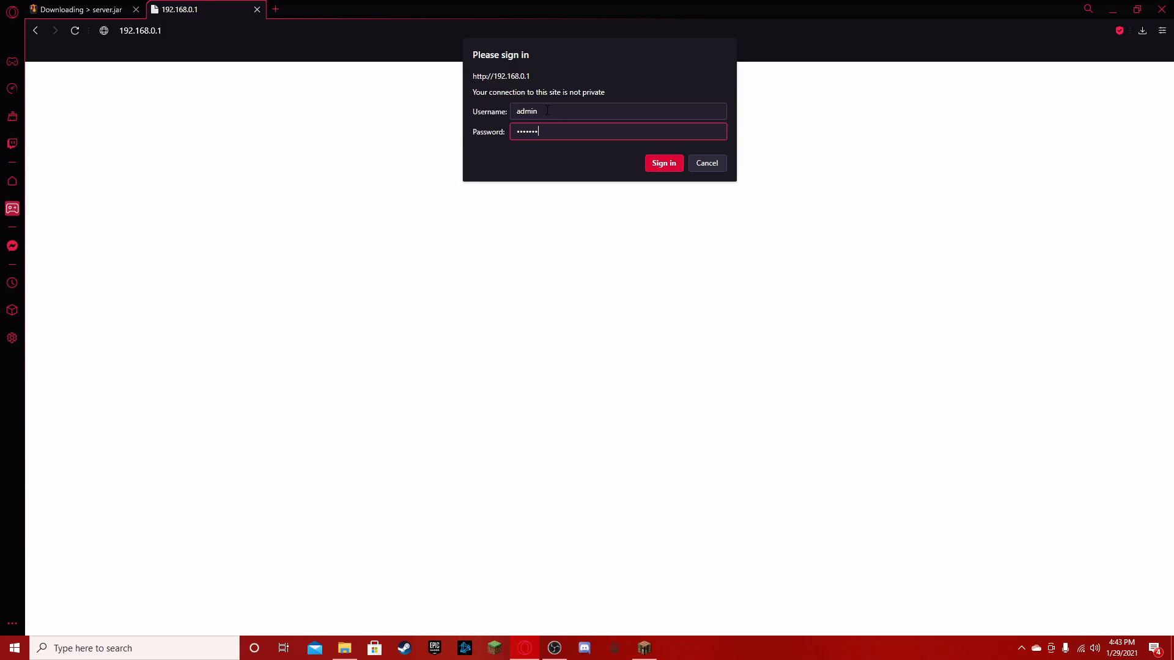
{"action": "left_click", "coordinate": [664, 162]}
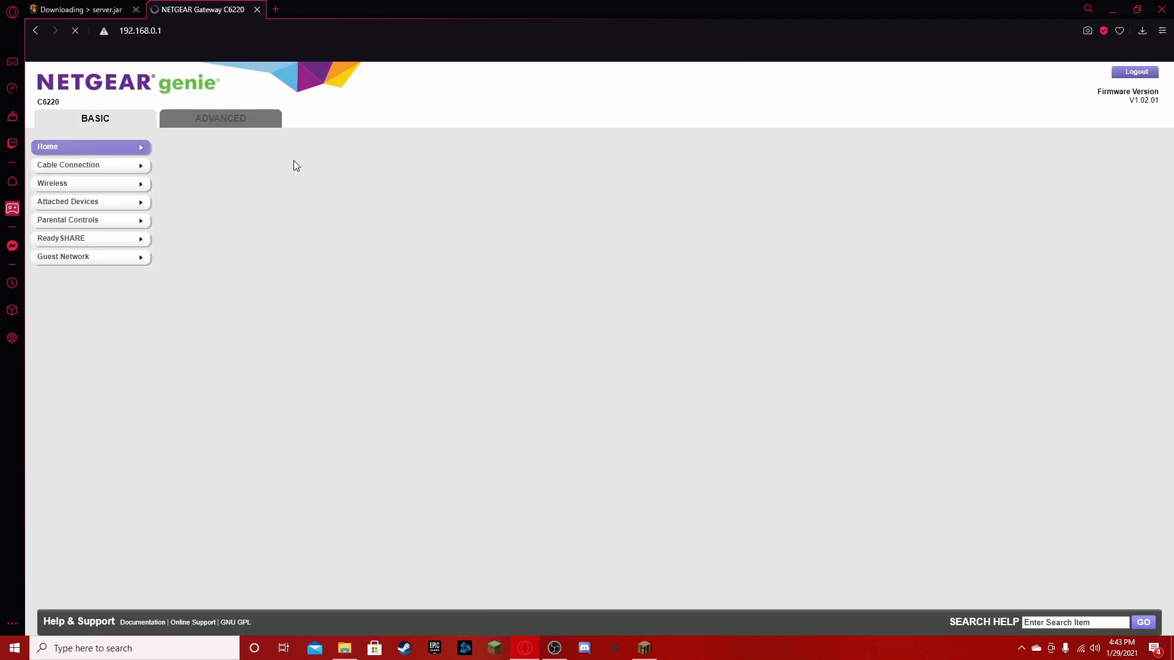
- Open the router's advanced Port Forwarding / Port Triggering settings and start adding a custom service
{"action": "left_click", "coordinate": [218, 121]}
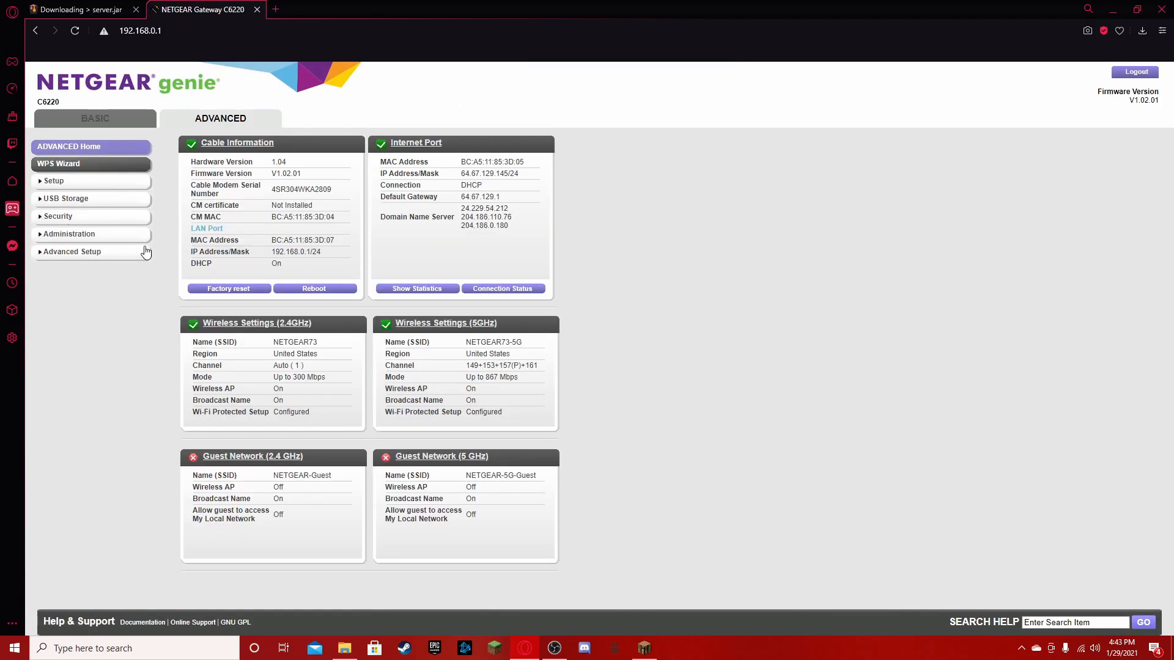
{"action": "left_click", "coordinate": [81, 255]}
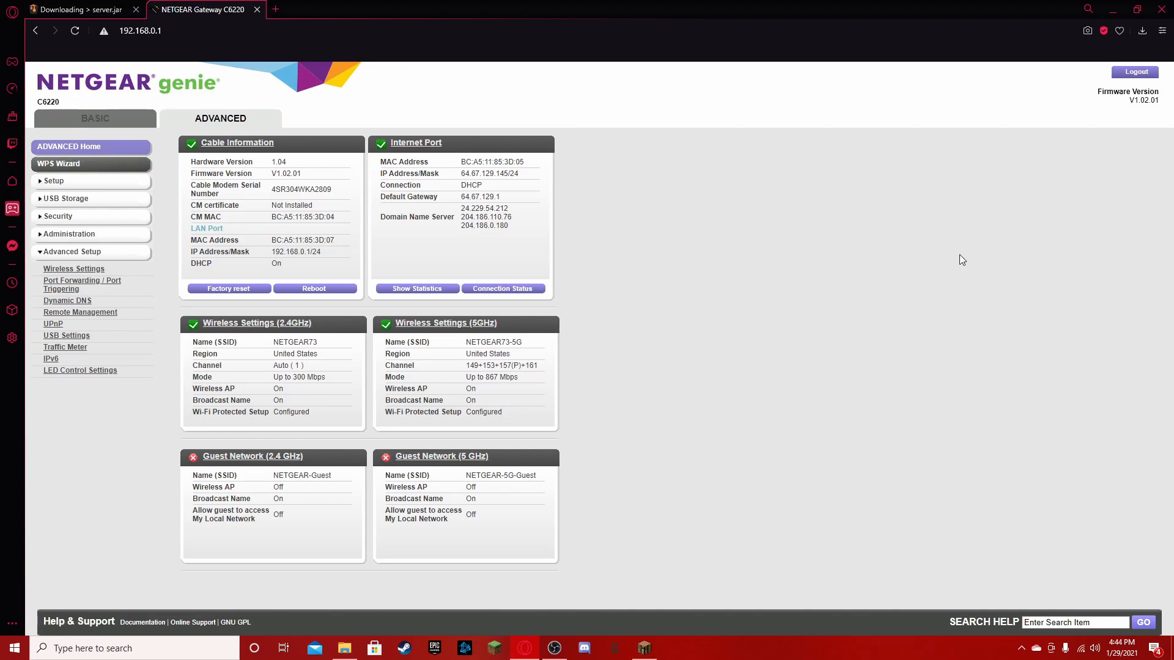
{"action": "left_click", "coordinate": [63, 285]}
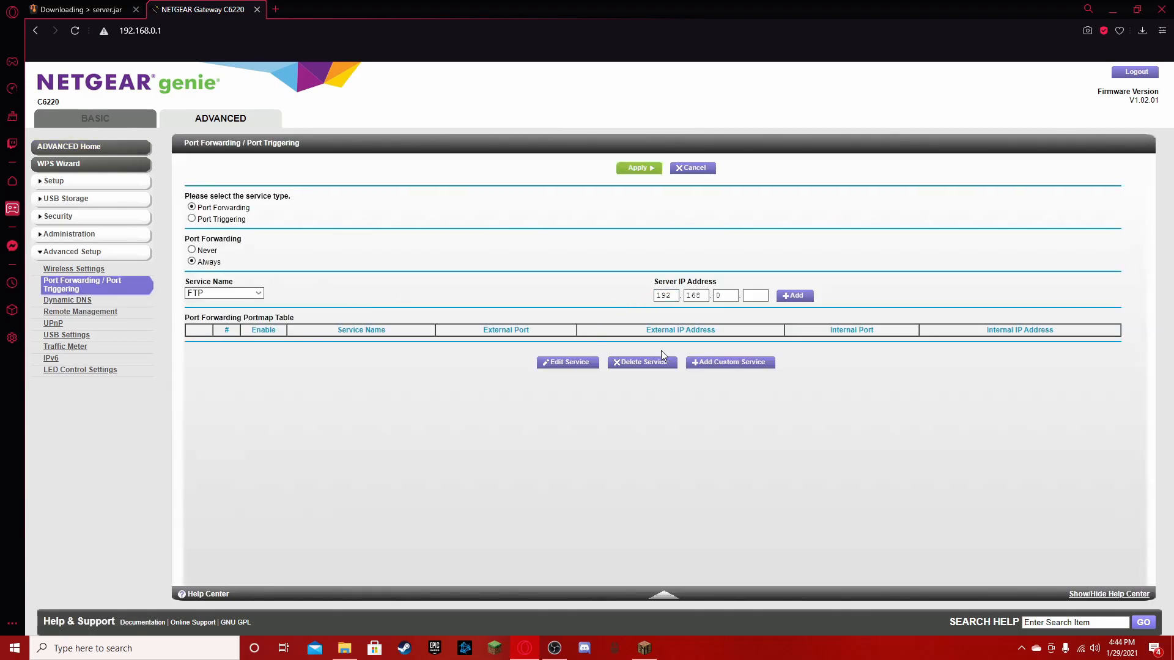
{"action": "left_click", "coordinate": [704, 364]}
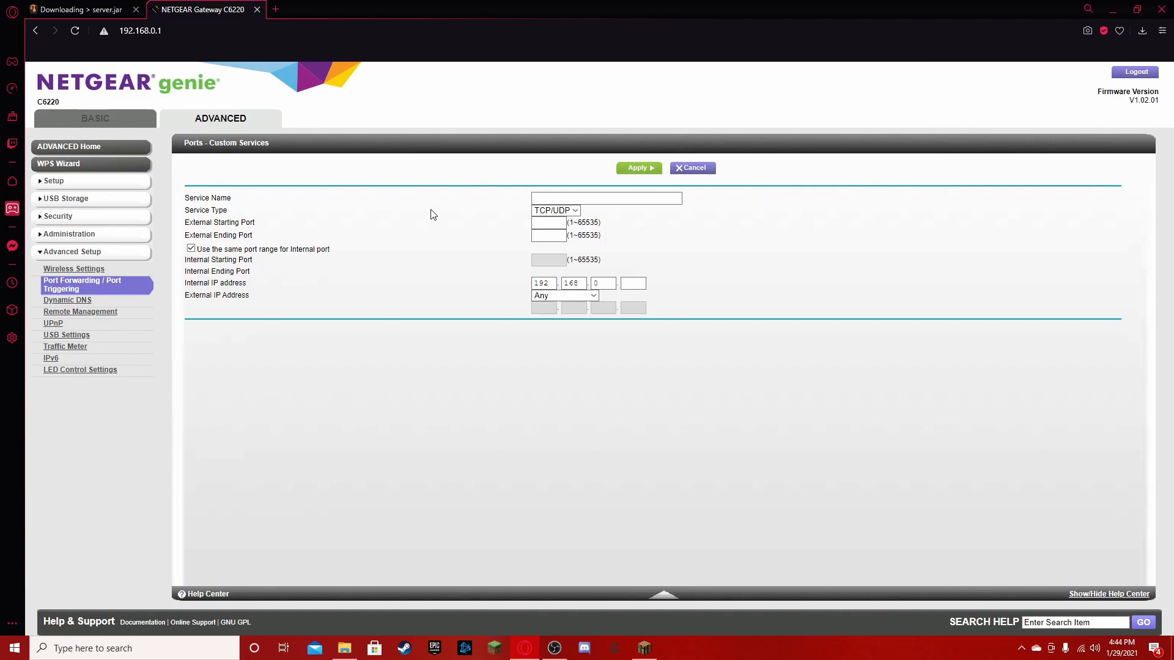
- Name the custom service MC Server, keep TCP/UDP as its type, and set the external starting and ending ports to 25565
{"action": "left_click", "coordinate": [547, 197]}
{"action": "key", "text": "Down"}
{"action": "key", "text": "Return"}
{"action": "left_click", "coordinate": [553, 211]}
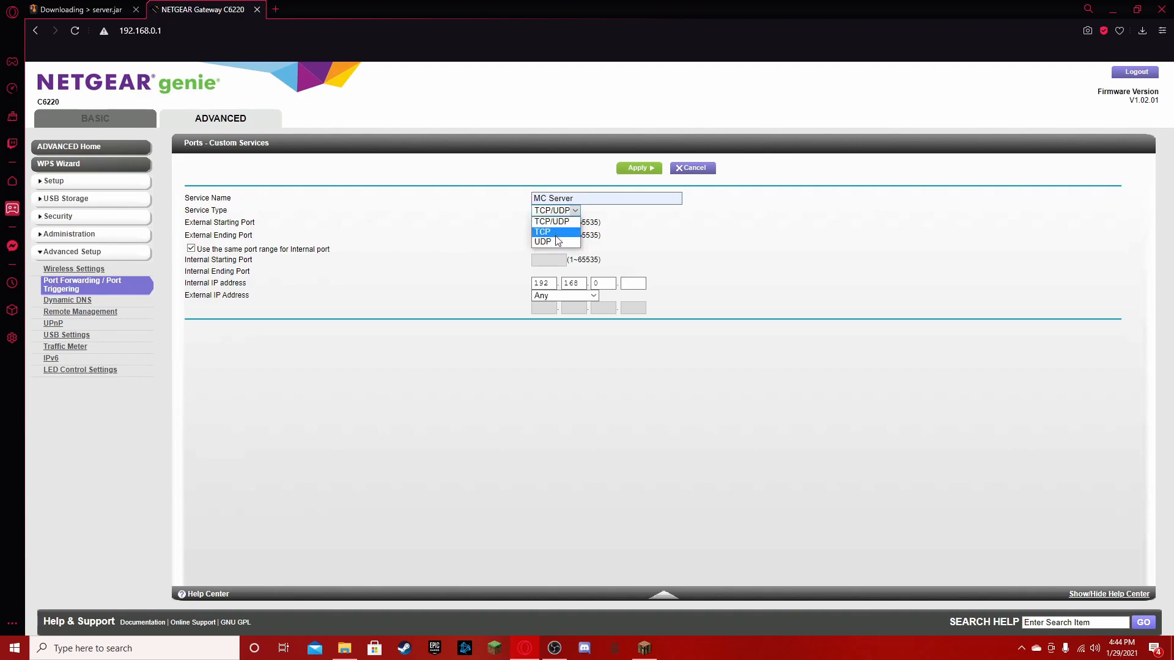
{"action": "left_click", "coordinate": [547, 222]}
{"action": "left_click", "coordinate": [548, 222]}
{"action": "left_click", "coordinate": [548, 243]}
{"action": "left_click", "coordinate": [547, 236]}
{"action": "left_click", "coordinate": [545, 256]}
{"action": "left_click", "coordinate": [546, 263]}
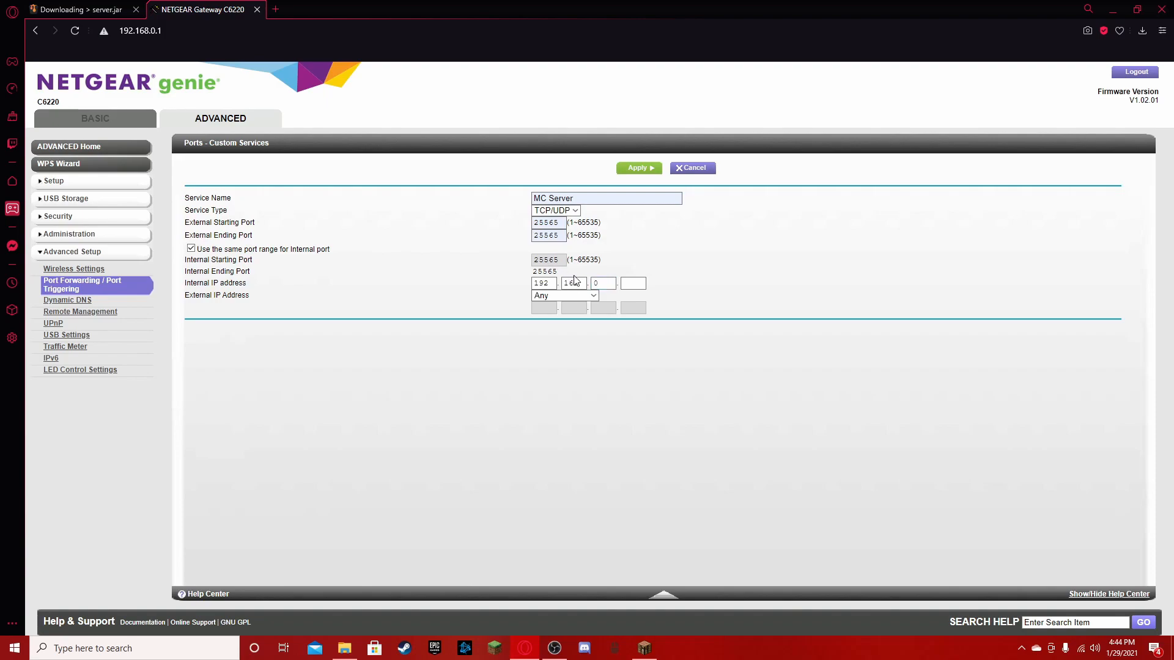
- Open Command Prompt and run ipconfig to find the computer's local IPv4 address
{"action": "left_click", "coordinate": [147, 648]}
{"action": "left_click", "coordinate": [521, 282]}
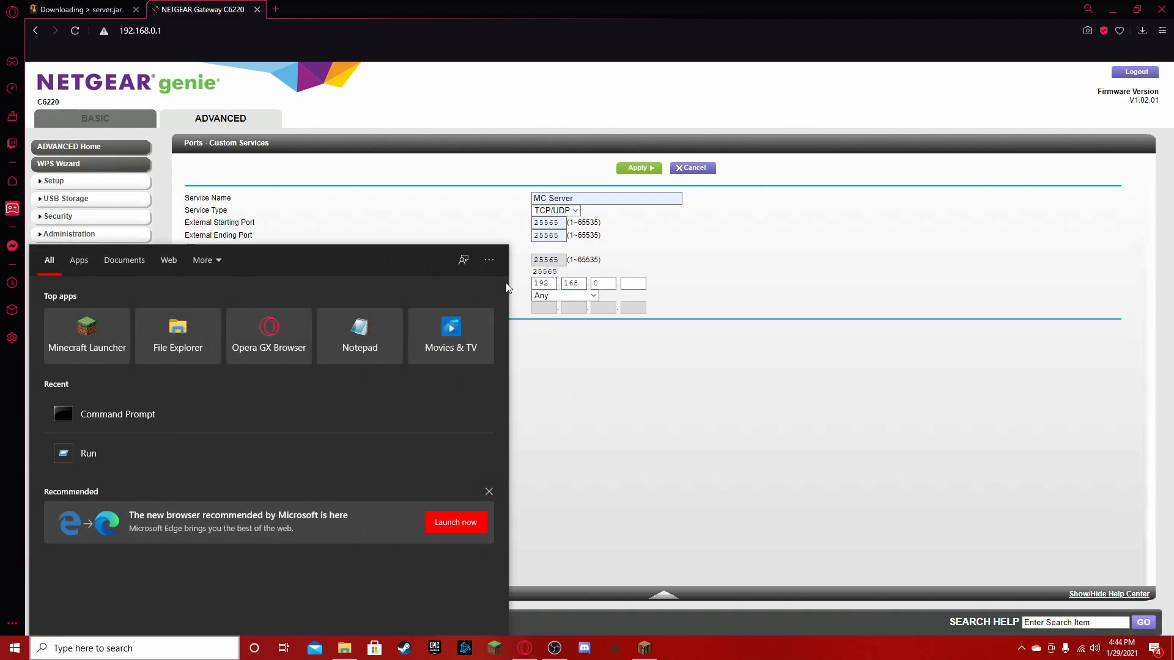
{"action": "left_click", "coordinate": [147, 648]}
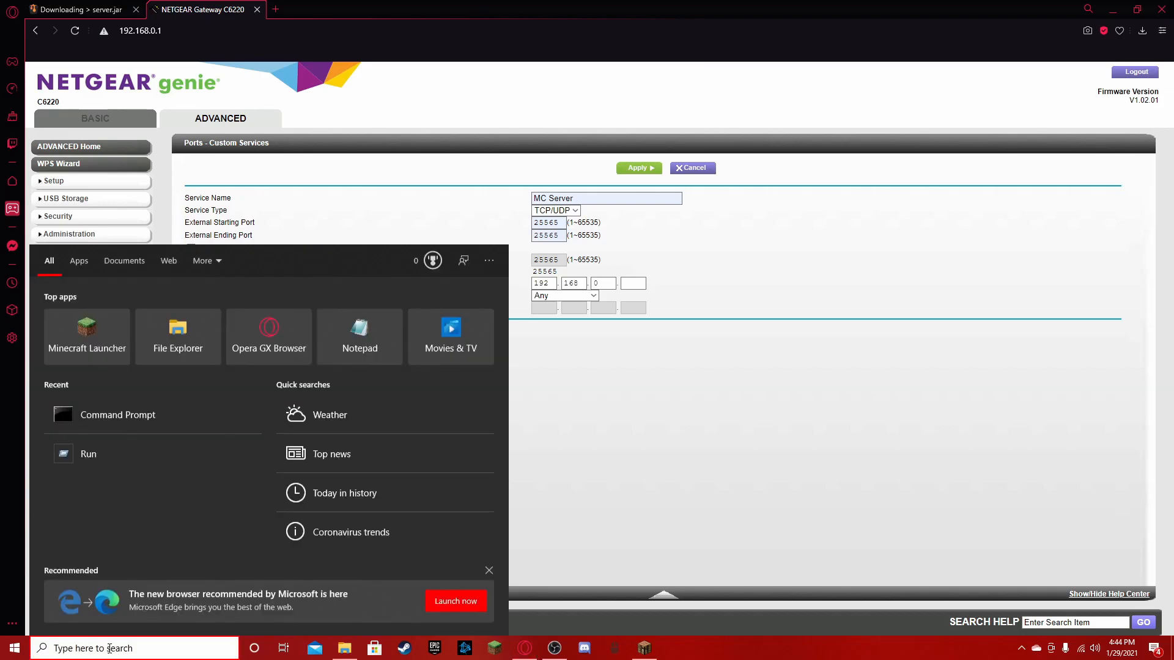
{"action": "type", "text": "cmd"}
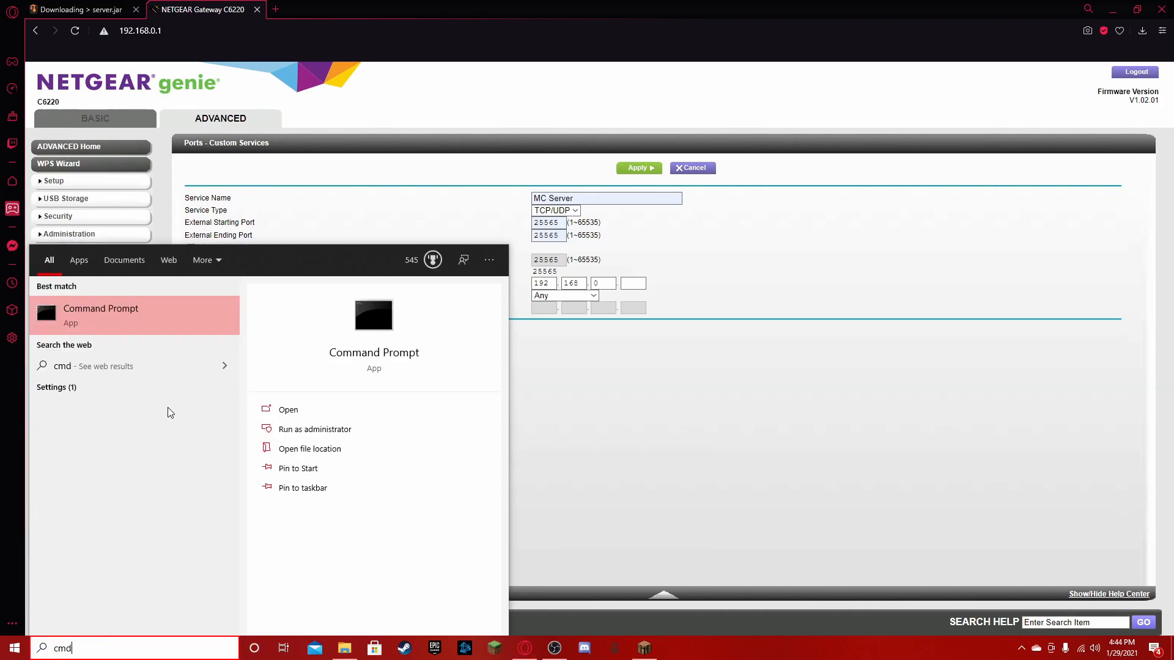
{"action": "key", "text": "Return"}
{"action": "type", "text": "ipconfig"}
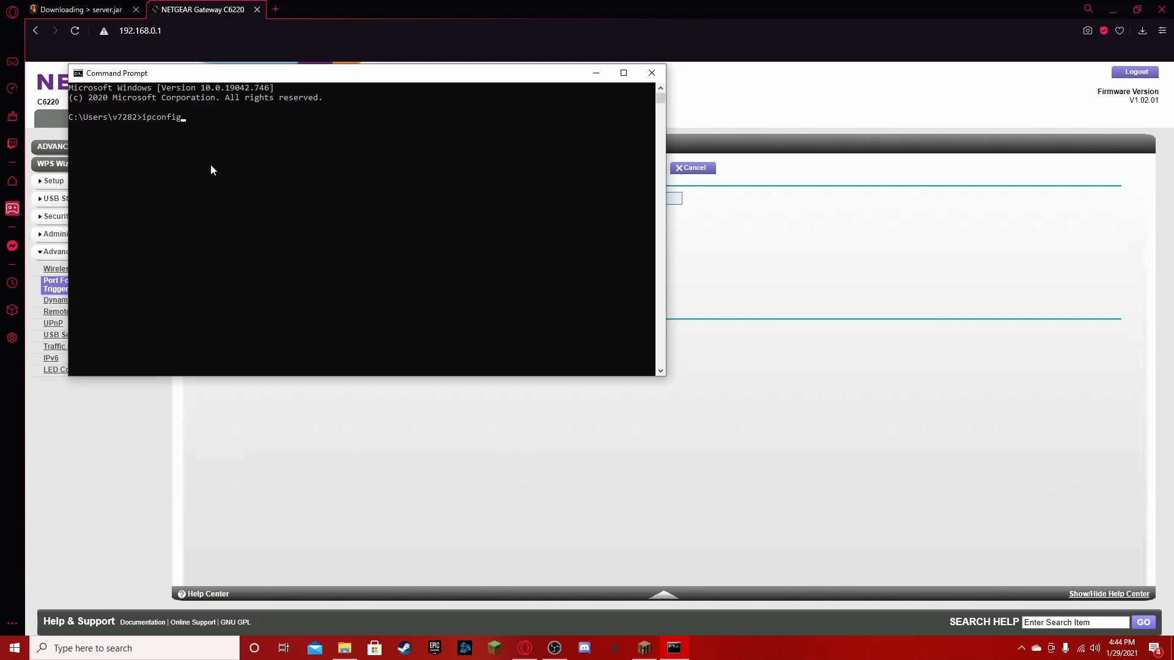
{"action": "key", "text": "Return"}
{"action": "scroll", "coordinate": [237, 248], "scroll_direction": "down", "scroll_amount": 5}
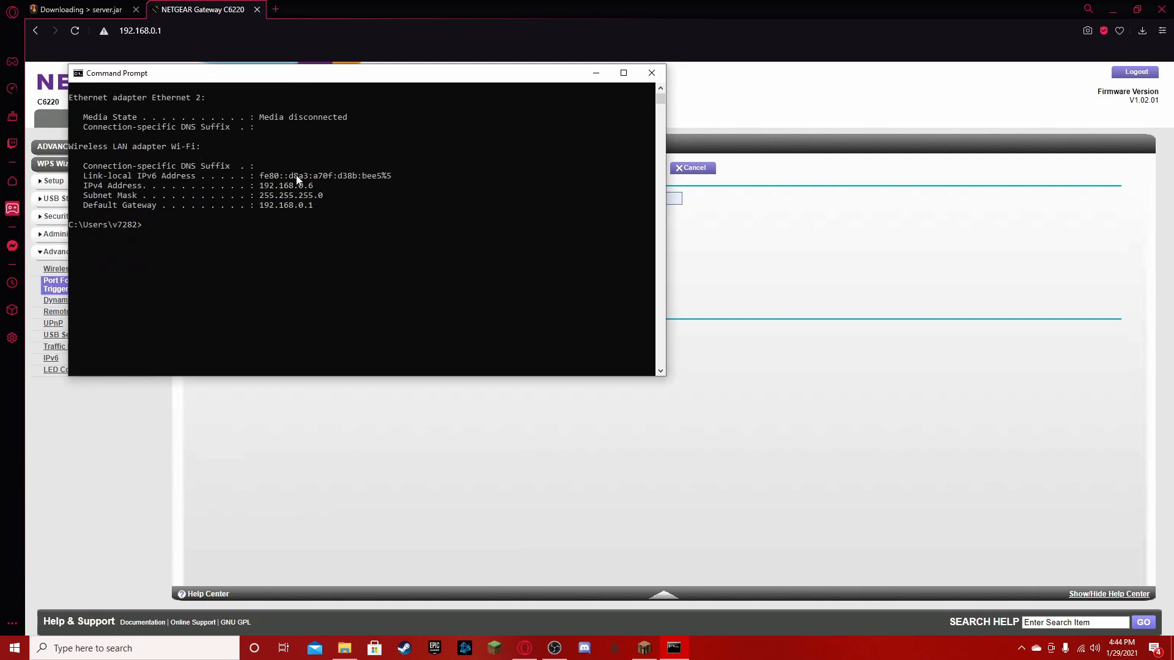
- Highlight the Wi-Fi adapter's IPv4 address in the ipconfig output
{"action": "left_click_drag", "start_coordinate": [262, 189], "coordinate": [312, 191]}
{"action": "type", "text": "@echo off java -Xms4096M -Xmx4096M -jar minecraft_server.1.8.9.jar gui Pause"}
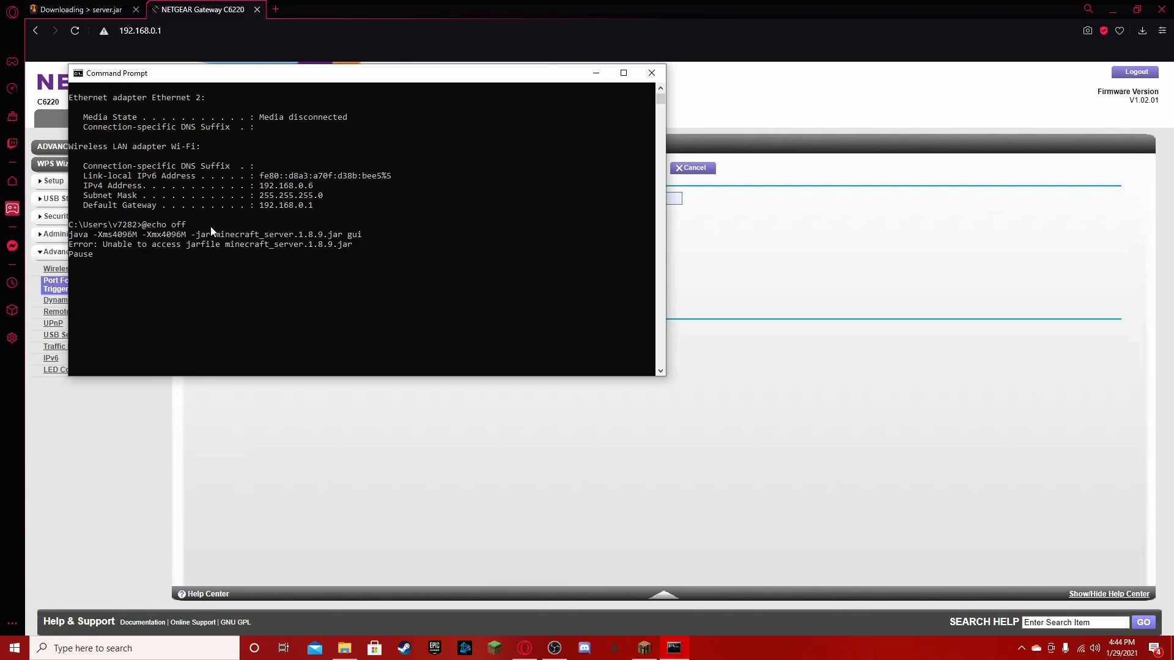
{"action": "key", "text": "BackSpace"}
{"action": "key", "text": "BackSpace"}
{"action": "key", "text": "BackSpace"}
{"action": "key", "text": "BackSpace"}
{"action": "mouse_move", "coordinate": [256, 186]}
{"action": "left_mouse_down"}
{"action": "mouse_move", "coordinate": [313, 187]}
{"action": "mouse_move", "coordinate": [261, 189]}
{"action": "left_mouse_up"}
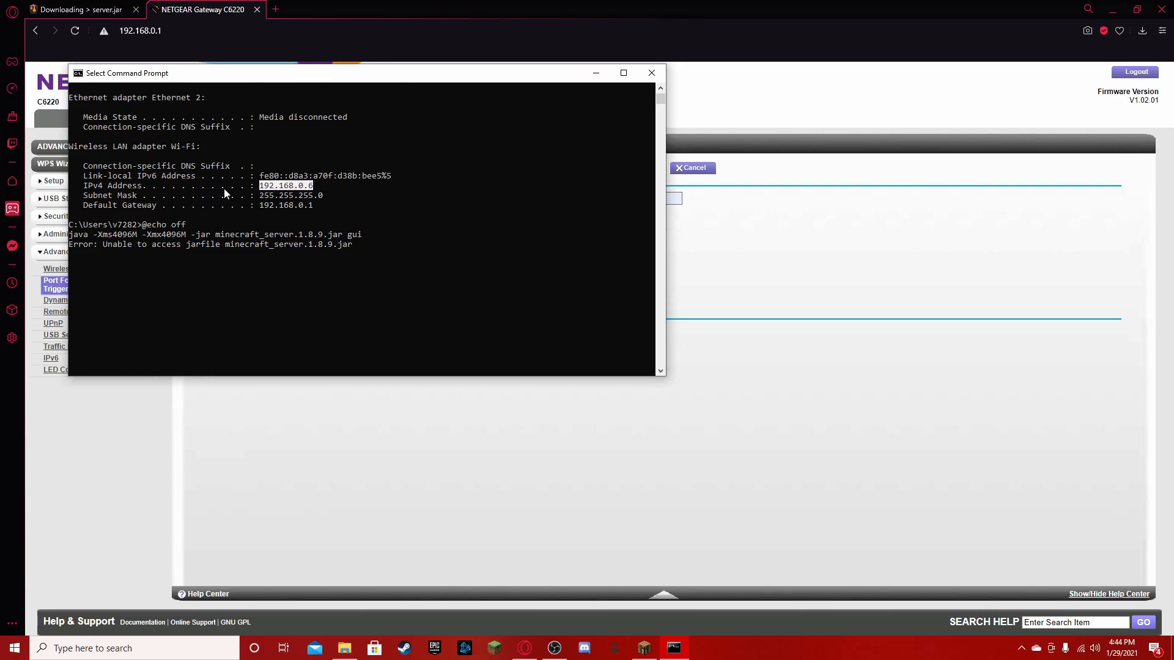
- Complete the service's internal IP address as 192.168.0.6 and check it against the ipconfig output
{"action": "left_click", "coordinate": [744, 277]}
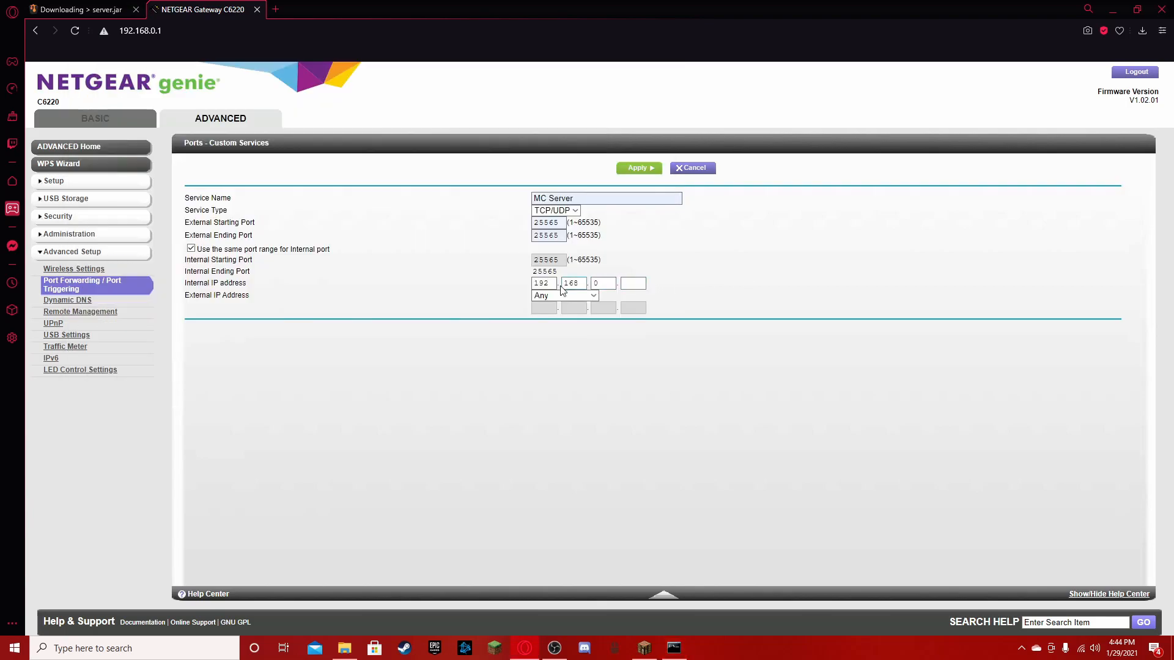
{"action": "left_click", "coordinate": [636, 286]}
{"action": "type", "text": "6"}
{"action": "left_click", "coordinate": [673, 648]}
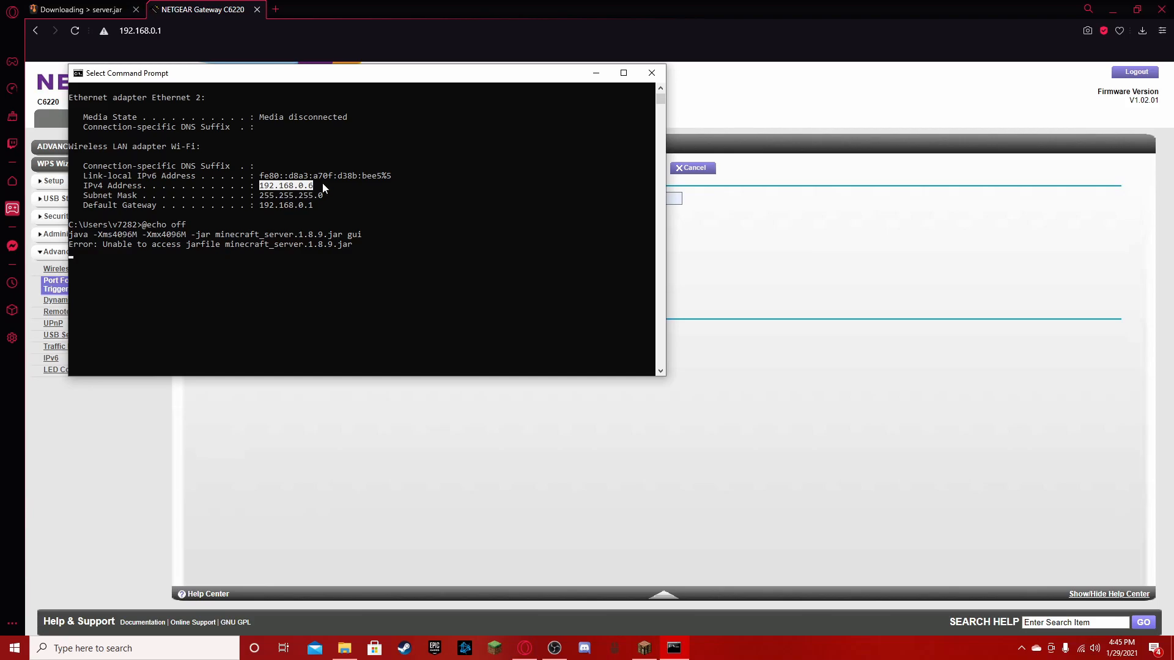
{"action": "left_click", "coordinate": [675, 243]}
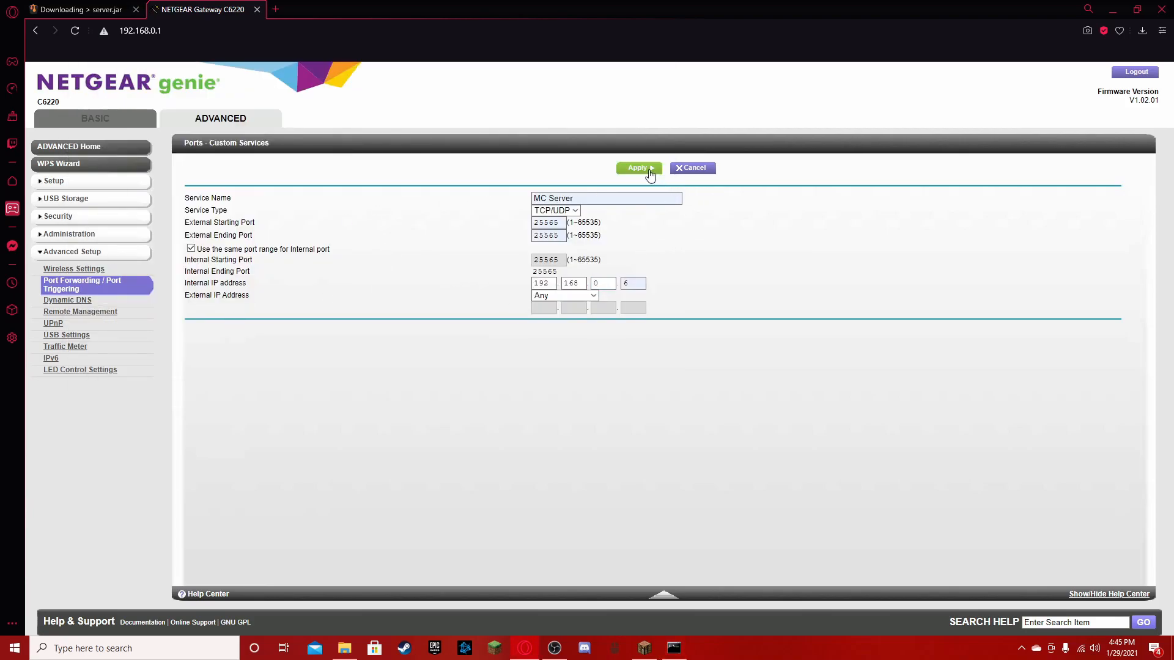
- Set the MC Server service type to TCP and apply the port forwarding rule
{"action": "left_click", "coordinate": [575, 211]}
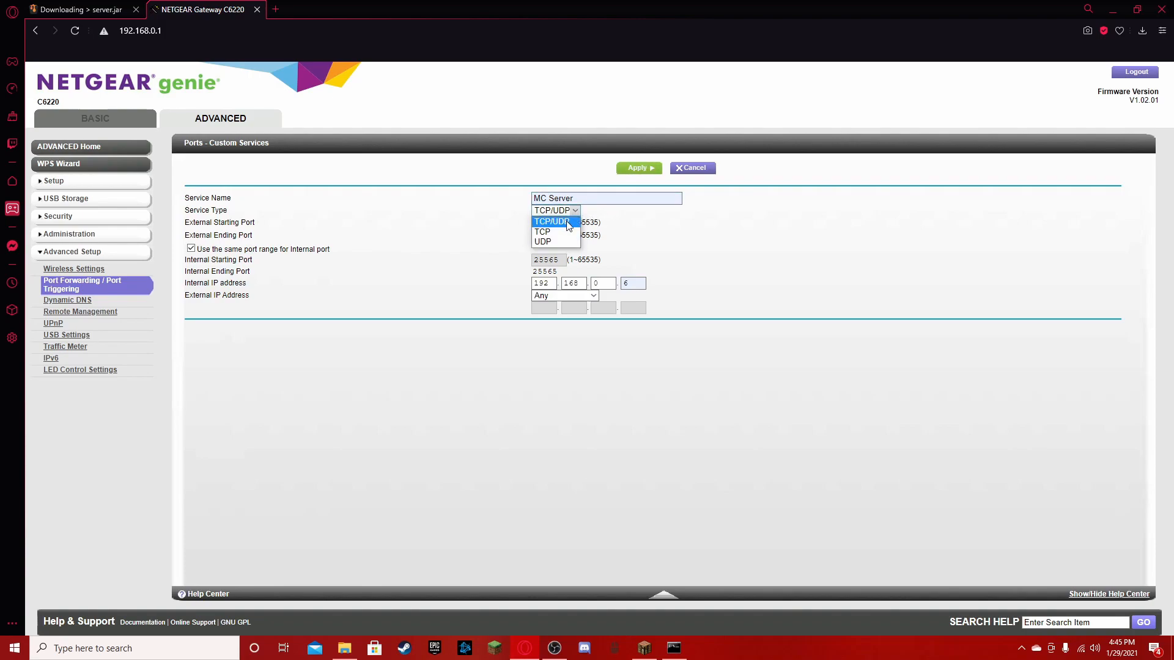
{"action": "left_click", "coordinate": [557, 233]}
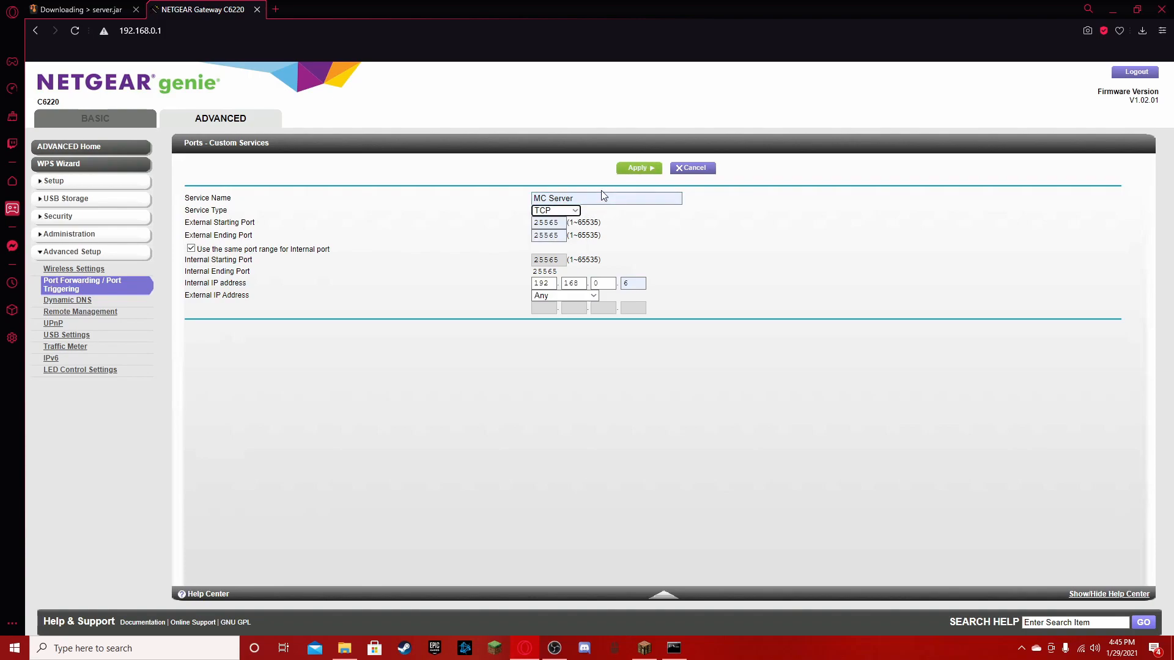
{"action": "left_click", "coordinate": [650, 175]}
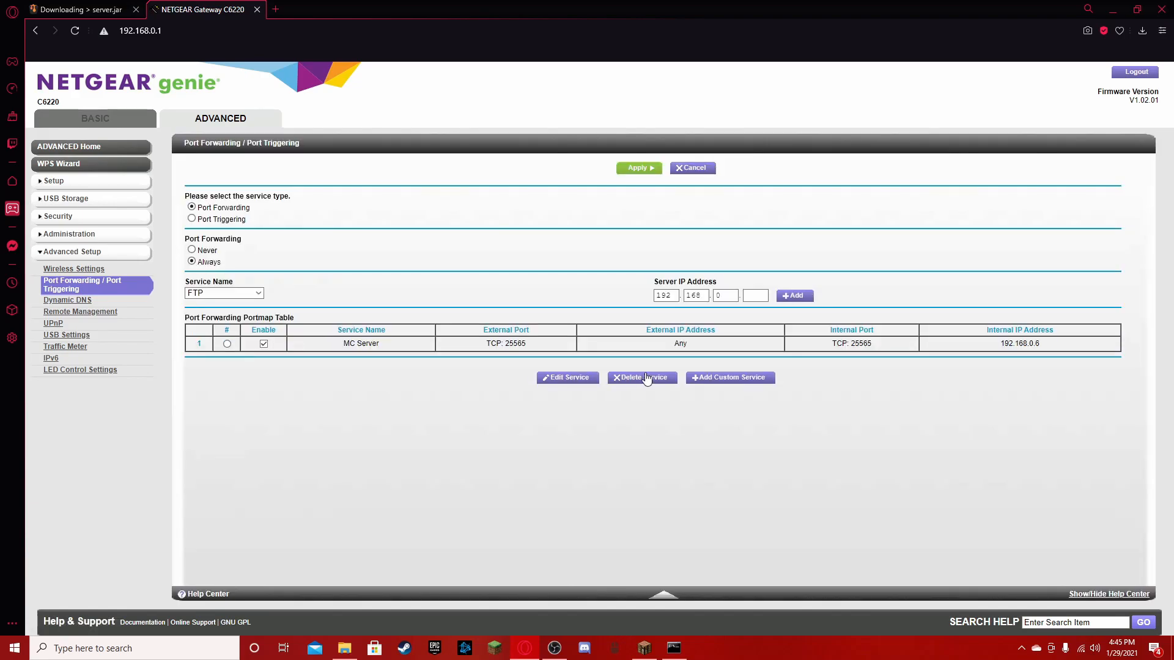
{"action": "left_click", "coordinate": [697, 378]}
{"action": "left_click", "coordinate": [552, 211]}
{"action": "left_click", "coordinate": [543, 242]}
{"action": "left_click", "coordinate": [547, 223]}
{"action": "left_click", "coordinate": [545, 244]}
{"action": "left_click", "coordinate": [547, 235]}
{"action": "left_click", "coordinate": [545, 254]}
{"action": "left_click", "coordinate": [568, 197]}
{"action": "left_click", "coordinate": [559, 223]}
{"action": "left_click", "coordinate": [632, 290]}
{"action": "left_click", "coordinate": [643, 303]}
{"action": "left_click", "coordinate": [638, 167]}
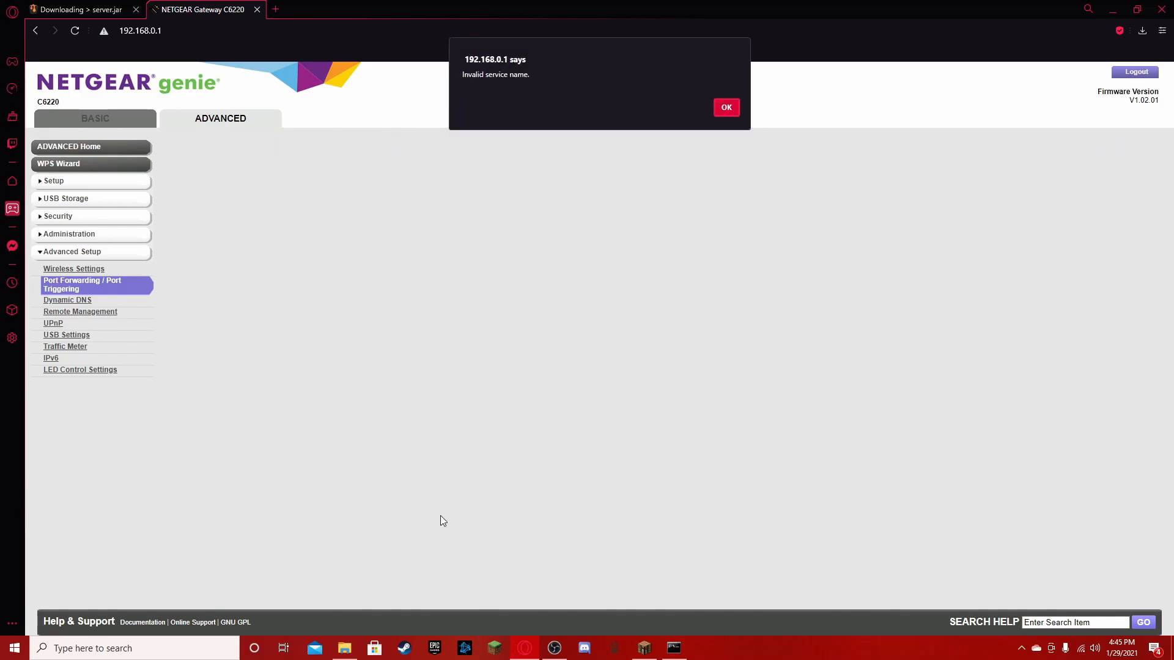
{"action": "left_click", "coordinate": [726, 107]}
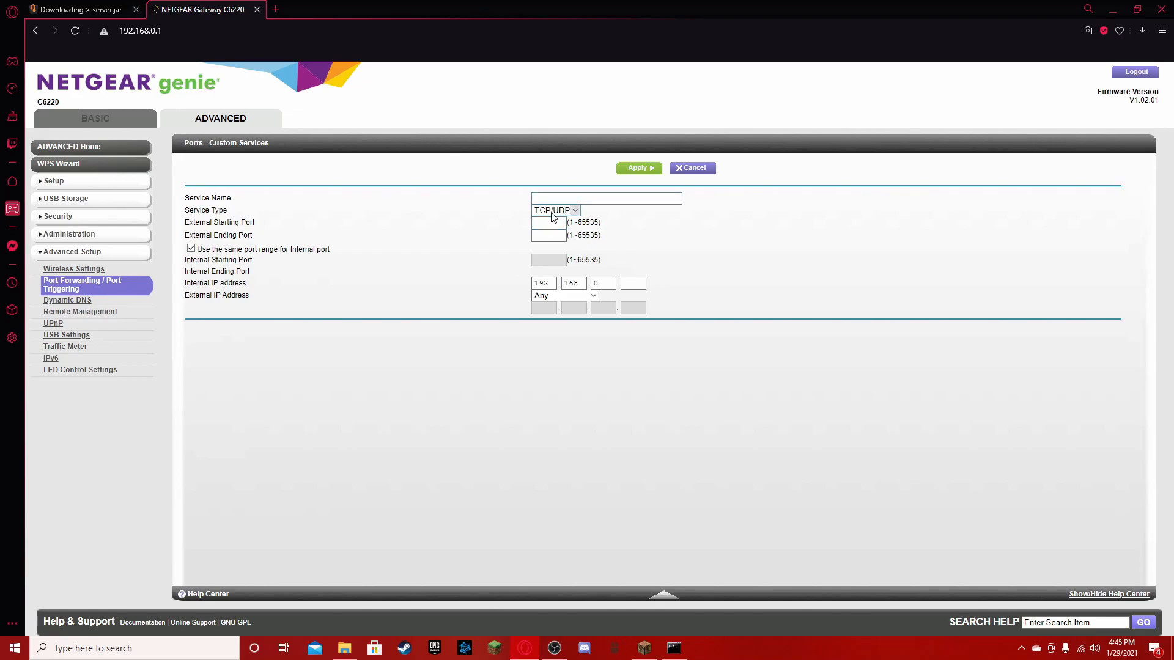
{"action": "left_click", "coordinate": [685, 168]}
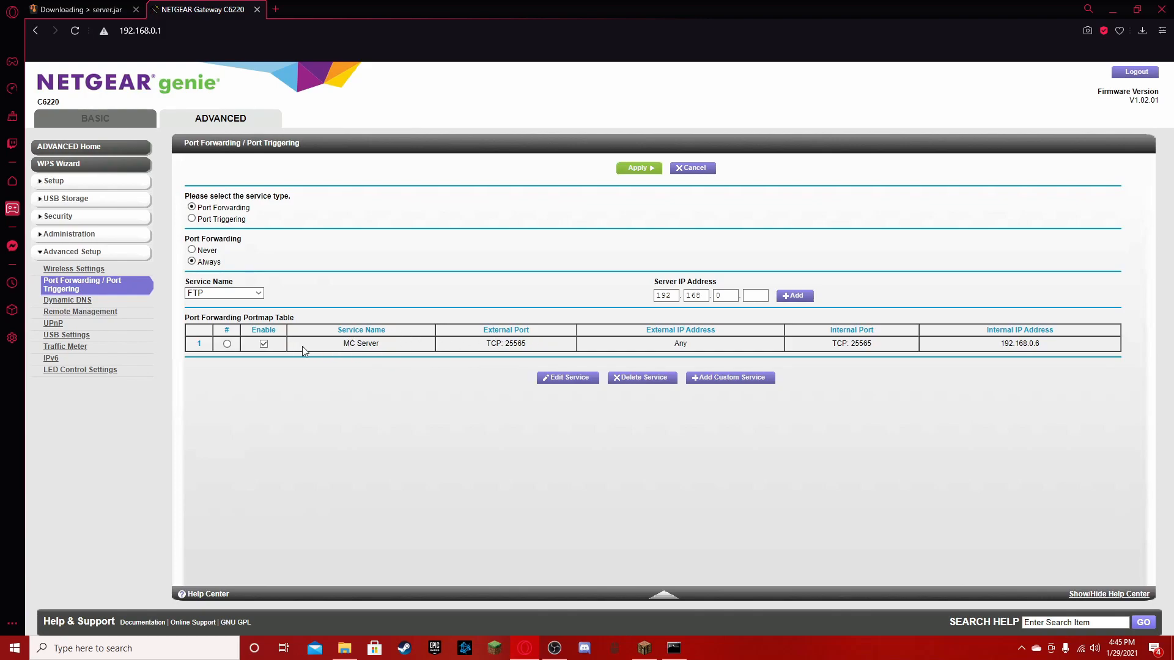
- Edit the MC Server forwarding rule, set its service type to TCP/UDP, and apply the change
{"action": "left_click", "coordinate": [566, 378]}
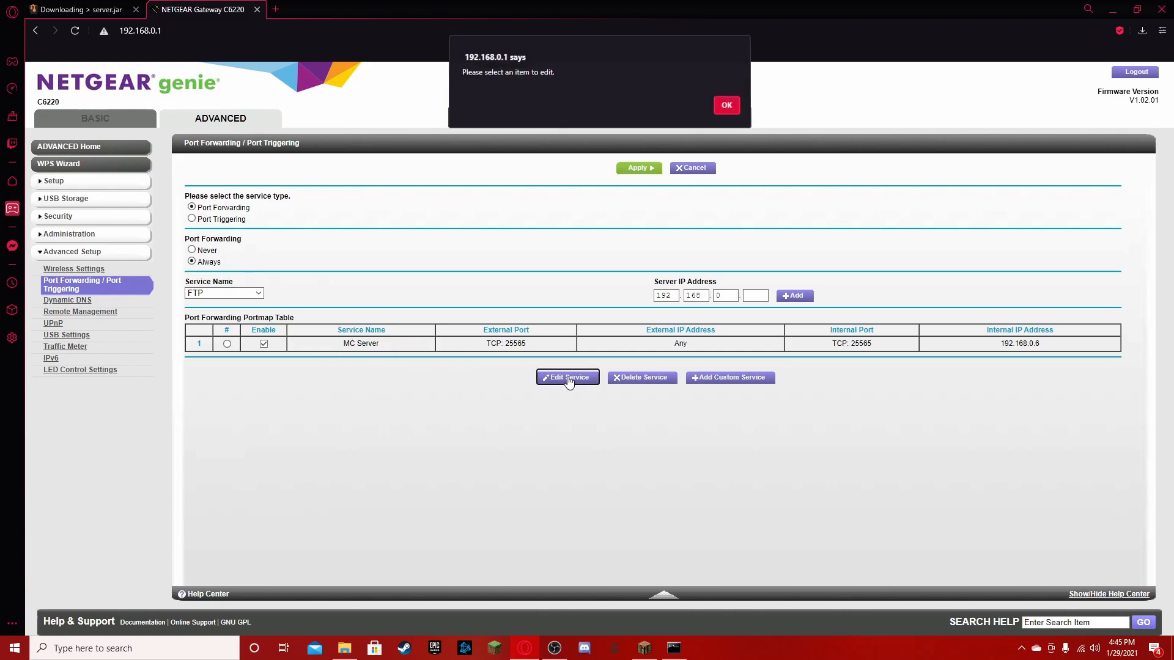
{"action": "left_click", "coordinate": [726, 107]}
{"action": "left_click", "coordinate": [227, 344]}
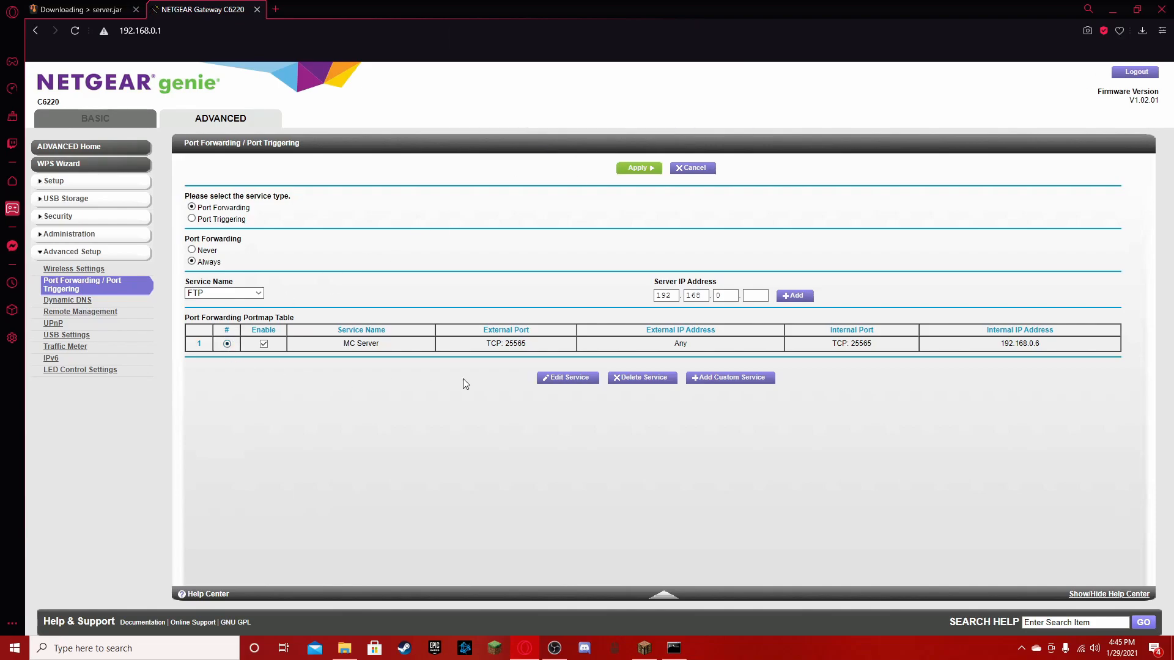
{"action": "left_click", "coordinate": [578, 379]}
{"action": "left_click", "coordinate": [538, 211]}
{"action": "left_click", "coordinate": [552, 222]}
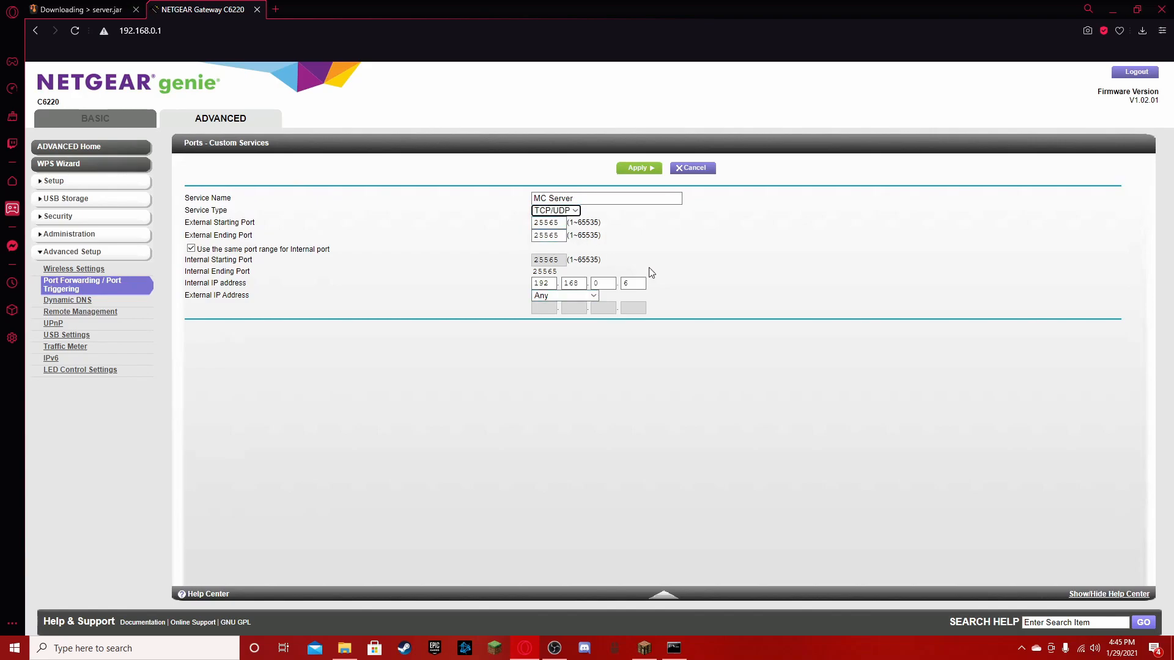
{"action": "left_click", "coordinate": [639, 168]}
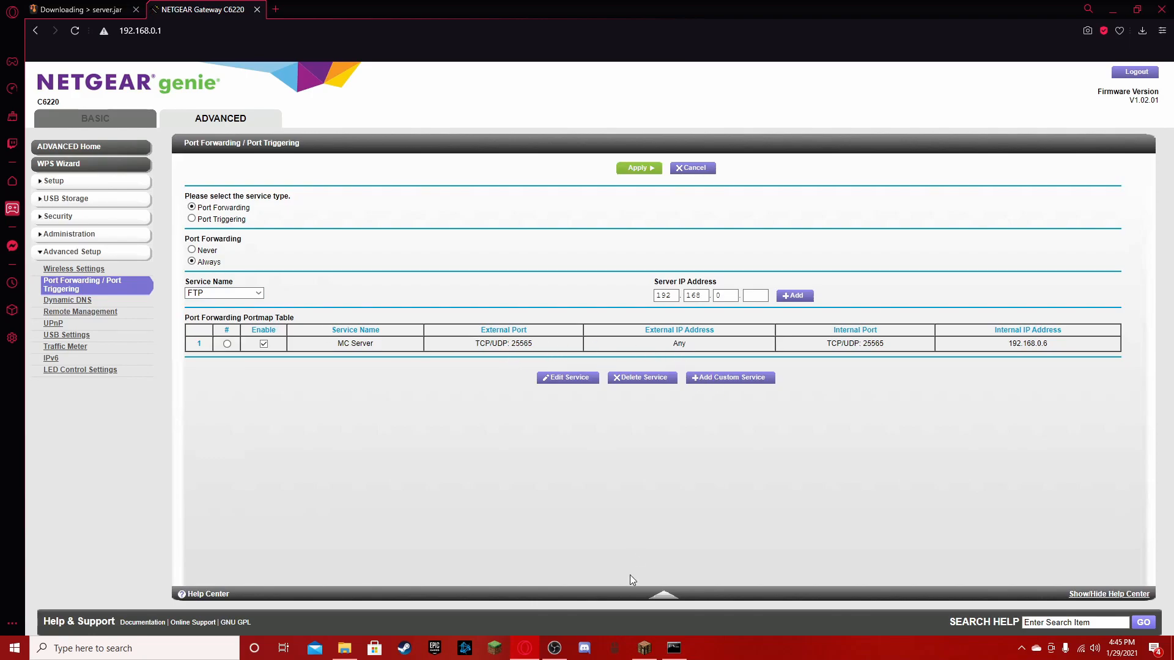
- Close the router page and look up the public IP address in a new browser tab
{"action": "left_click", "coordinate": [257, 10]}
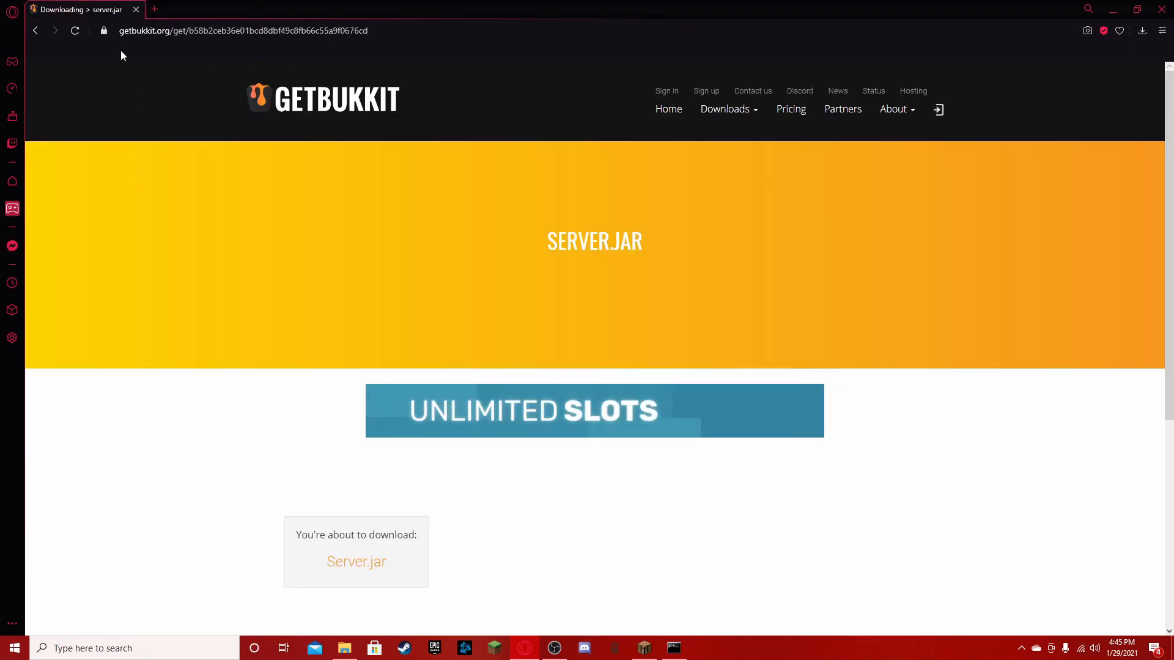
{"action": "left_click", "coordinate": [154, 9]}
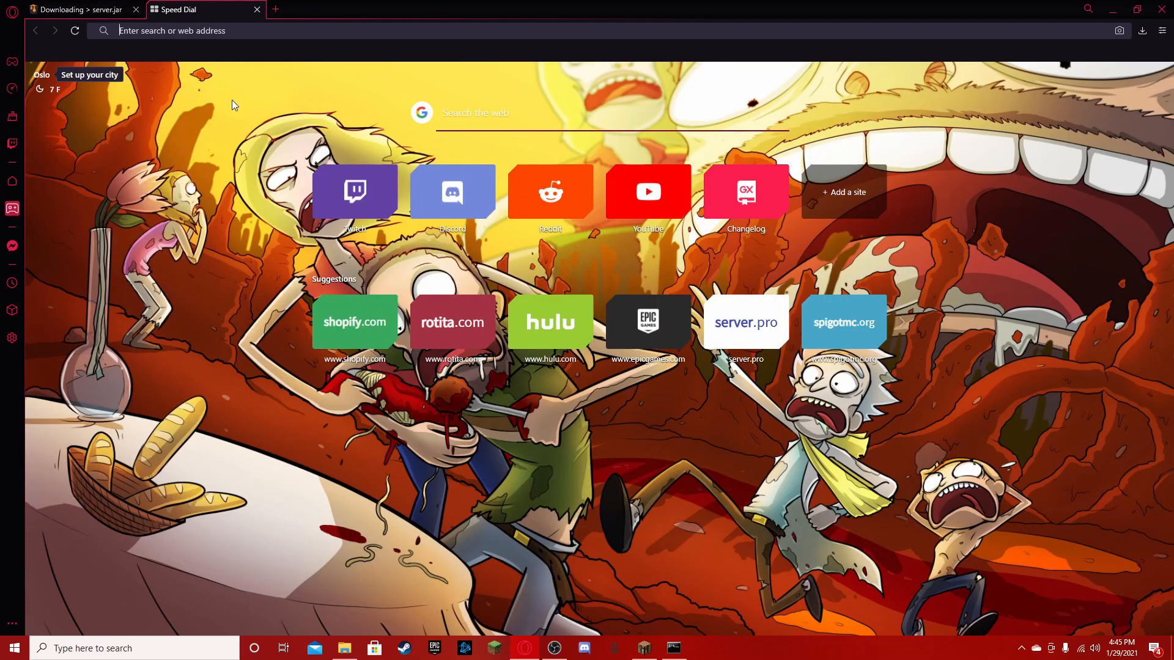
{"action": "left_click", "coordinate": [469, 131]}
{"action": "type", "text": "my i"}
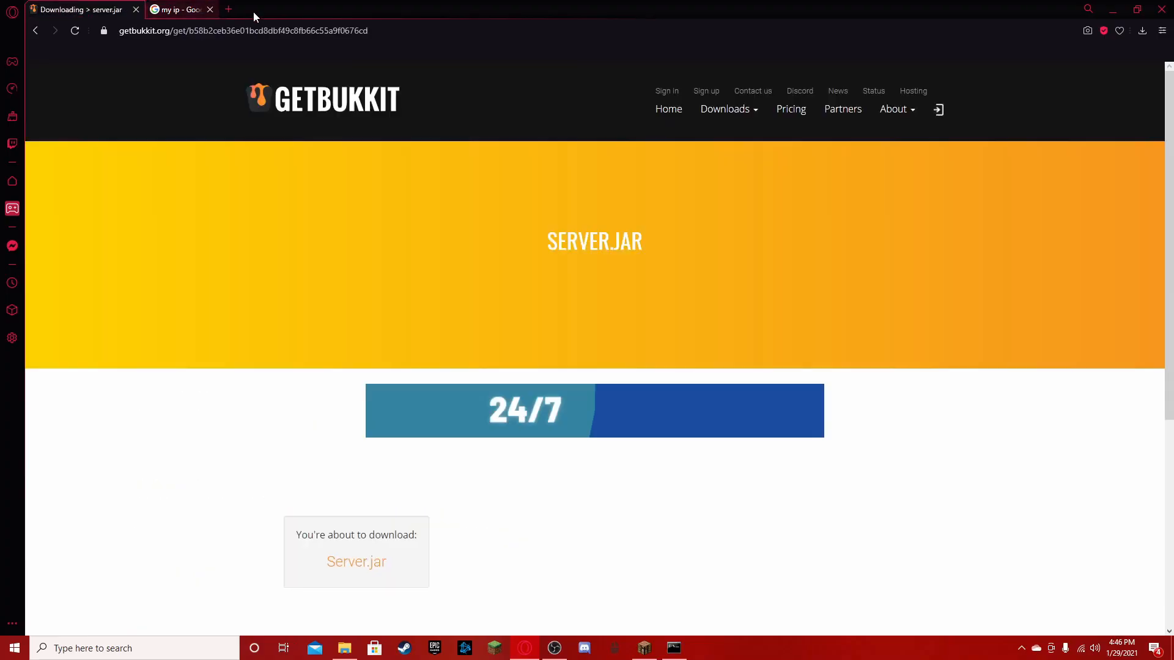
{"action": "left_click", "coordinate": [209, 9]}
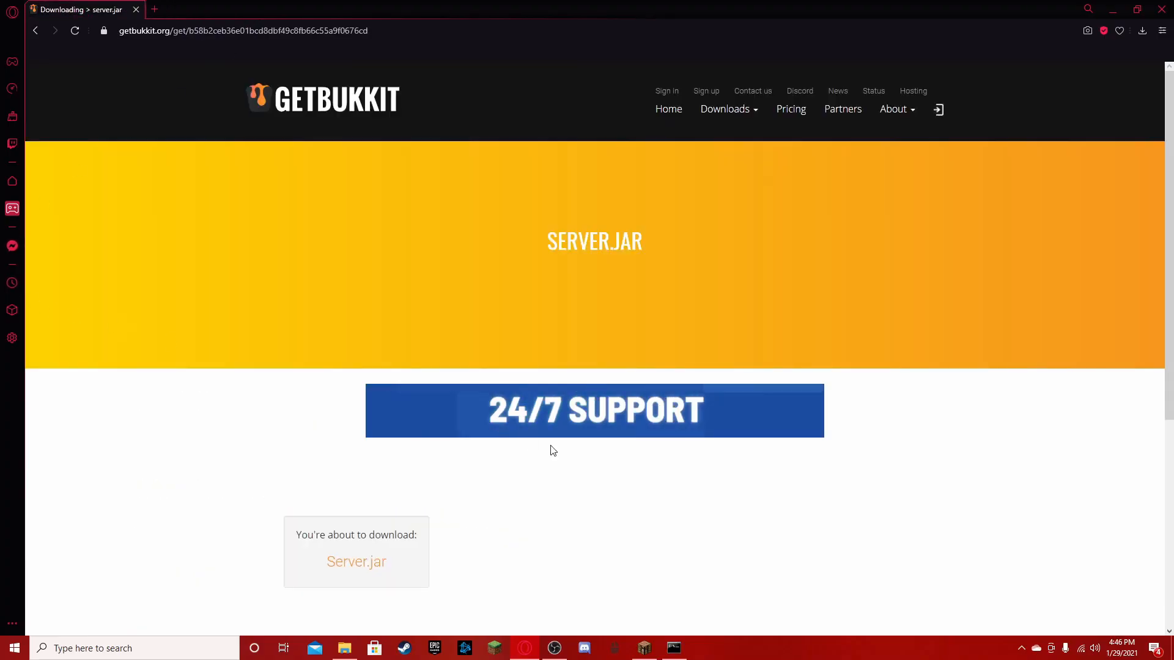
- Close Command Prompt and minimize the browser, keeping the Minecraft 1.8.9 window in front on the desktop
{"action": "left_click", "coordinate": [647, 648]}
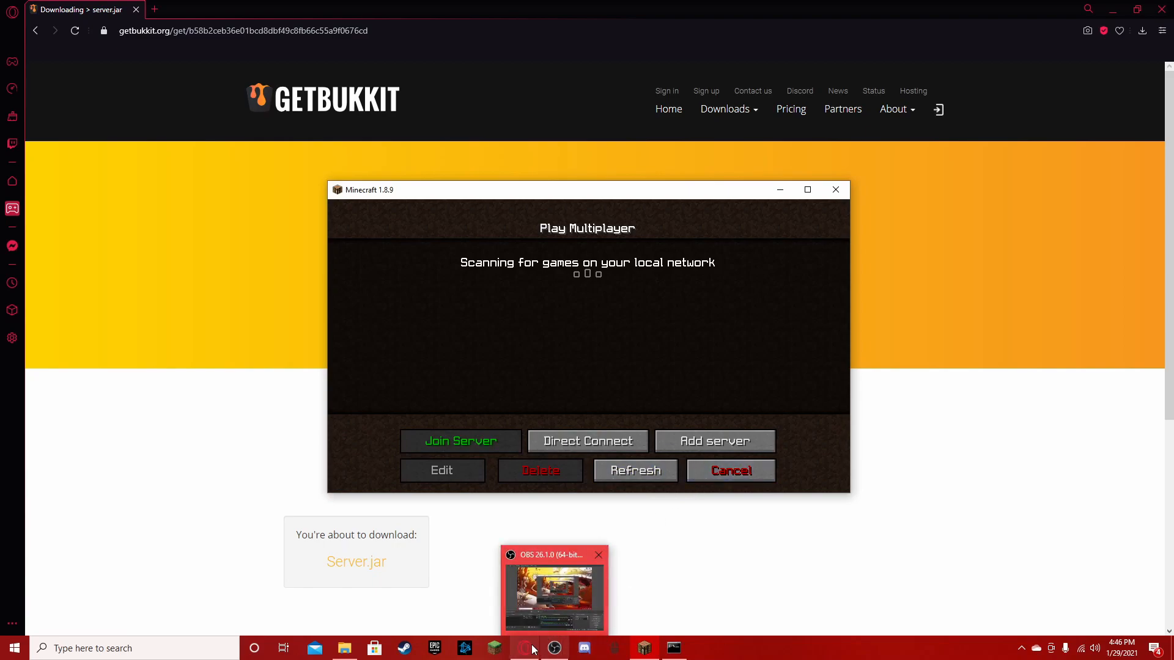
{"action": "mouse_move", "coordinate": [534, 650]}
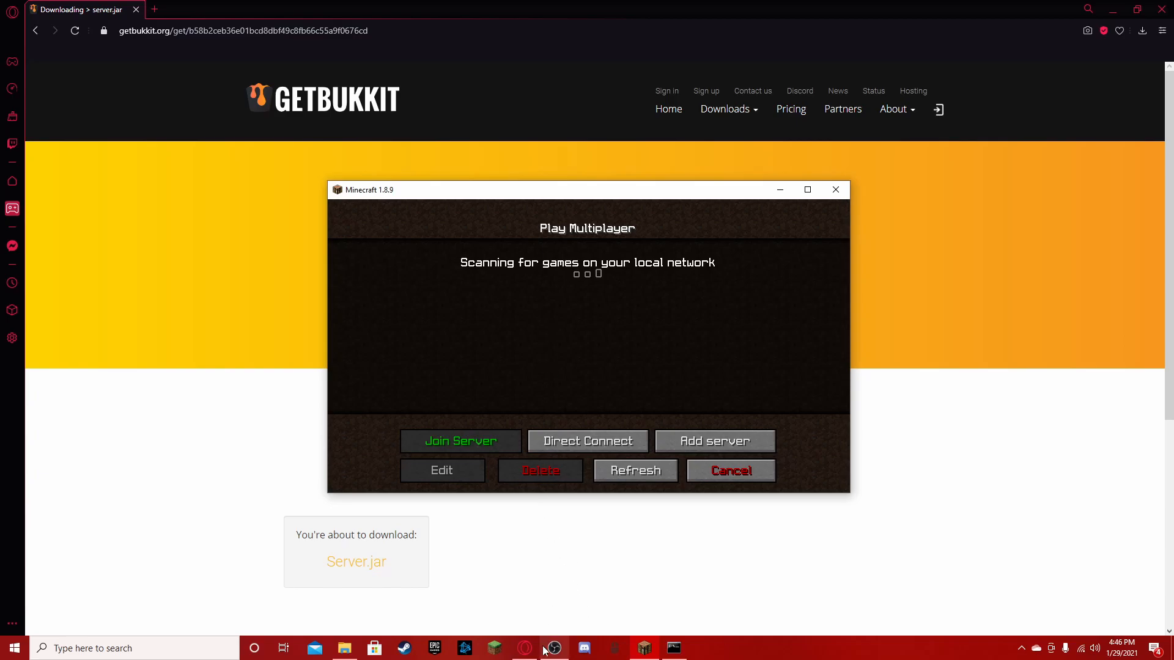
{"action": "left_click", "coordinate": [674, 648]}
{"action": "left_click", "coordinate": [663, 71]}
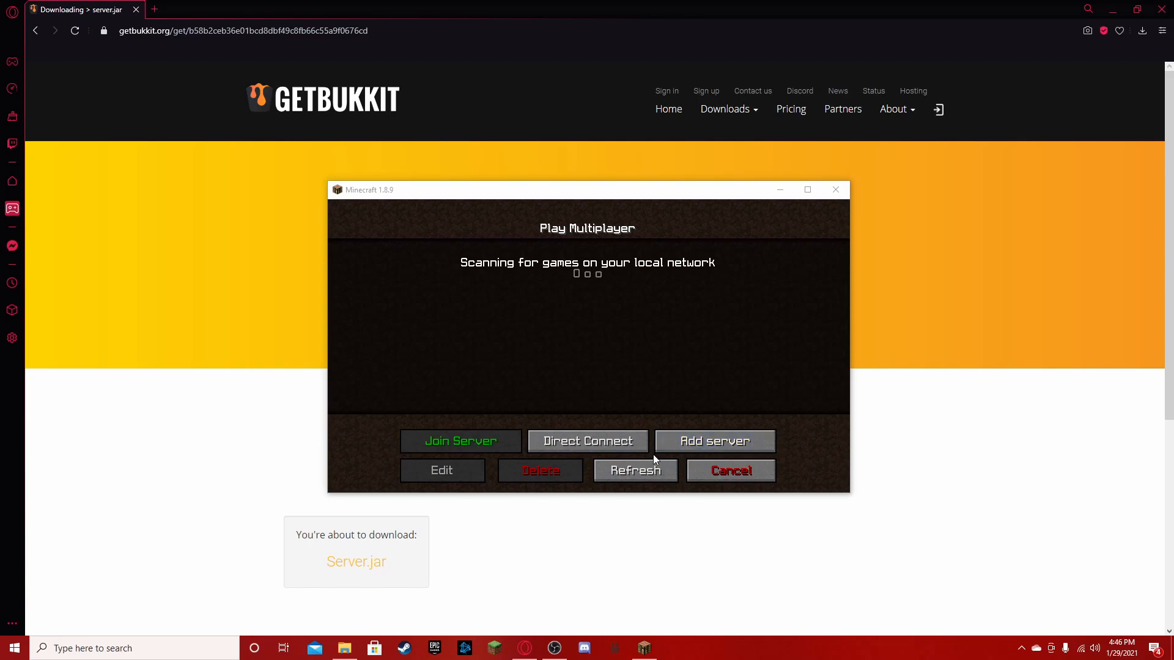
{"action": "left_click", "coordinate": [1117, 5]}
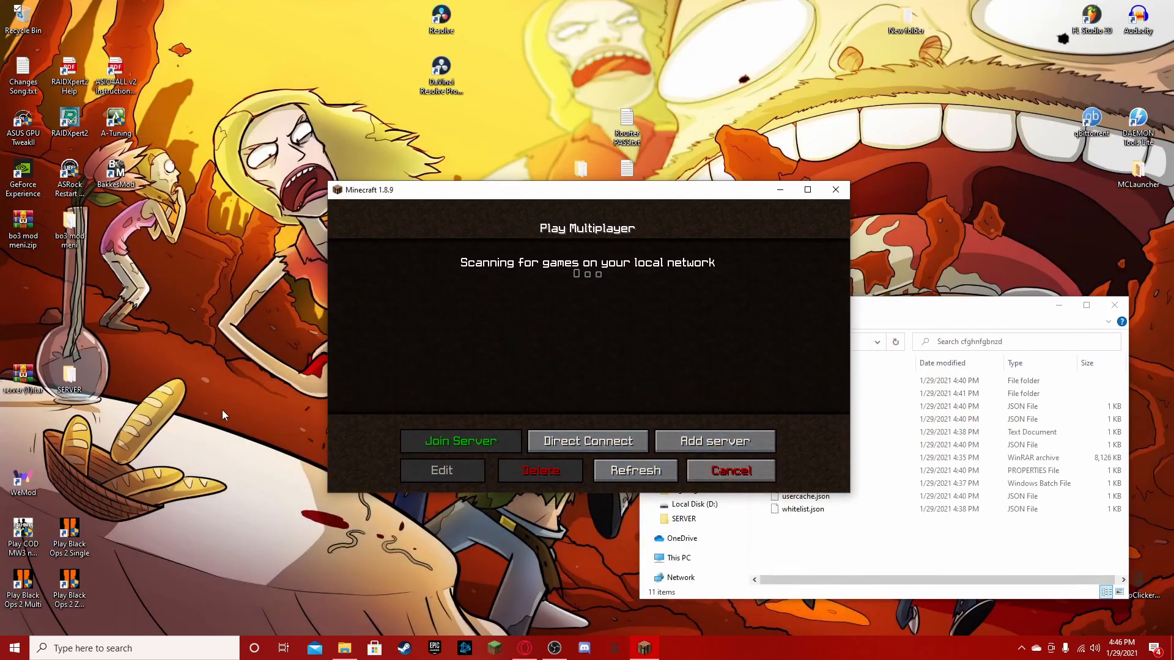
{"action": "left_click_drag", "start_coordinate": [602, 191], "coordinate": [578, 215]}
{"action": "left_click_drag", "start_coordinate": [568, 186], "coordinate": [575, 212]}
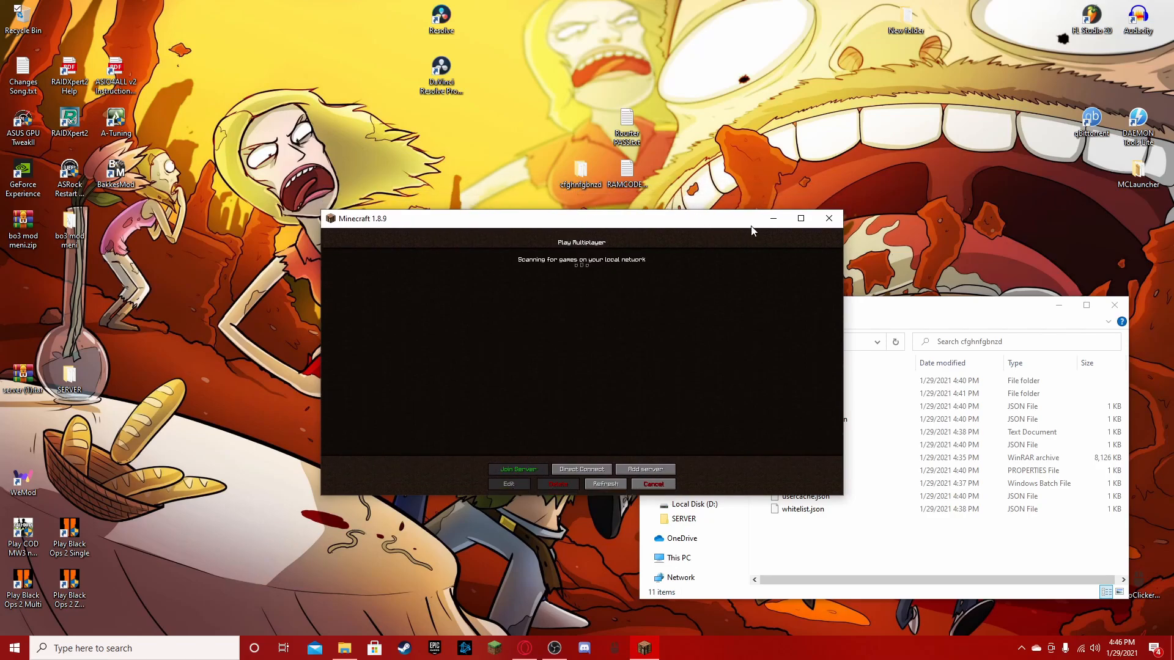
{"action": "left_click_drag", "start_coordinate": [719, 214], "coordinate": [700, 152]}
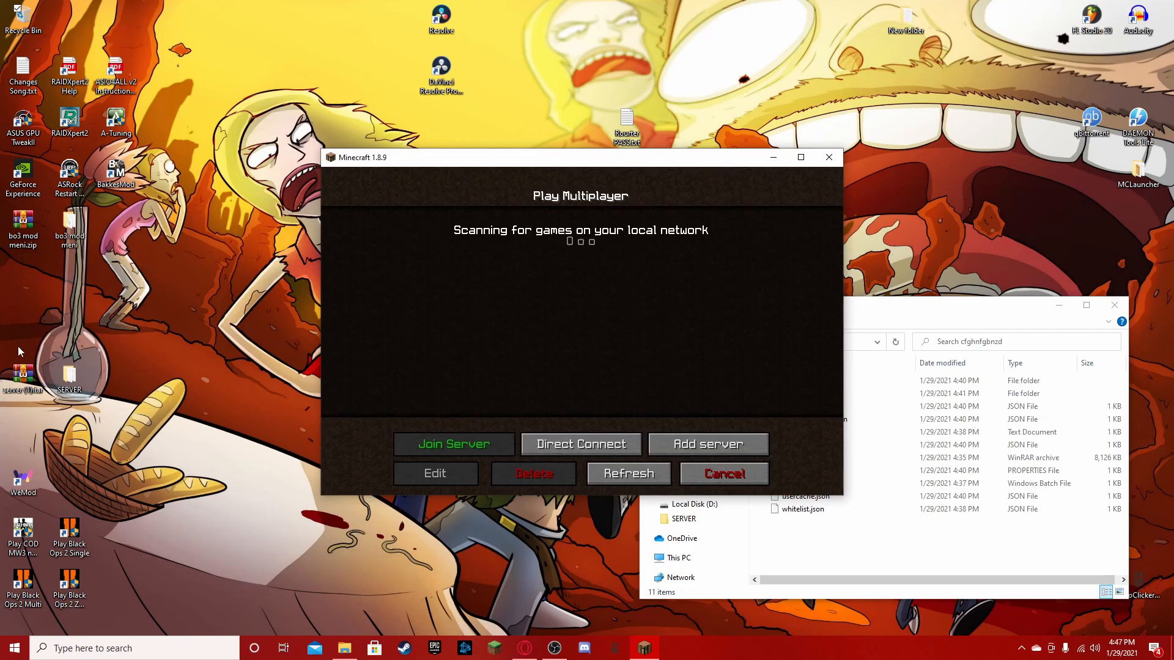
- Close the cfghnfgbnzd folder window and reposition the Minecraft window on the desktop
{"action": "left_click", "coordinate": [883, 557]}
{"action": "left_click_drag", "start_coordinate": [790, 539], "coordinate": [827, 352]}
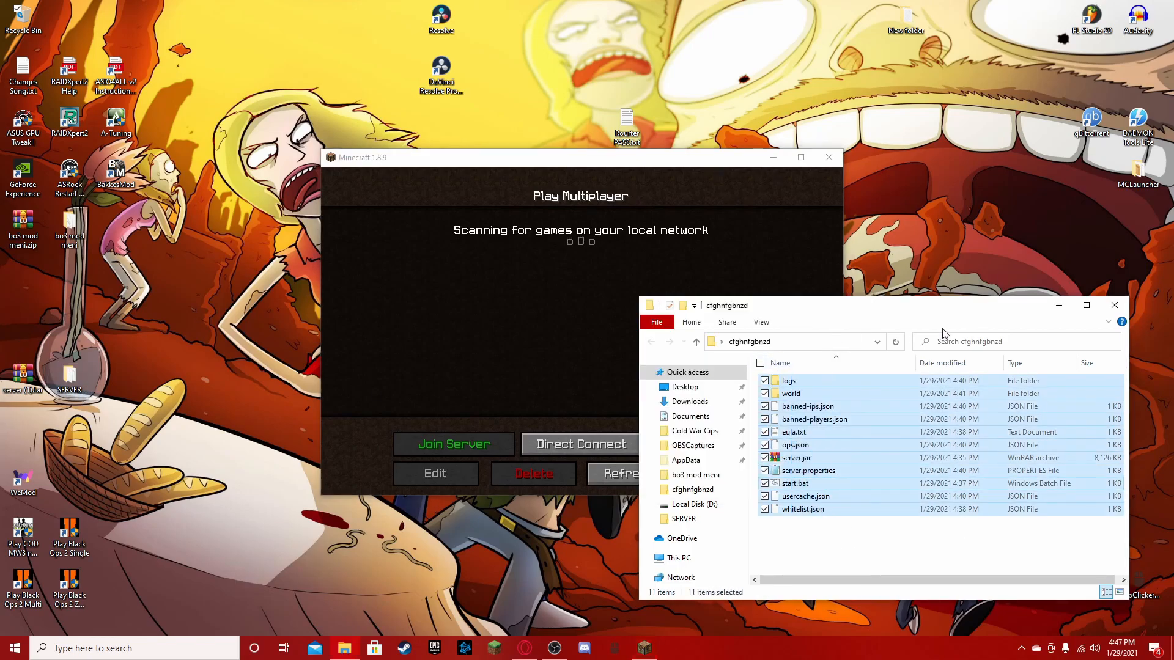
{"action": "left_click", "coordinate": [1087, 305]}
{"action": "left_click", "coordinate": [1130, 7]}
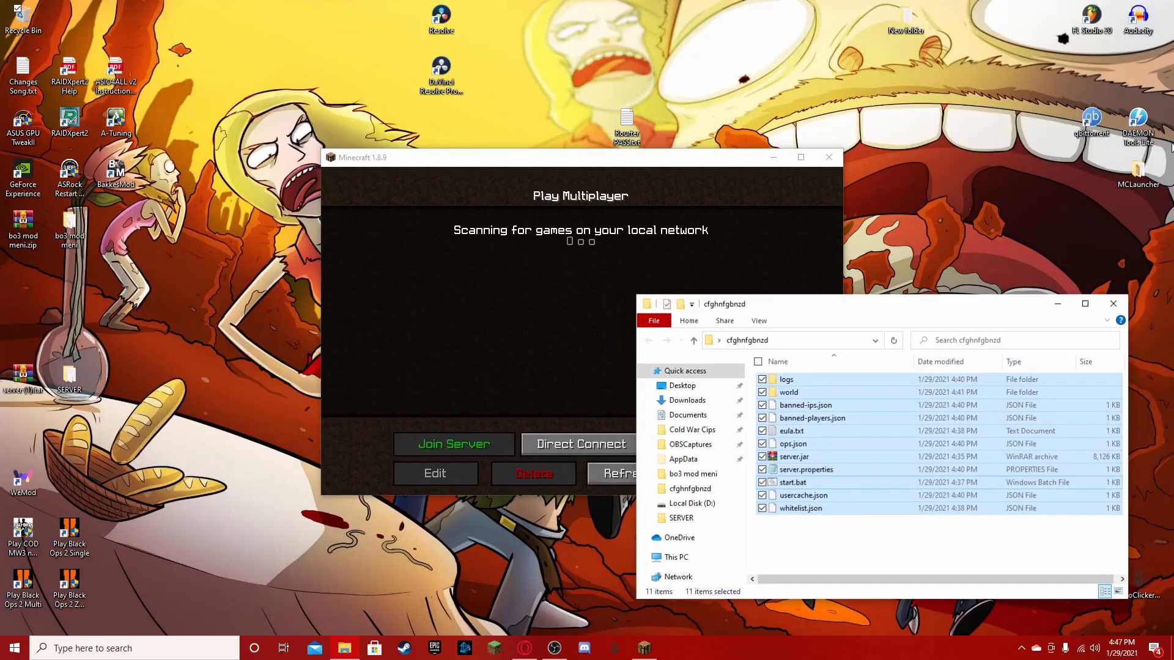
{"action": "left_click", "coordinate": [1118, 304]}
{"action": "left_click_drag", "start_coordinate": [644, 160], "coordinate": [657, 225]}
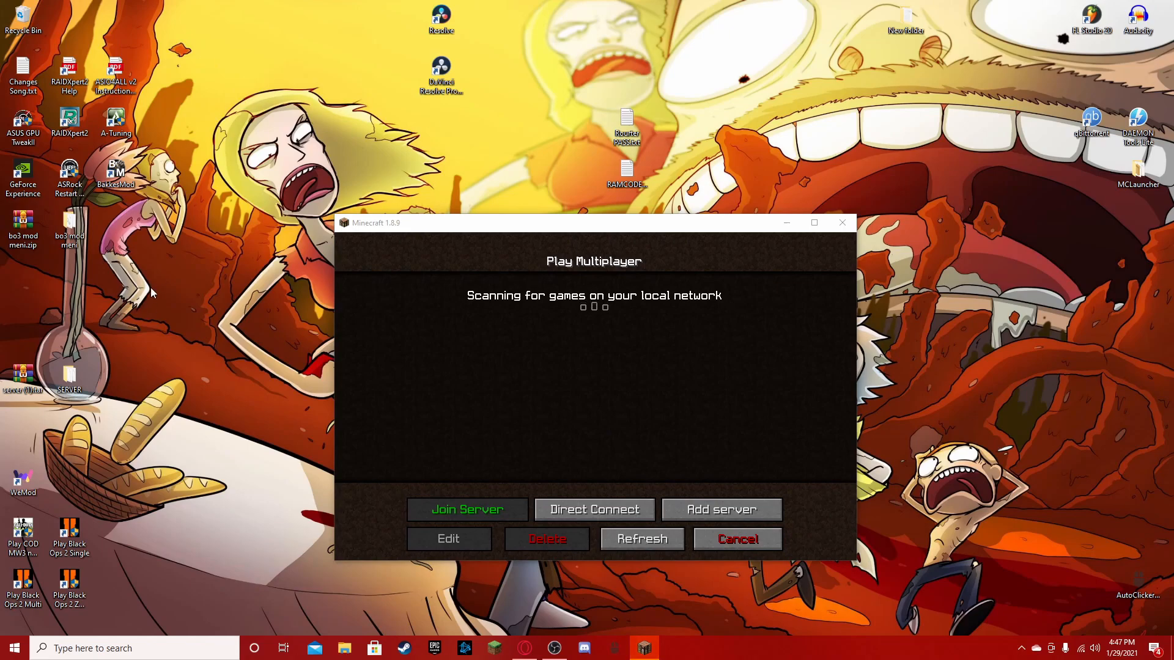
- Open the SERVER folder on the desktop, run startserver.bat, and minimize its console window
{"action": "double_click", "coordinate": [79, 391]}
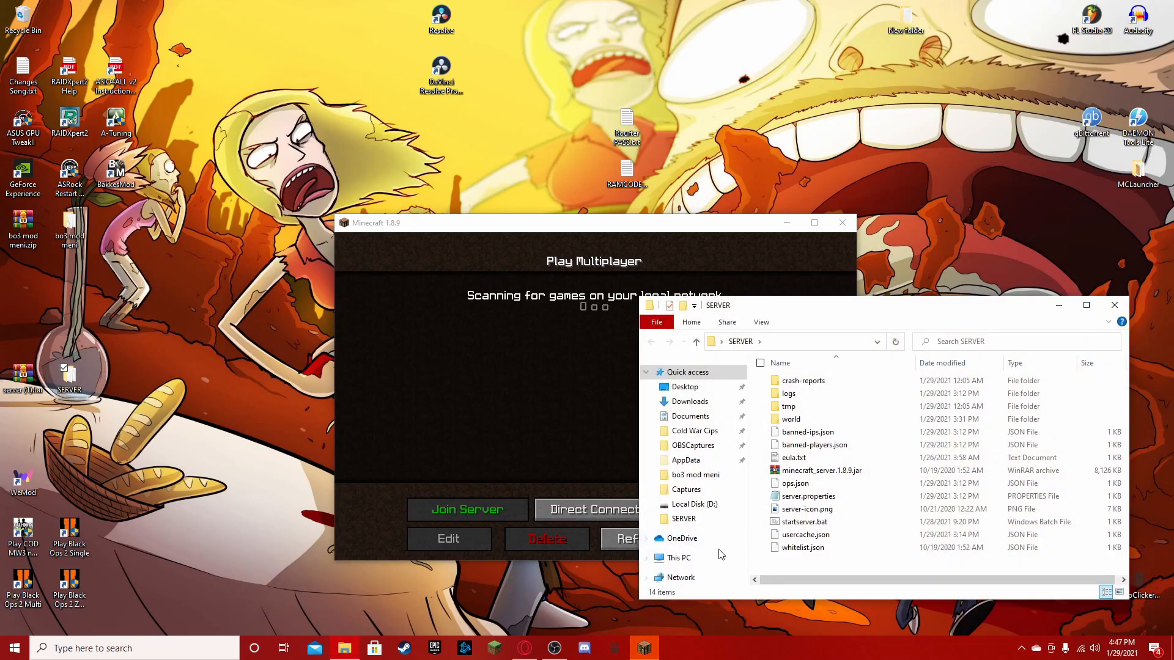
{"action": "double_click", "coordinate": [821, 528]}
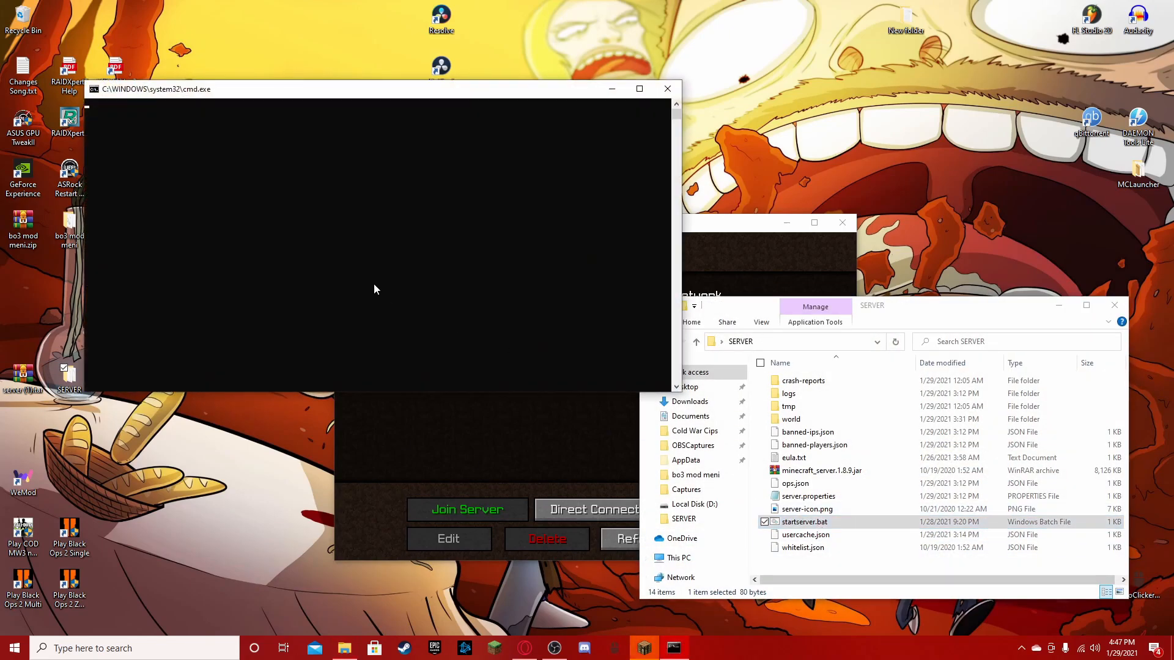
{"action": "left_click", "coordinate": [609, 91]}
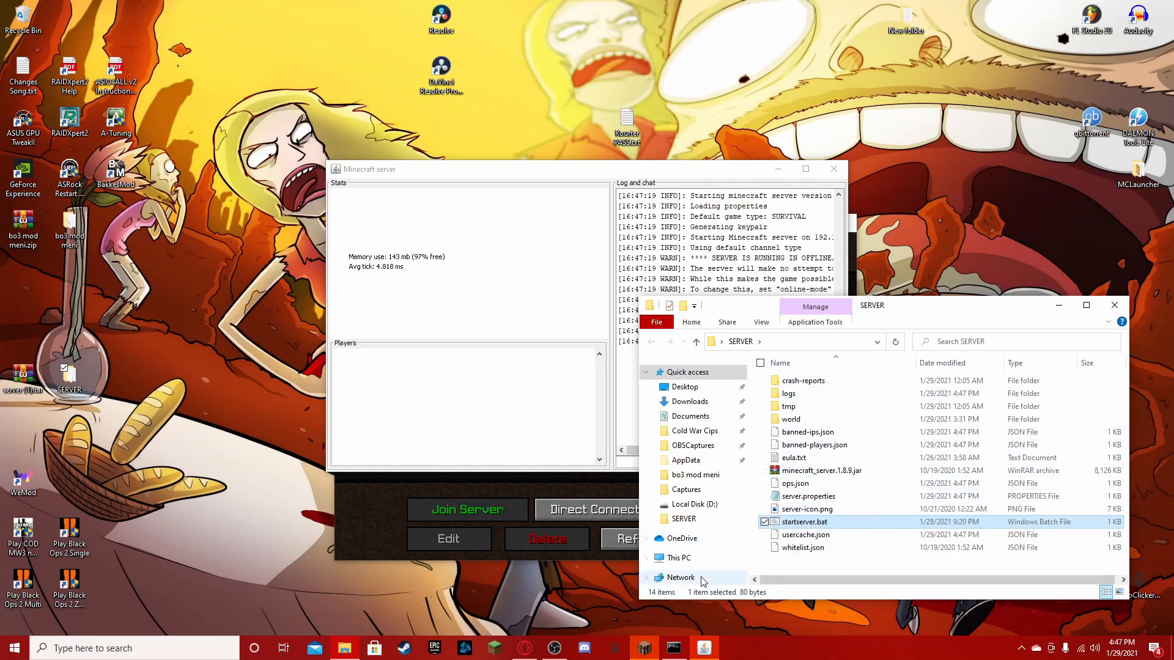
- Try to join localhost in Minecraft through Direct Connect, checking the Minecraft server window during the attempt
{"action": "left_click", "coordinate": [643, 650]}
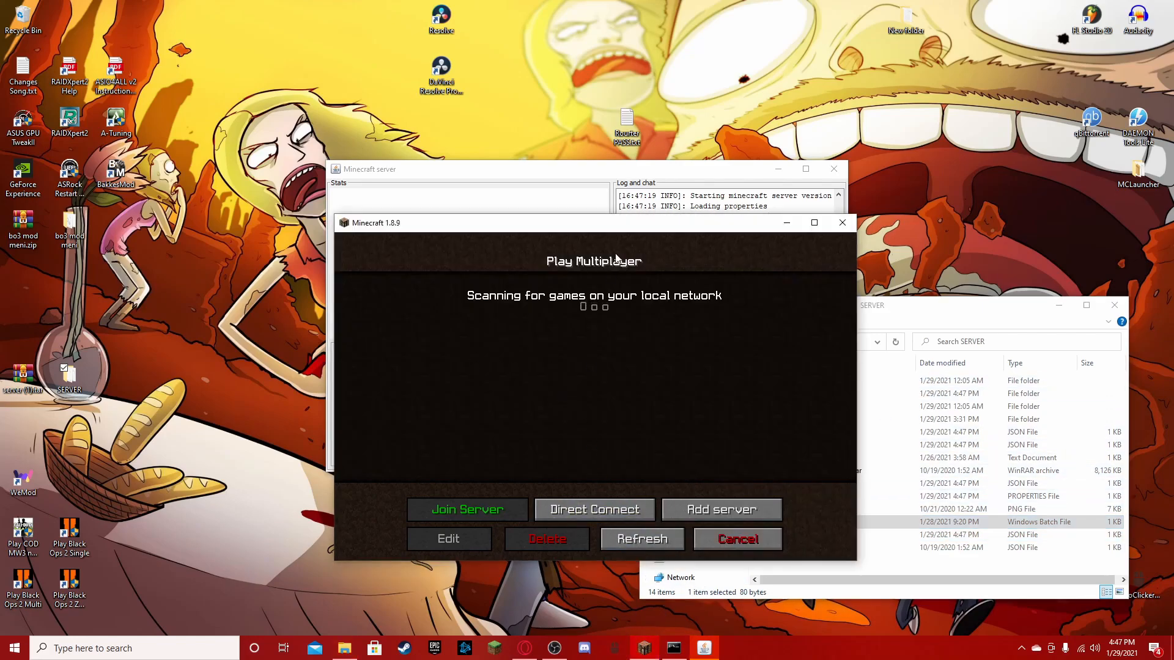
{"action": "left_click", "coordinate": [632, 511]}
{"action": "left_click", "coordinate": [530, 458]}
{"action": "left_click", "coordinate": [660, 175]}
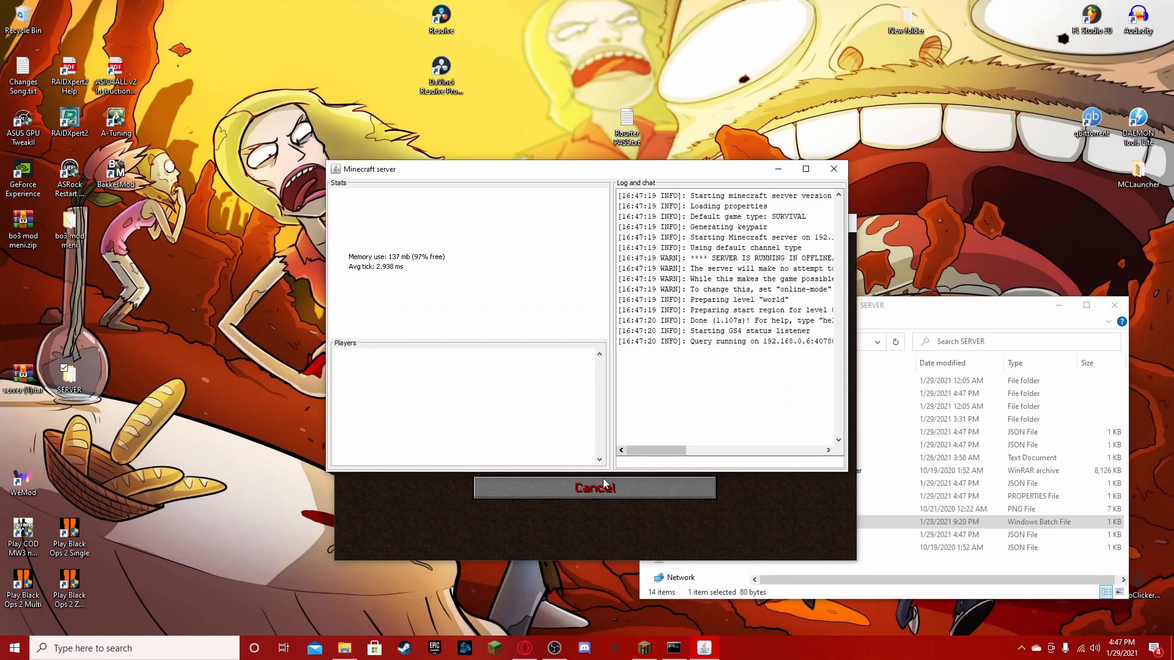
{"action": "left_click", "coordinate": [607, 537]}
{"action": "left_click", "coordinate": [608, 430]}
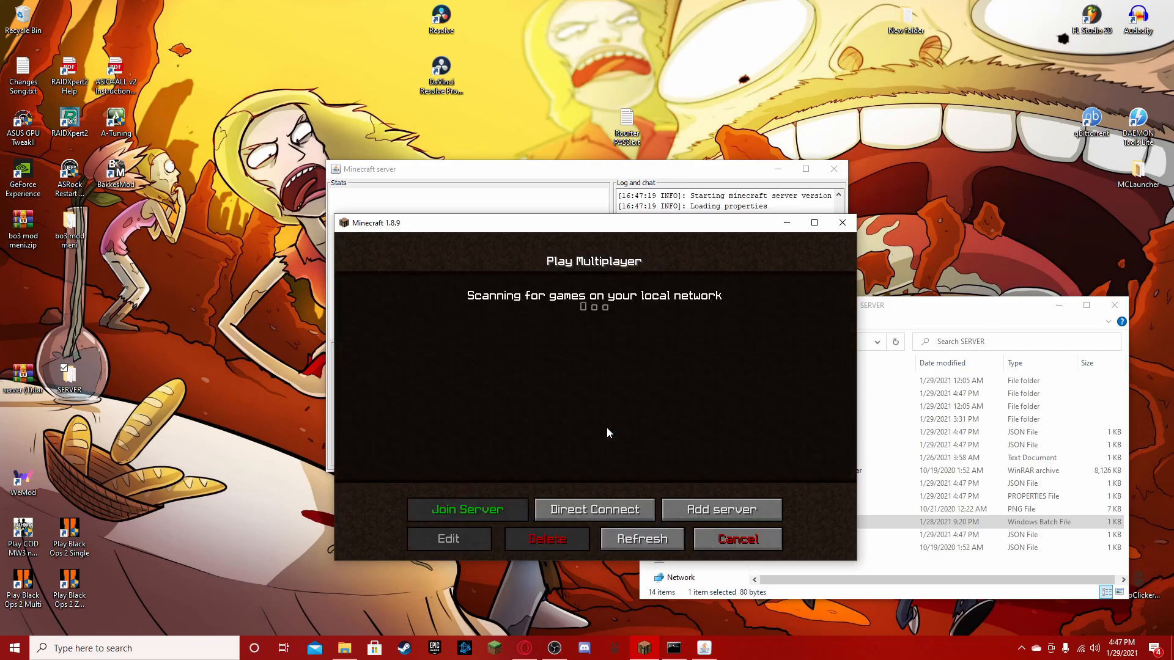
- Check the Minecraft server log and join the server through Direct Connect, replacing localhost with its local 192.168 address
{"action": "left_click", "coordinate": [615, 183]}
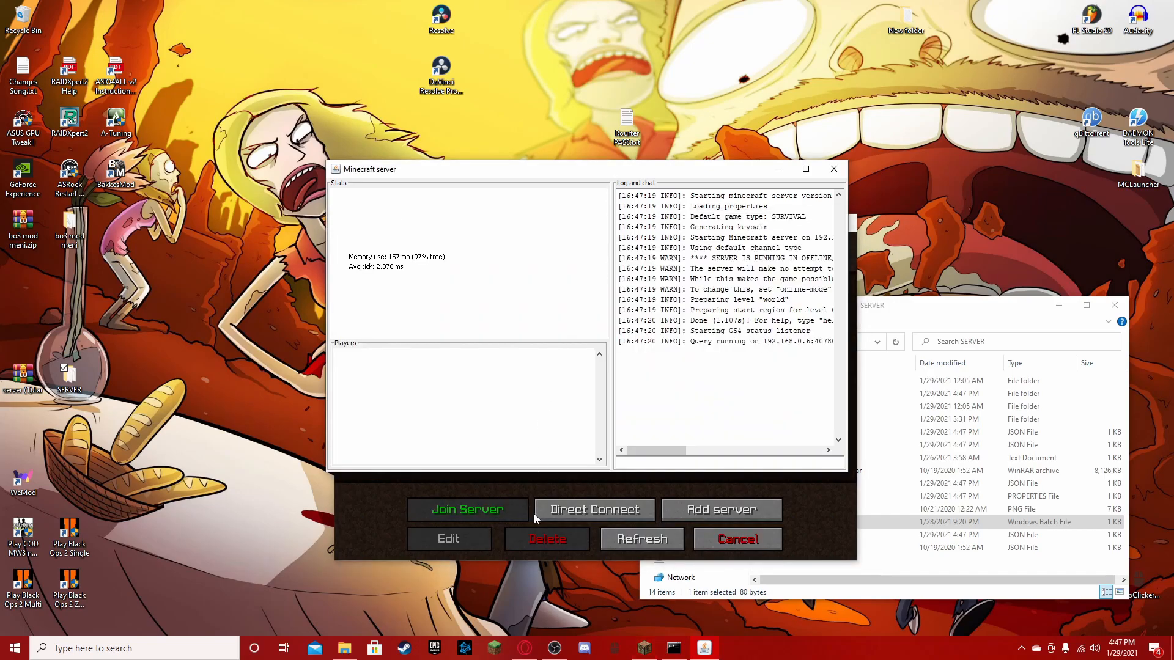
{"action": "left_click", "coordinate": [531, 494]}
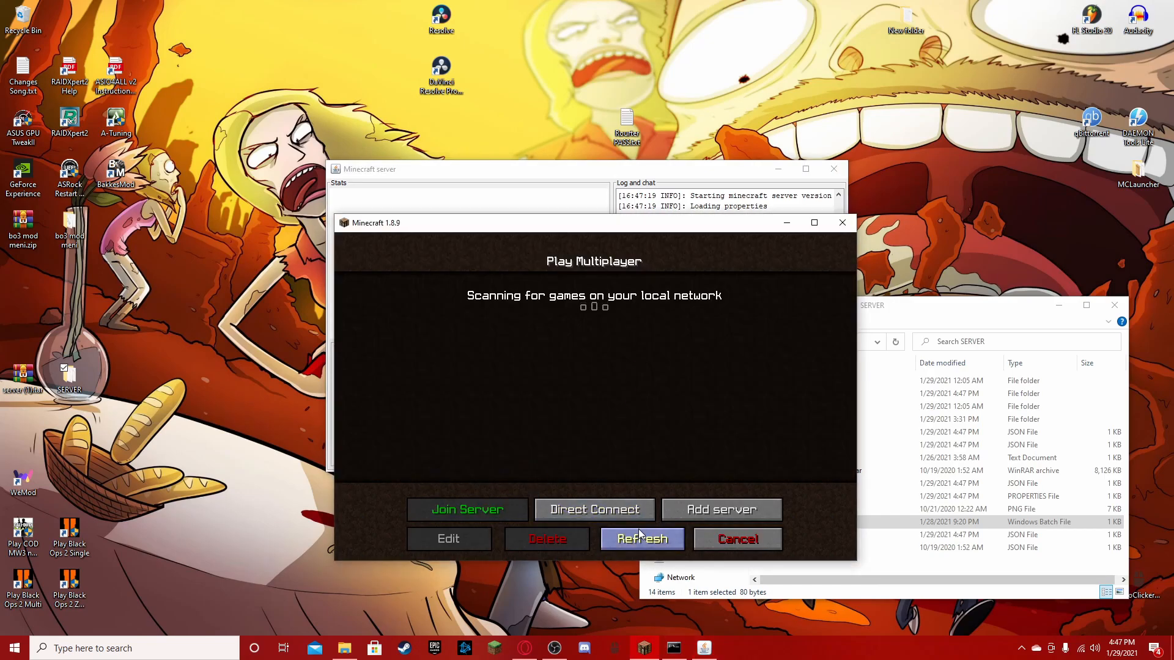
{"action": "left_click", "coordinate": [630, 512]}
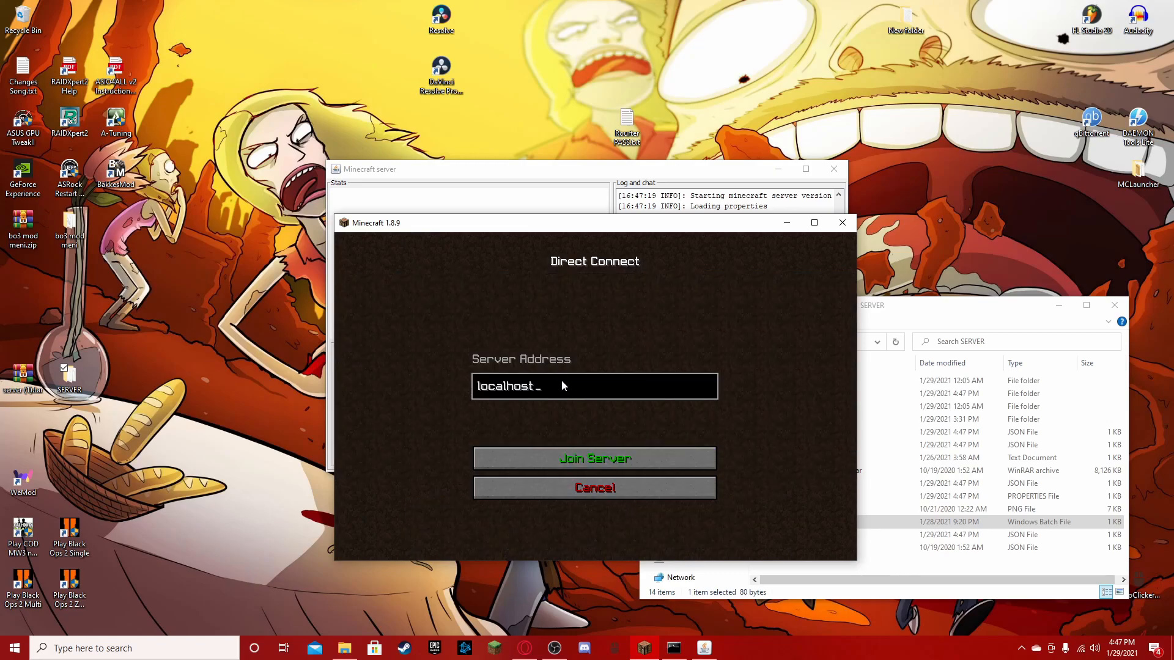
{"action": "key", "text": "BackSpace"}
{"action": "key", "text": "BackSpace"}
{"action": "key", "text": "BackSpace"}
{"action": "key", "text": "BackSpace"}
{"action": "key", "text": "BackSpace"}
{"action": "key", "text": "BackSpace"}
{"action": "key", "text": "BackSpace"}
{"action": "key", "text": "BackSpace"}
{"action": "key", "text": "BackSpace"}
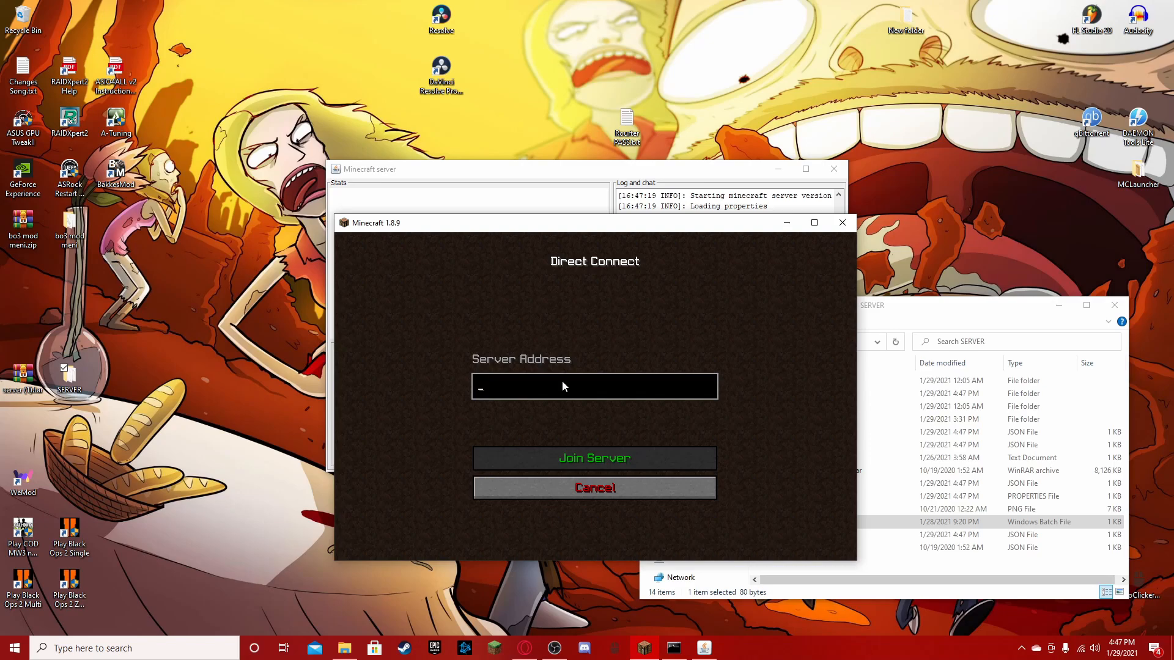
{"action": "type", "text": "192"}
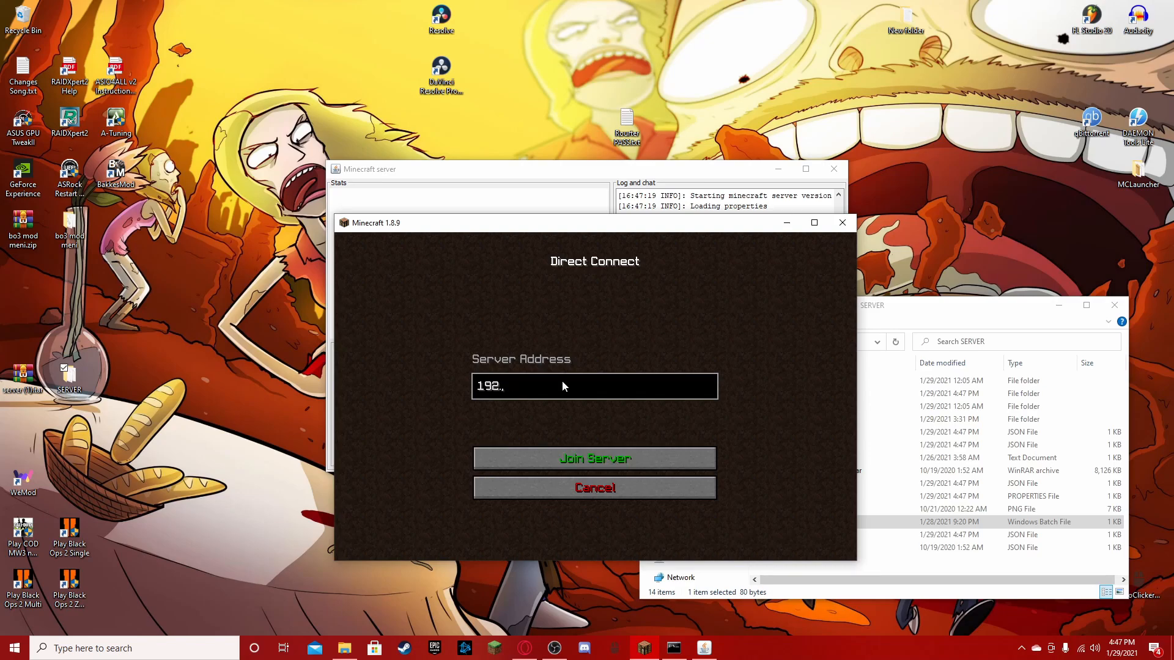
{"action": "type", "text": ".168.0.6"}
{"action": "left_click", "coordinate": [633, 461]}
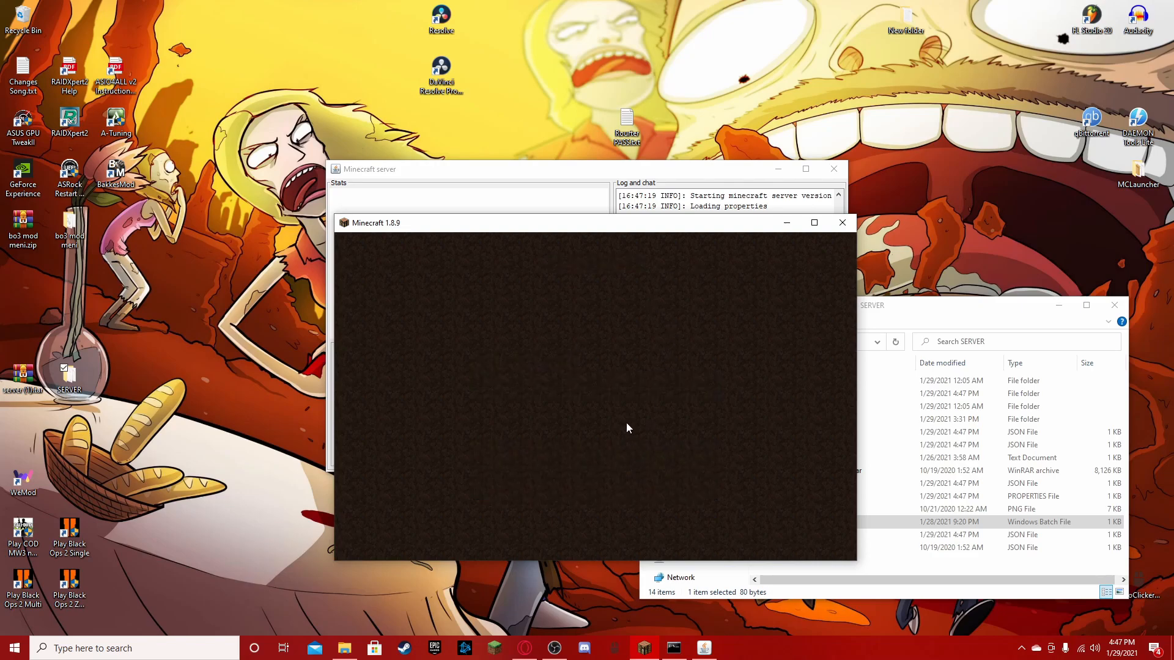
- Walk out of the house onto the lawn with the diamond sword selected and maximize the Minecraft window
{"action": "key", "text": "w"}
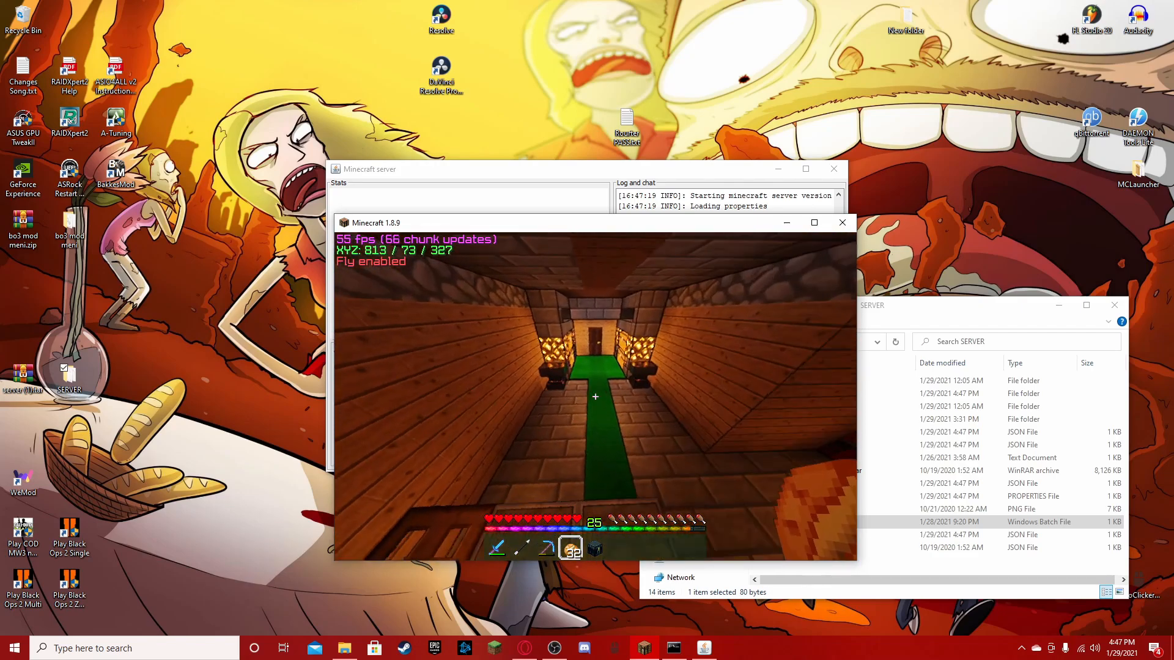
{"action": "scroll", "coordinate": [596, 397], "scroll_direction": "up", "scroll_amount": 2}
{"action": "scroll", "coordinate": [595, 396], "scroll_direction": "up", "scroll_amount": 1}
{"action": "key", "text": "w"}
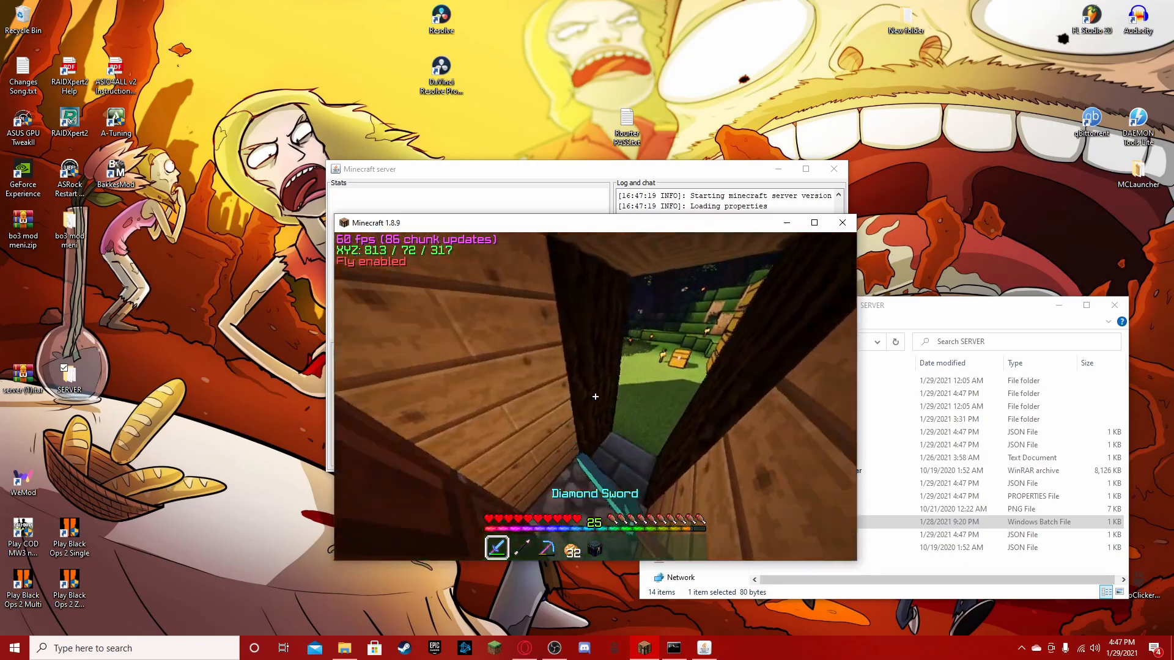
{"action": "key", "text": "w"}
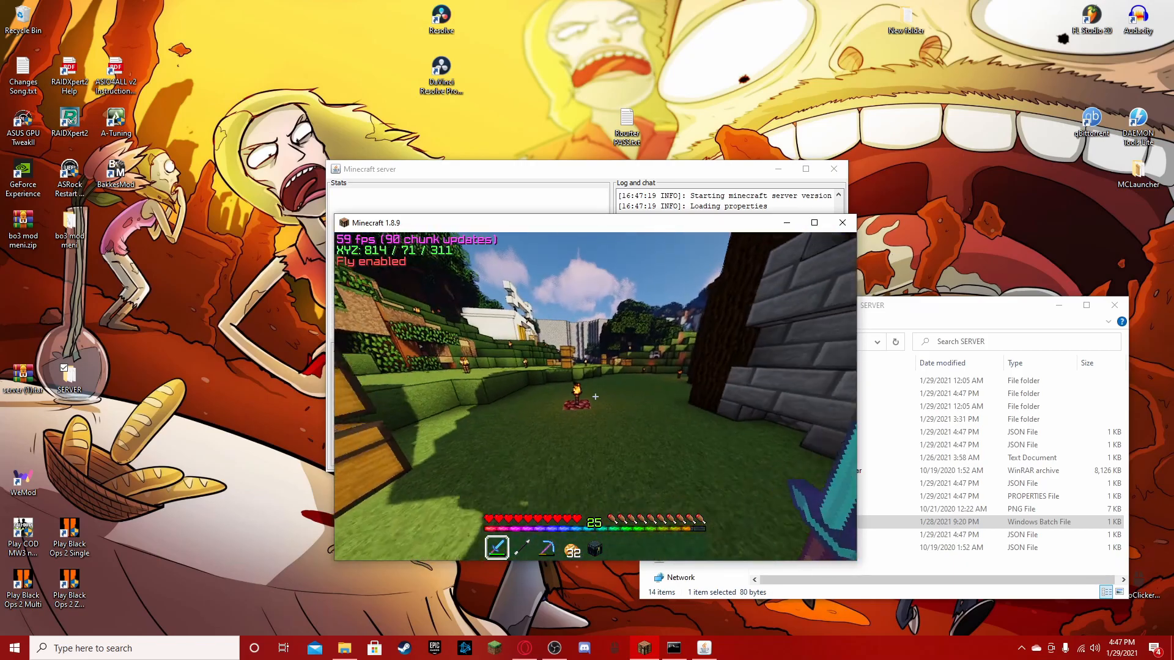
{"action": "scroll", "coordinate": [596, 397], "scroll_direction": "down", "scroll_amount": 4}
{"action": "key", "text": "e"}
{"action": "left_click", "coordinate": [814, 223]}
{"action": "key", "text": "e"}
- Enter the wooden room with the purple portal and descend the narrow staircase to the lower room
{"action": "key", "text": "w"}
{"action": "scroll", "coordinate": [587, 331], "scroll_direction": "up", "scroll_amount": 3}
{"action": "key", "text": "w"}
{"action": "right_click", "coordinate": [587, 325]}
{"action": "right_click", "coordinate": [587, 324]}
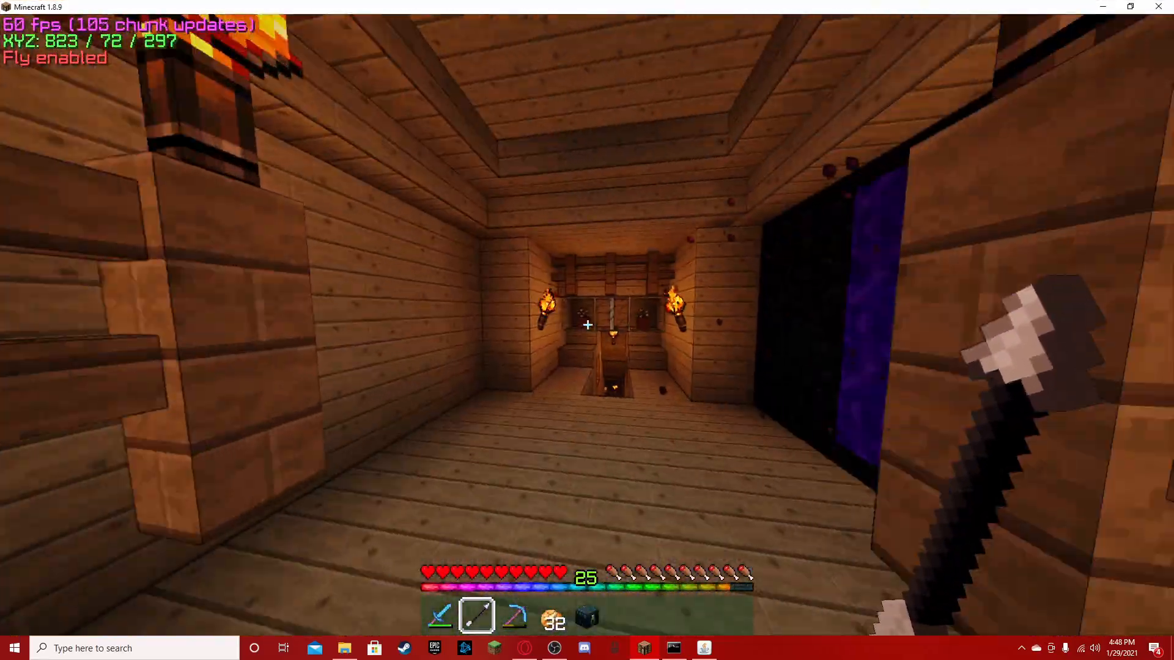
{"action": "key", "text": "w"}
{"action": "scroll", "coordinate": [587, 330], "scroll_direction": "up", "scroll_amount": 1}
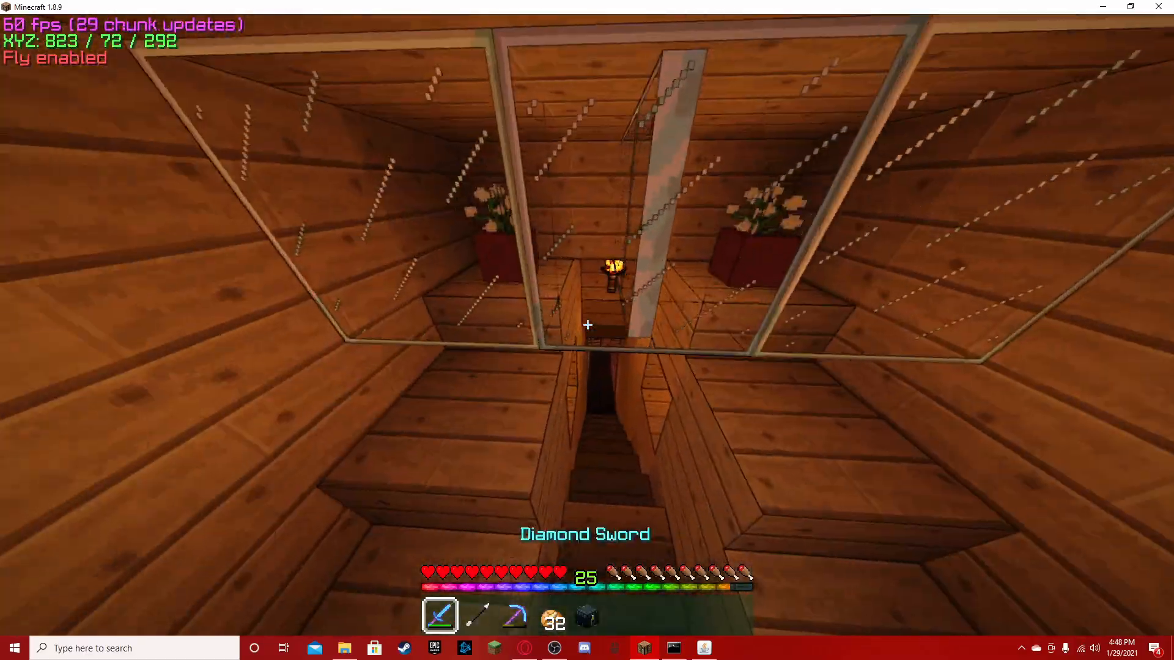
{"action": "key", "text": "w"}
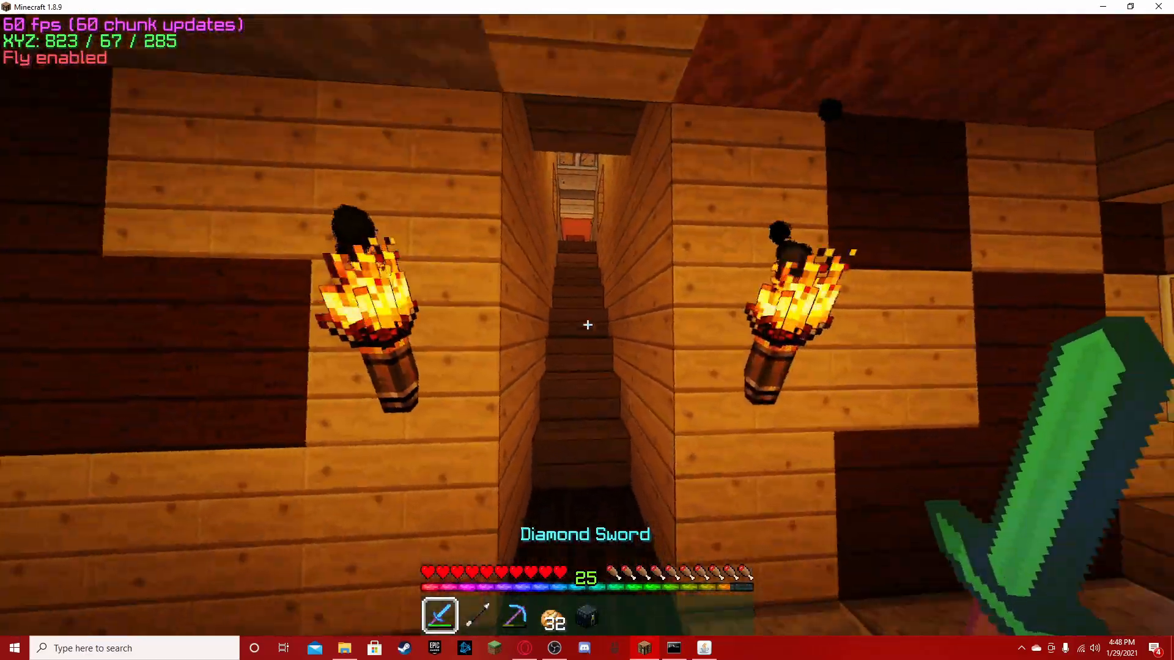
- Climb back upstairs, leave the room, and cross the lawn to the torch-lit opening in the hillside beyond the trees
{"action": "key", "text": "w"}
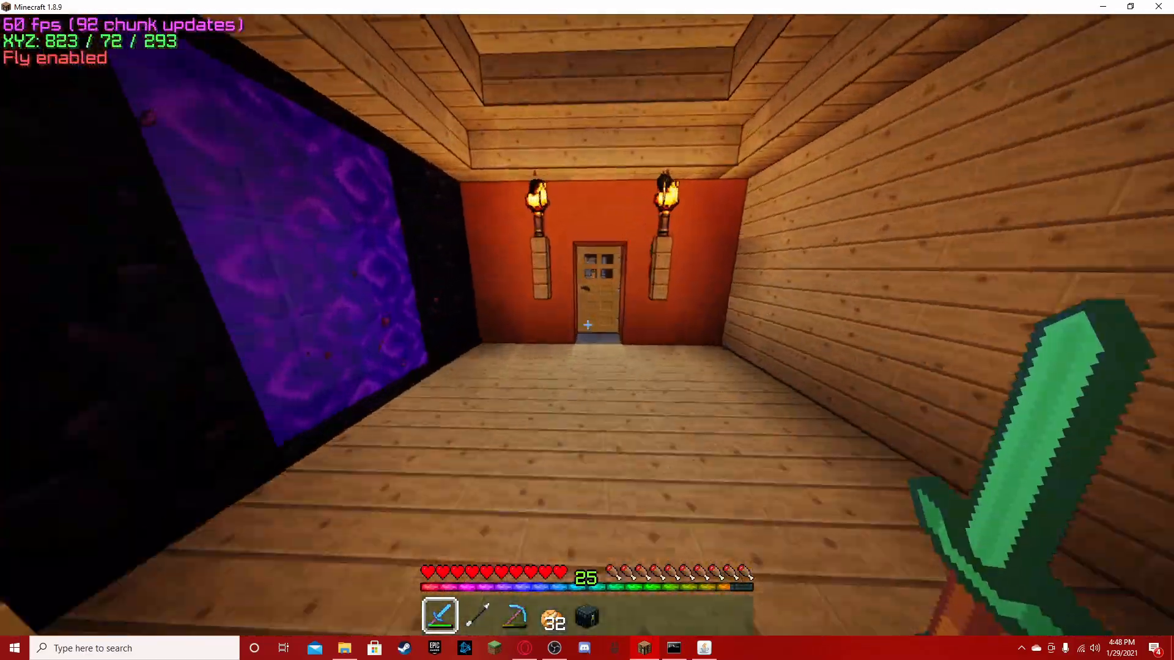
{"action": "right_click", "coordinate": [587, 325]}
{"action": "key", "text": "w"}
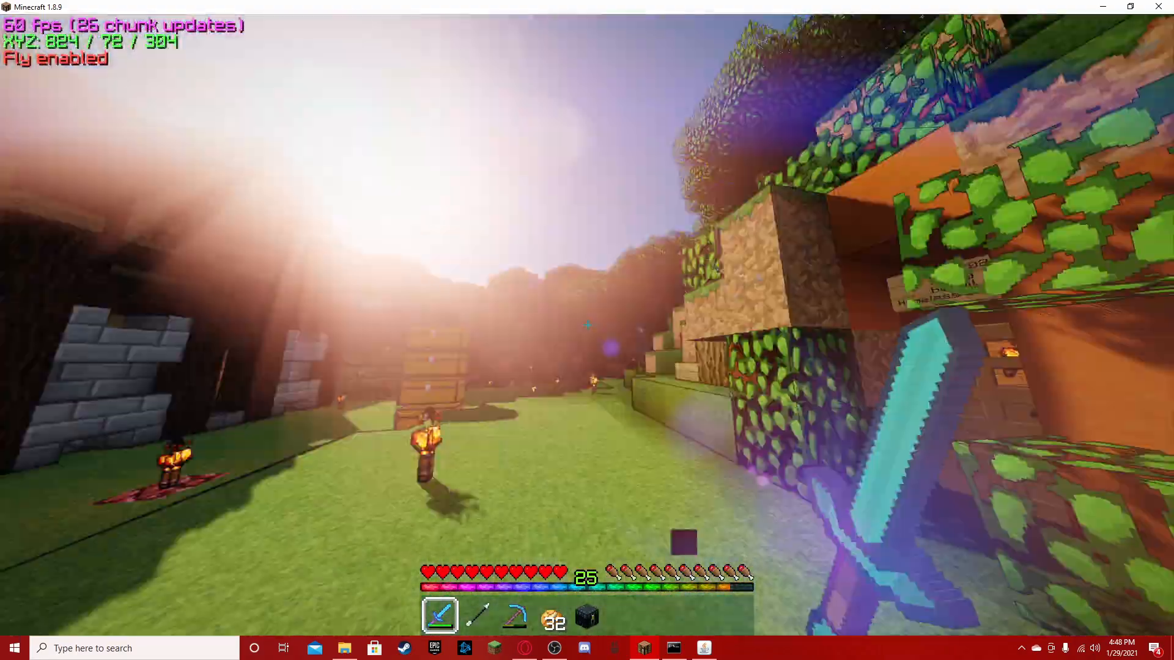
{"action": "key", "text": "w"}
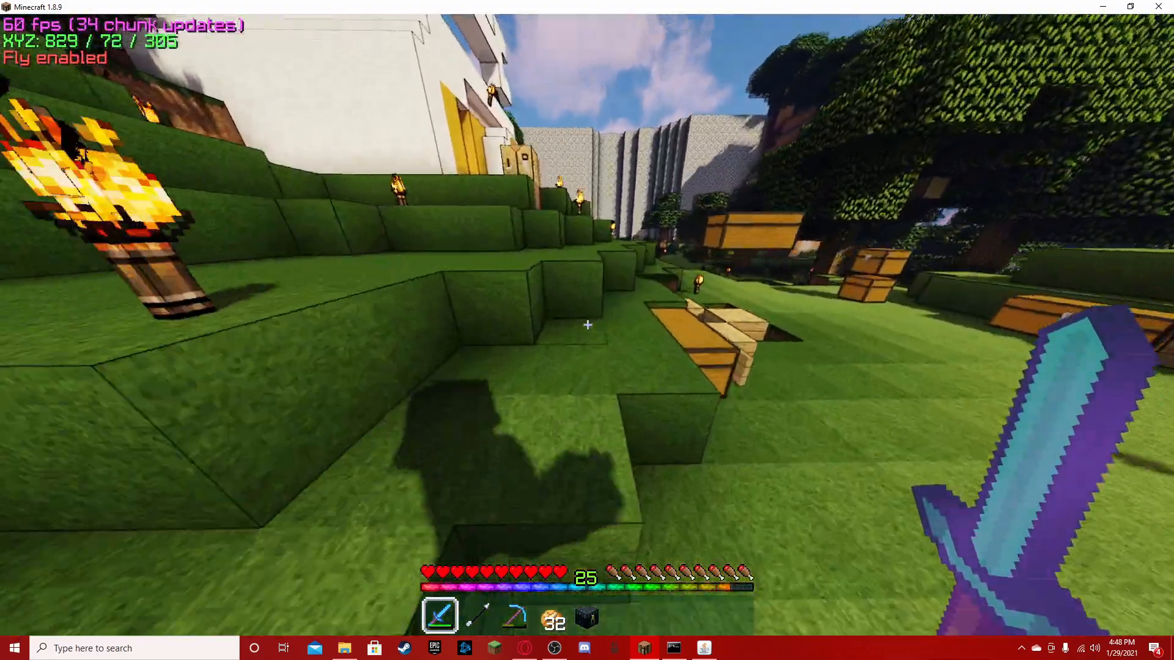
{"action": "key", "text": "4"}
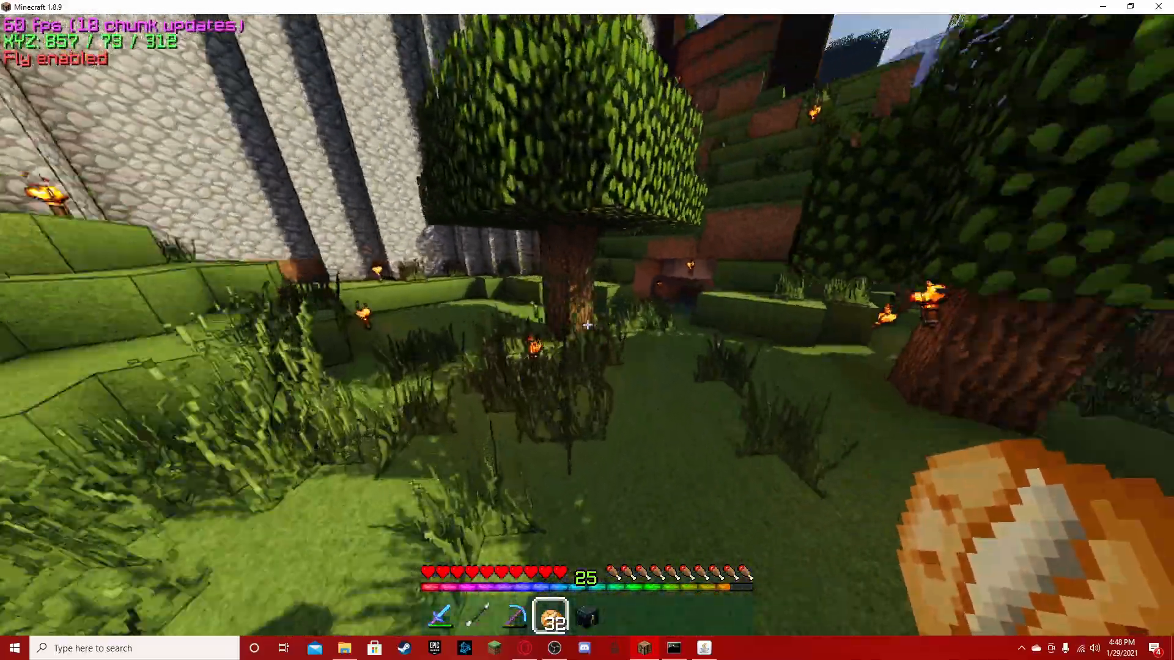
{"action": "key", "text": "1"}
{"action": "key", "text": "w"}
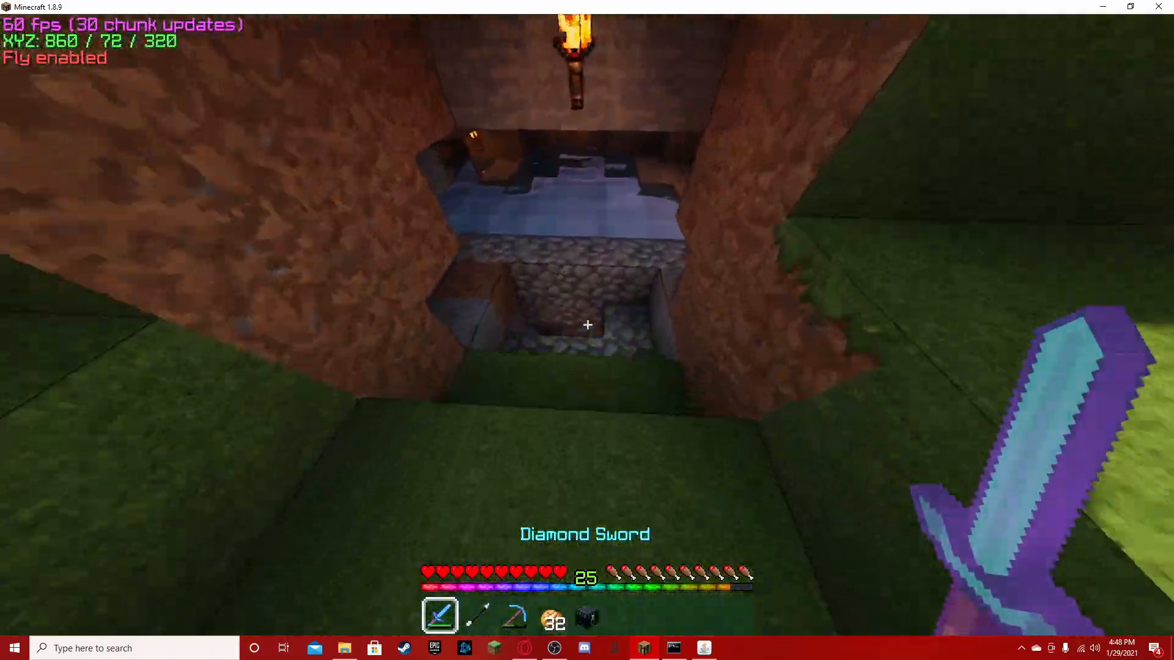
- Return past the chests across the lawn and climb the wooden steps on the leafy hillside
{"action": "key", "text": "w"}
{"action": "key", "text": "w"}
{"action": "key", "text": "space"}
{"action": "key", "text": "space"}
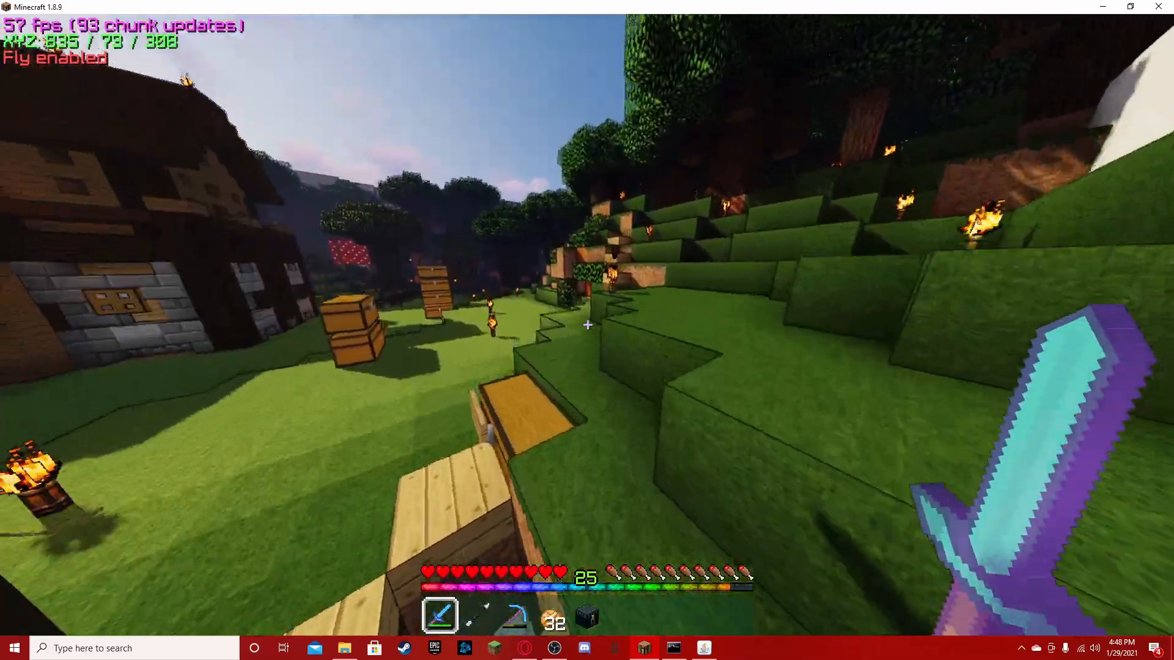
{"action": "key", "text": "w"}
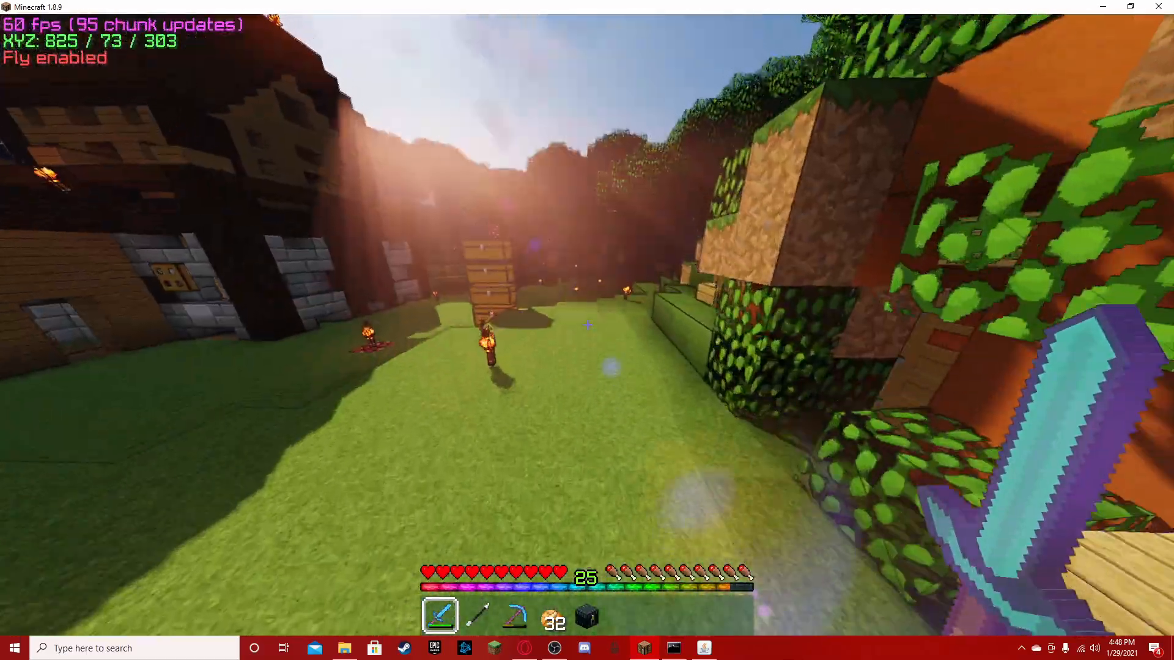
{"action": "key", "text": "w"}
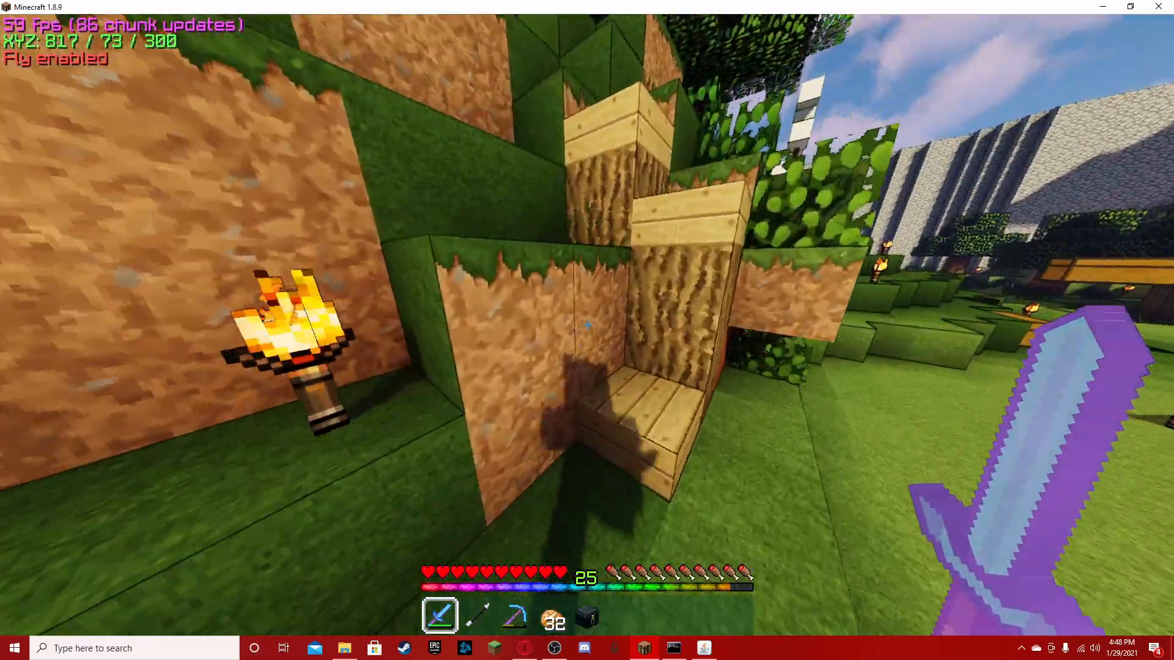
{"action": "key", "text": "w"}
{"action": "key", "text": "space"}
{"action": "key", "text": "space"}
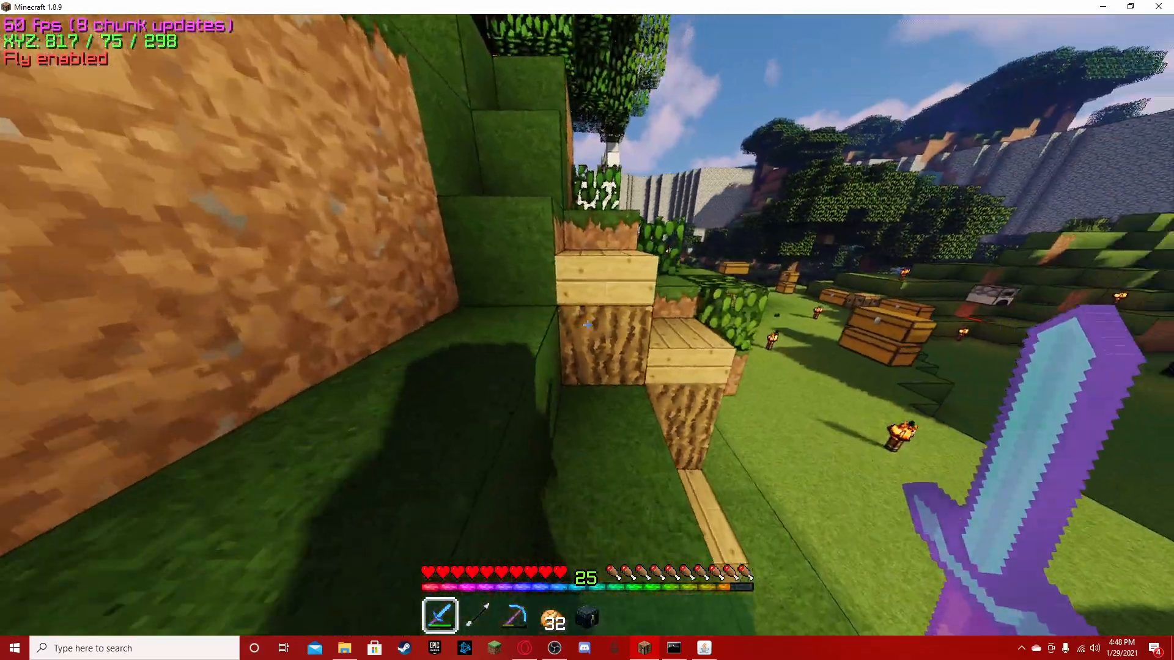
{"action": "key", "text": "w"}
{"action": "key", "text": "space"}
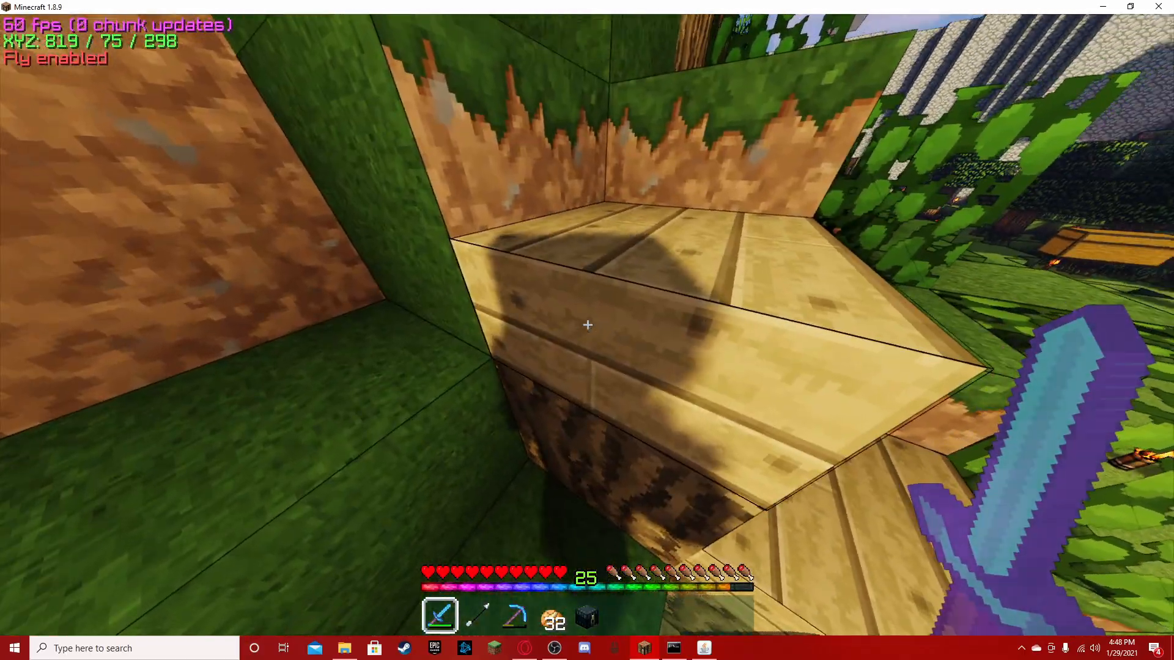
- Turn on the debug overlay and look over the player's inventory
{"action": "key", "text": "F3"}
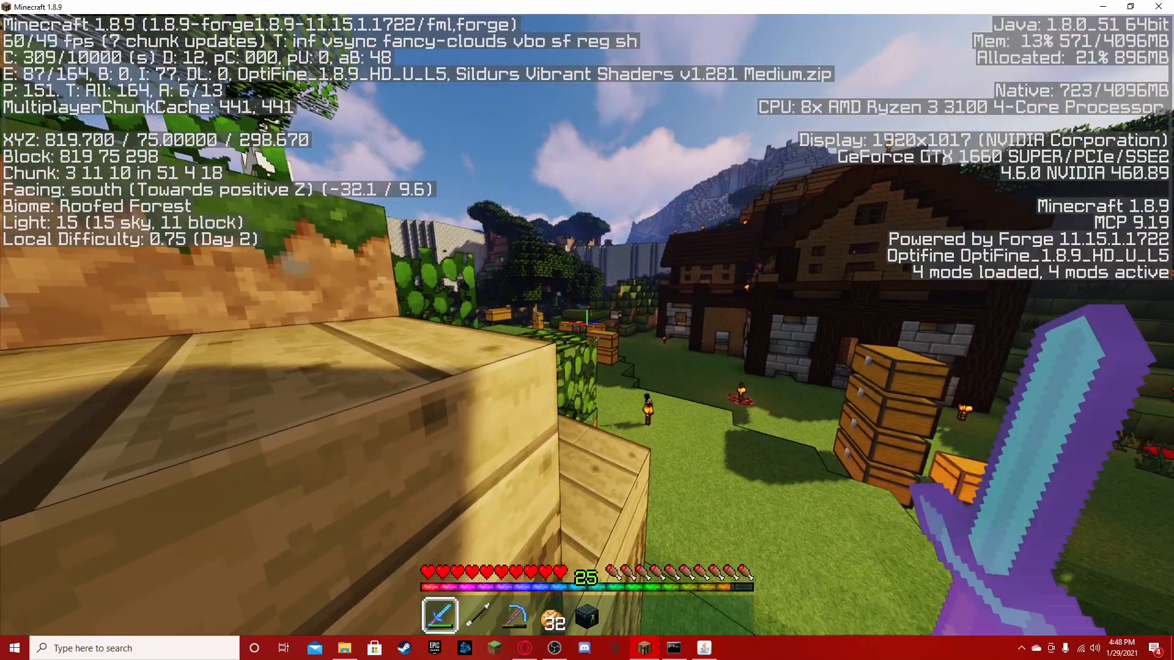
{"action": "key", "text": "e"}
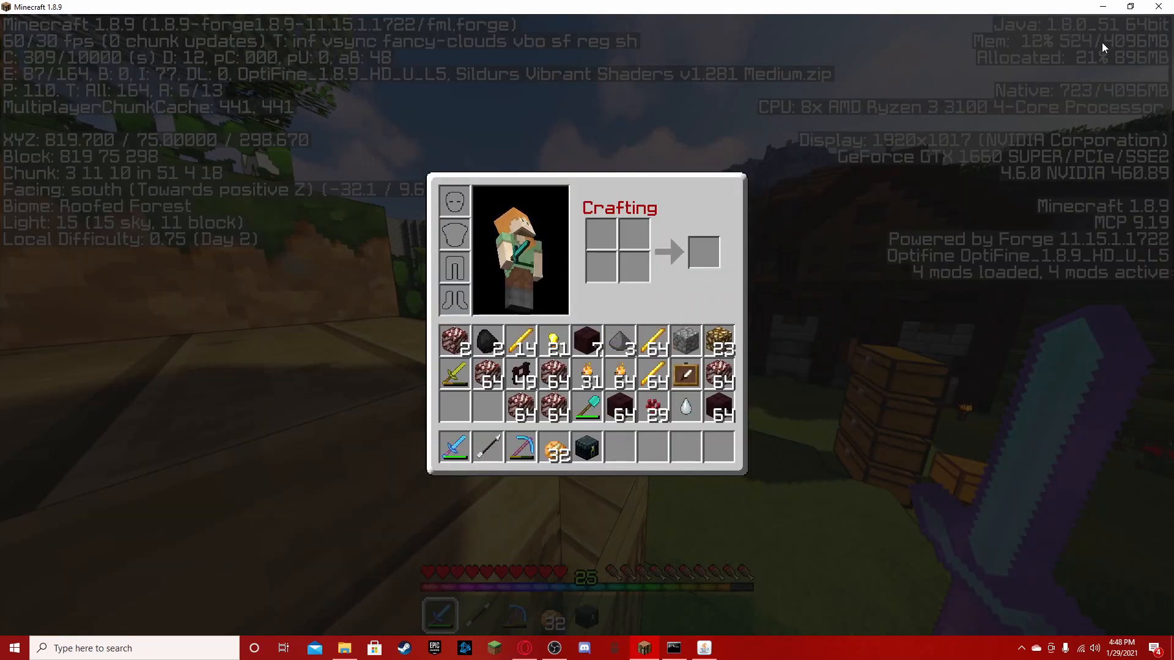
{"action": "key", "text": "e"}
- Explore along the hillside to the white-and-yellow building and return to the wooden steps
{"action": "key", "text": "w"}
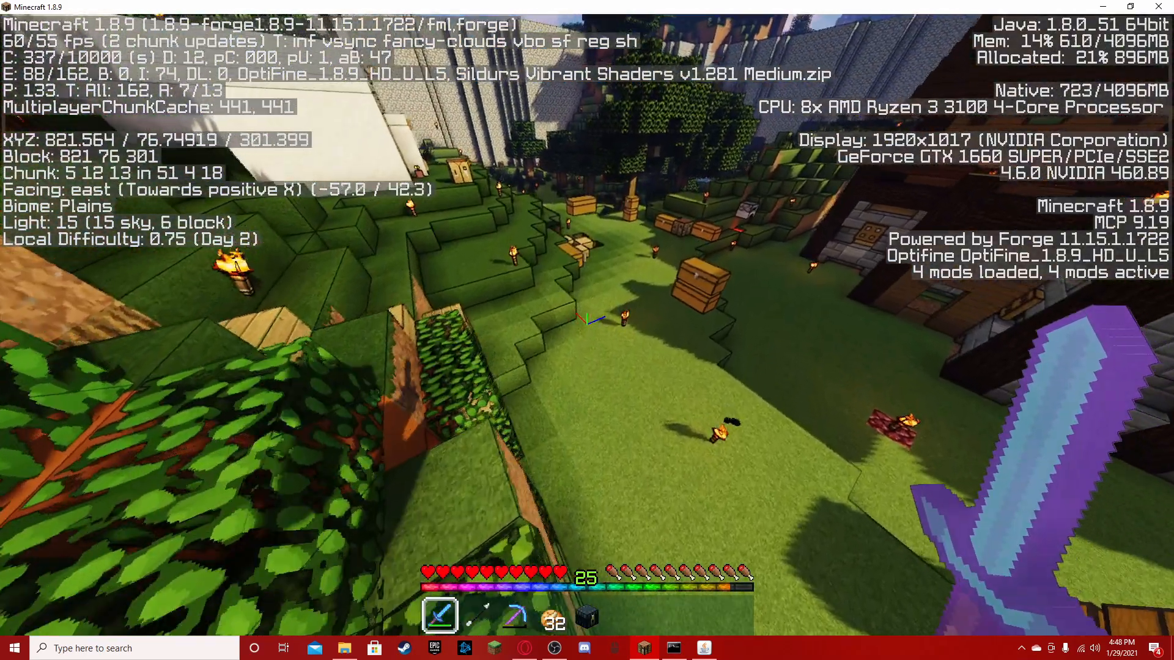
{"action": "key", "text": "w"}
{"action": "key", "text": "space"}
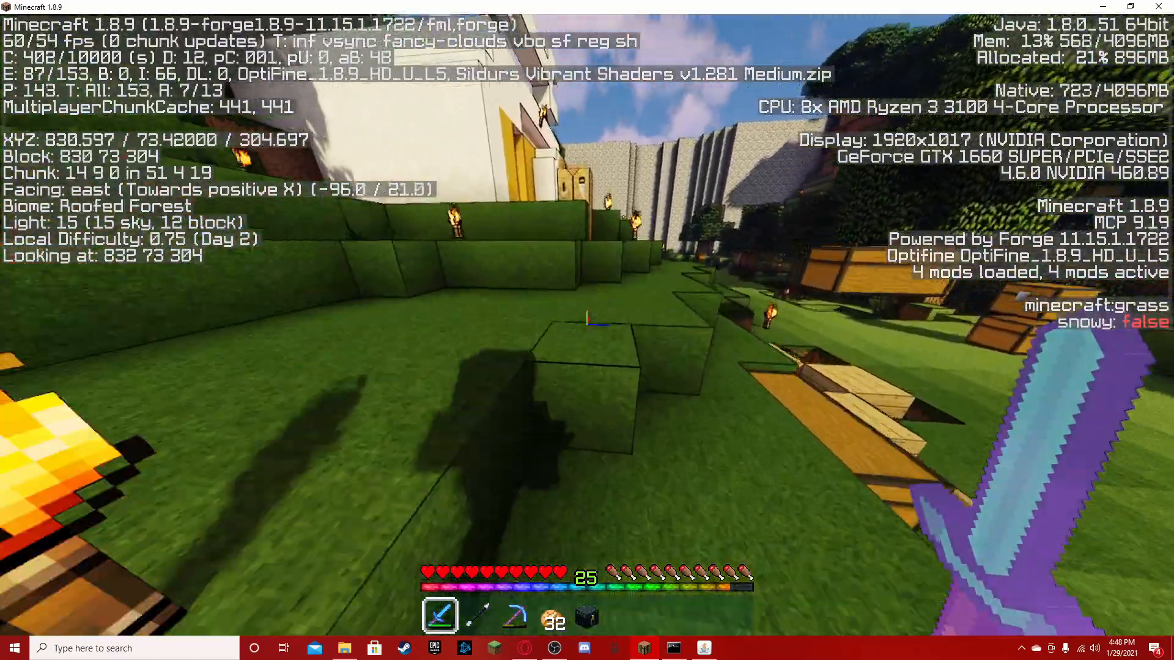
{"action": "key", "text": "w"}
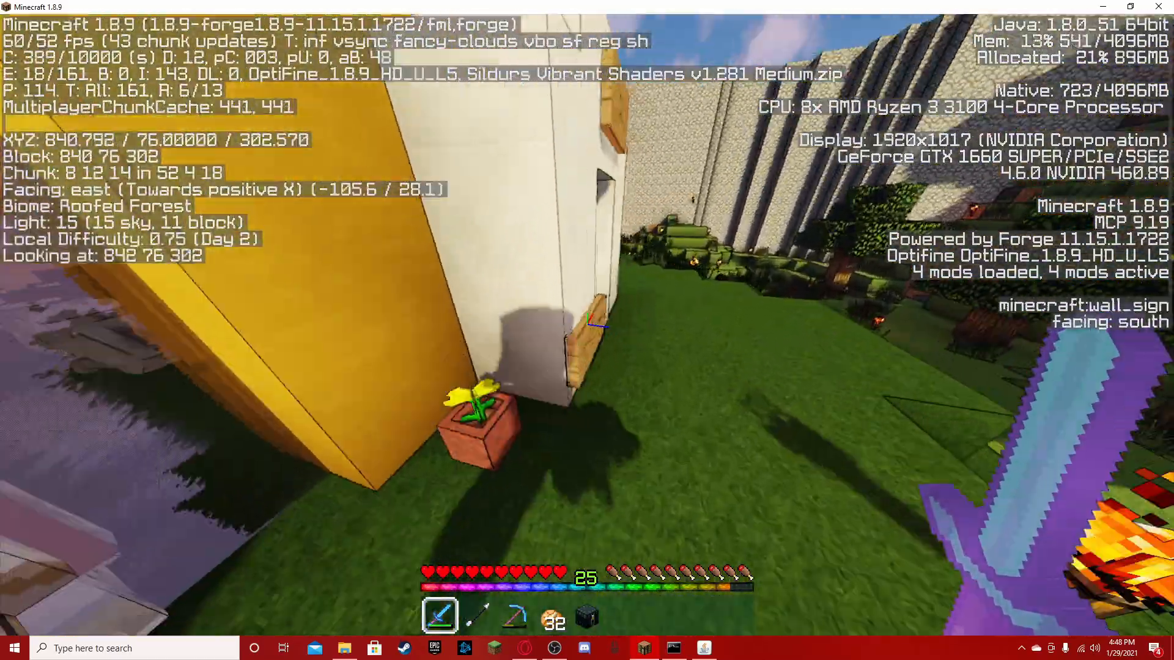
{"action": "key", "text": "w"}
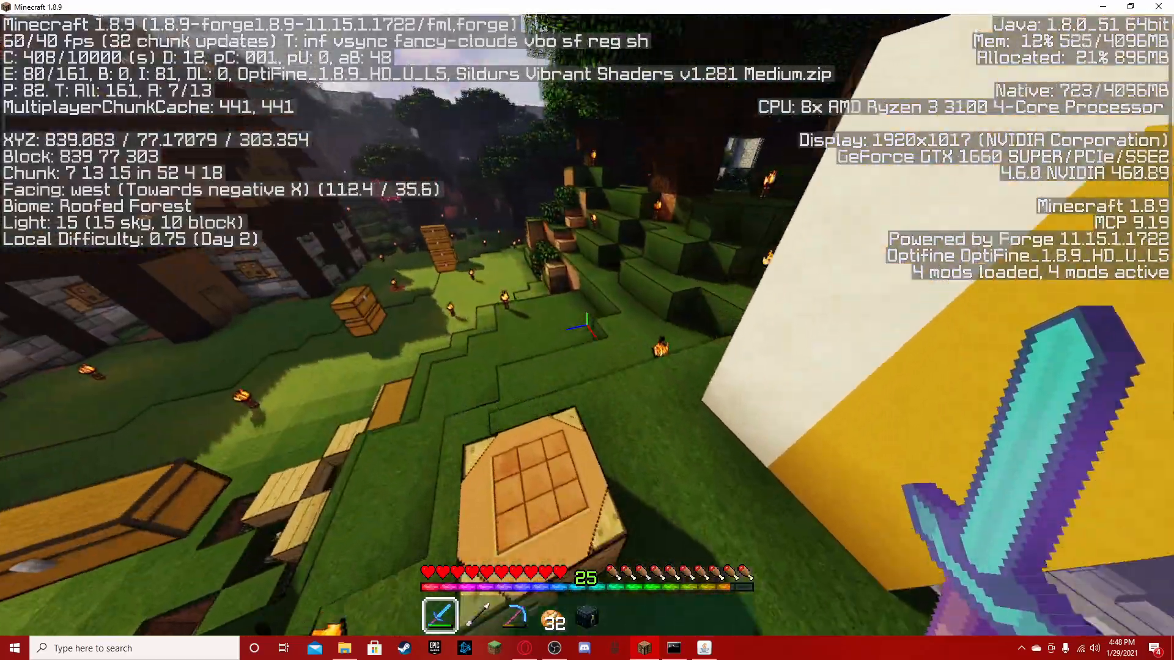
{"action": "key", "text": "w"}
{"action": "key", "text": "space"}
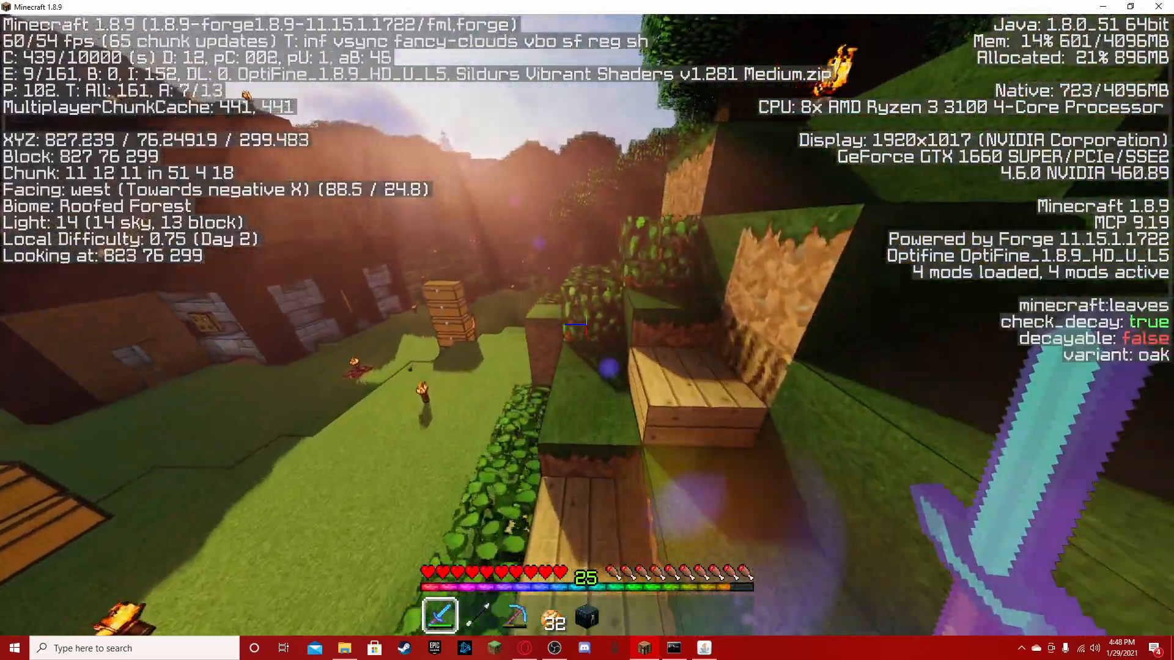
- Select empty hotbar slot 8 and run past the chests up the slope beside the large timber house
{"action": "key", "text": "w"}
{"action": "key", "text": "5"}
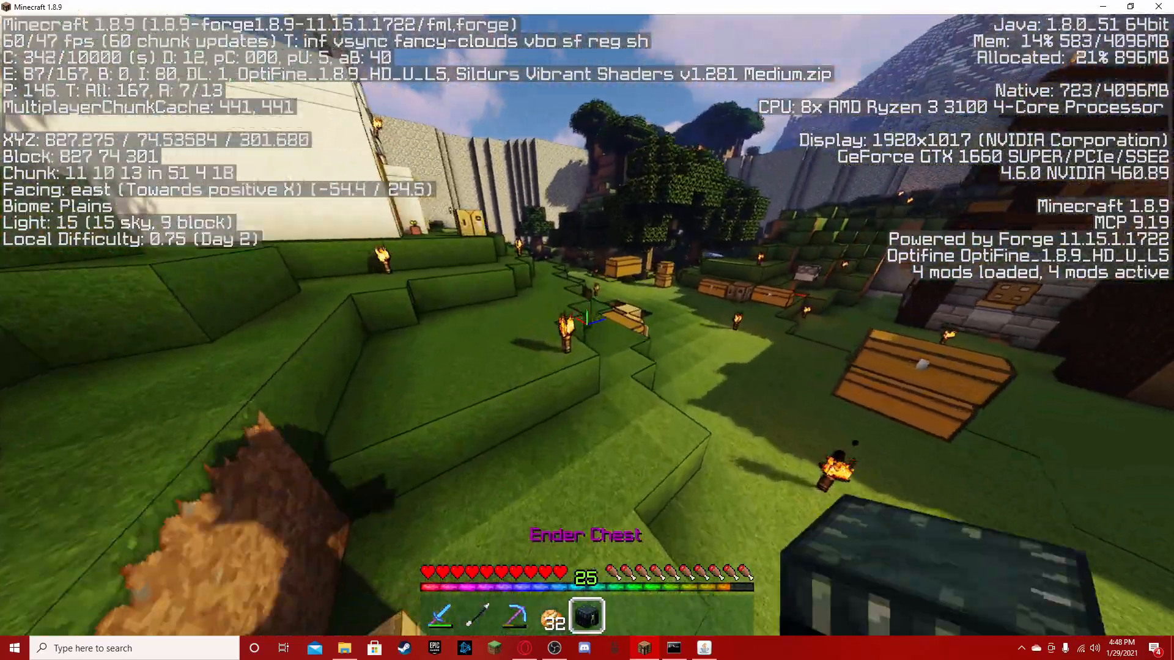
{"action": "key", "text": "8"}
{"action": "key", "text": "w"}
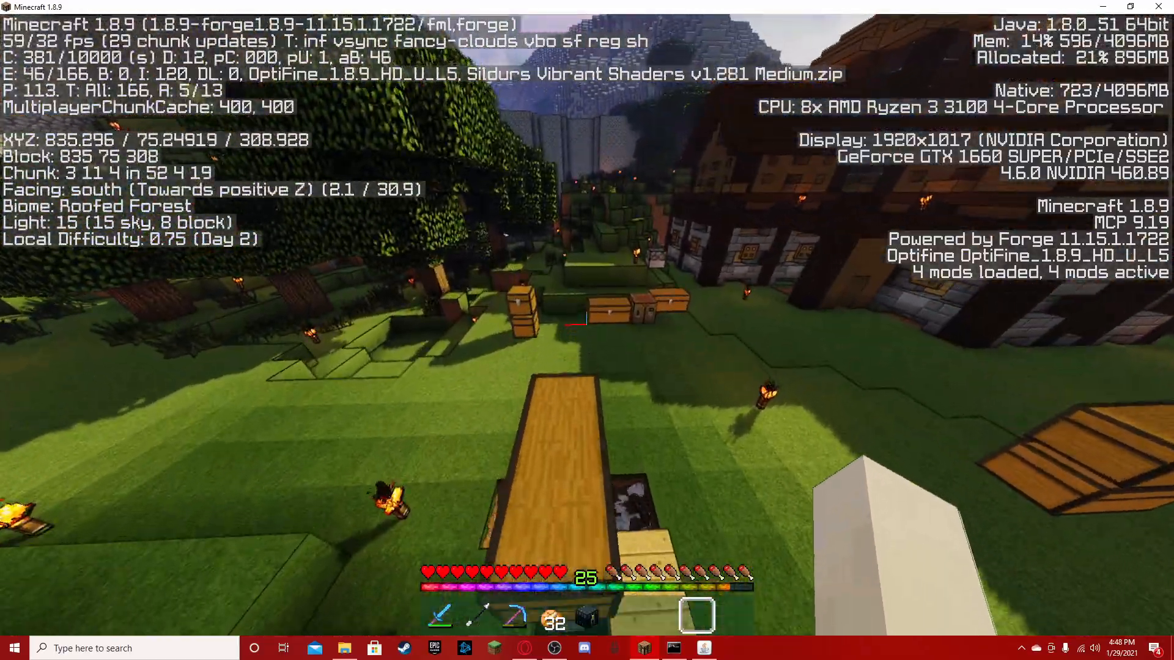
{"action": "key", "text": "w"}
{"action": "key", "text": "space"}
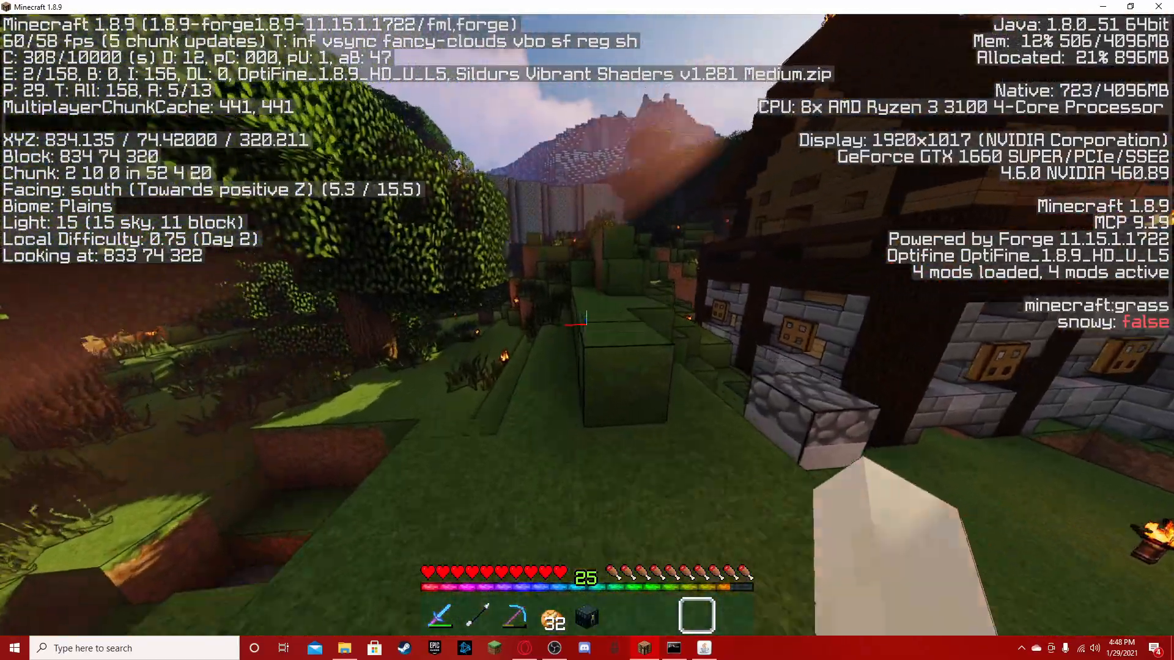
{"action": "key", "text": "w"}
{"action": "key", "text": "space"}
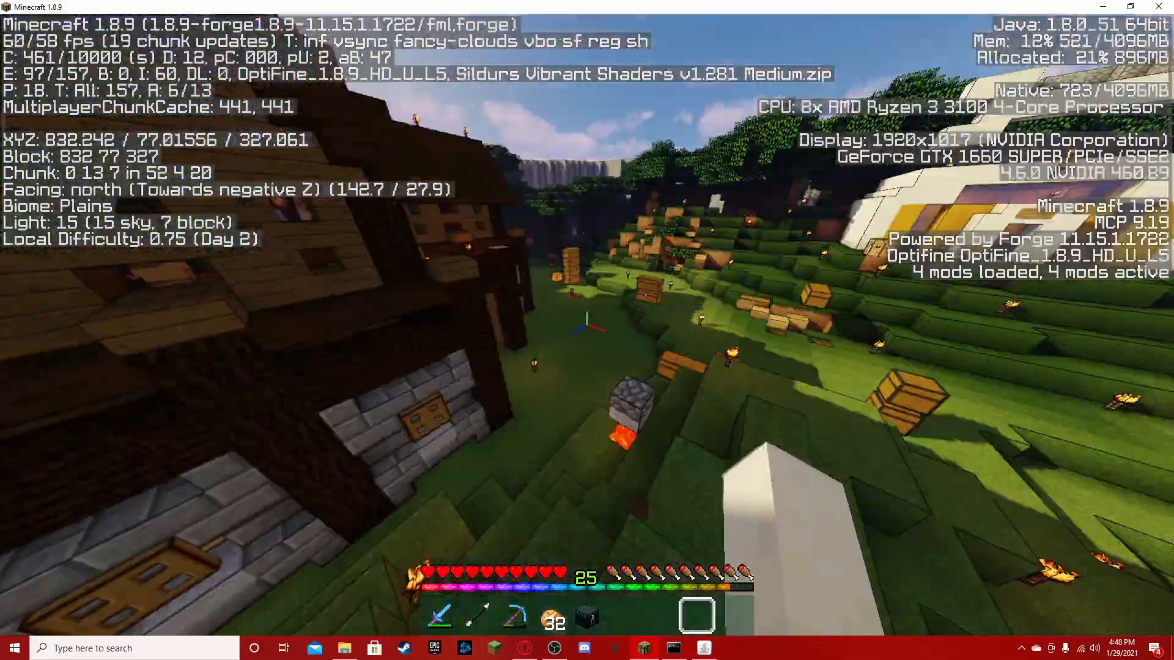
- Return down to the lawn by the leafy hillside entrance with the diamond sword selected
{"action": "key", "text": "w"}
{"action": "scroll", "coordinate": [587, 330], "scroll_direction": "up", "scroll_amount": 7}
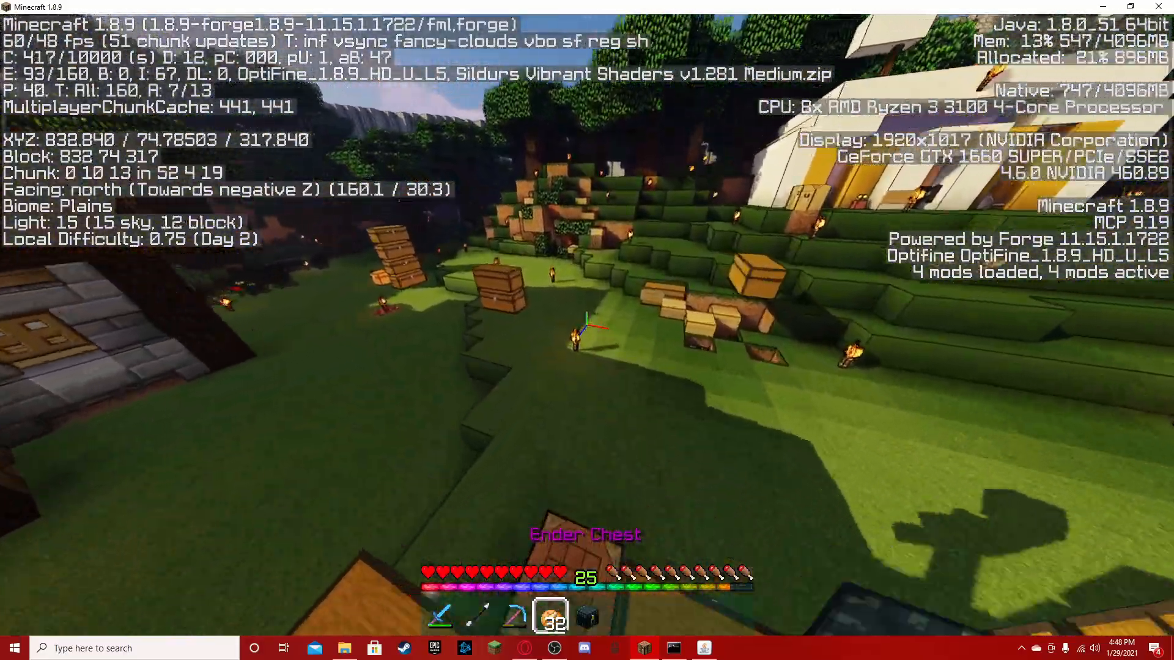
{"action": "key", "text": "w"}
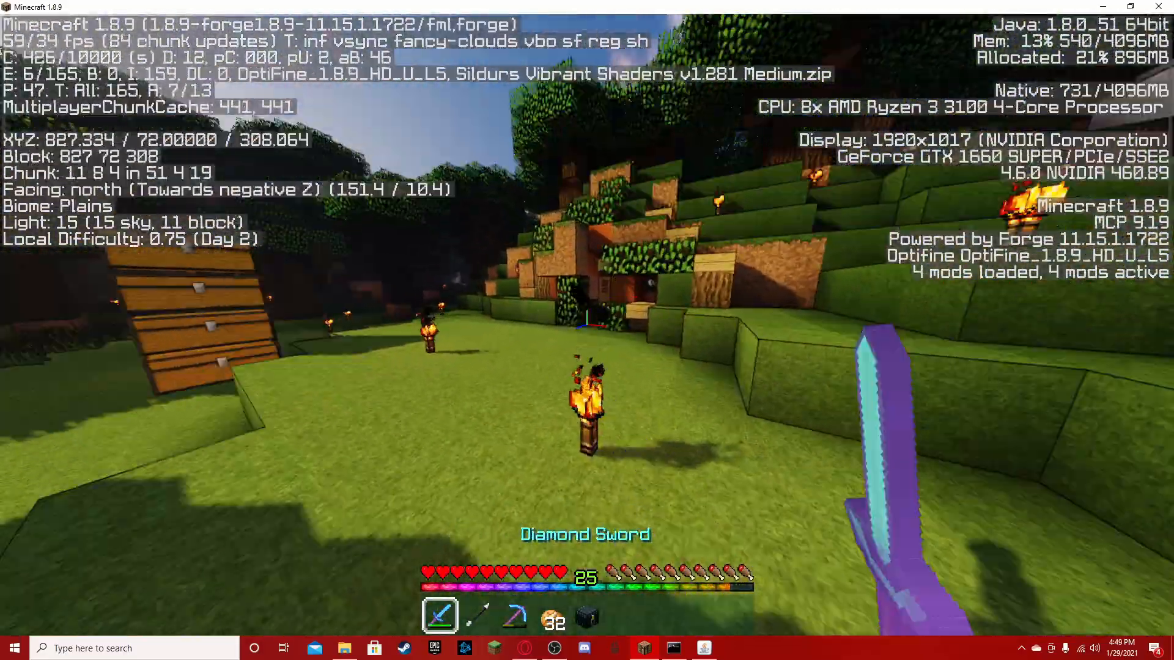
{"action": "key", "text": "w"}
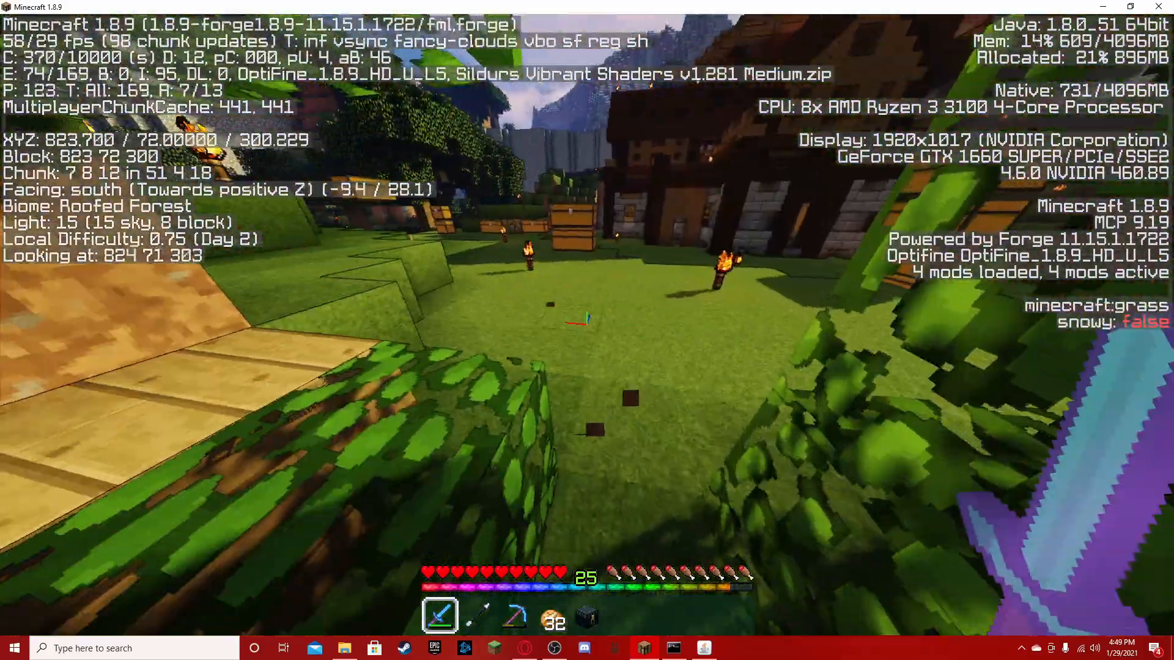
- Move beside the tall chest stack, view the character from the front swinging the diamond sword, and return to first-person view
{"action": "key", "text": "w"}
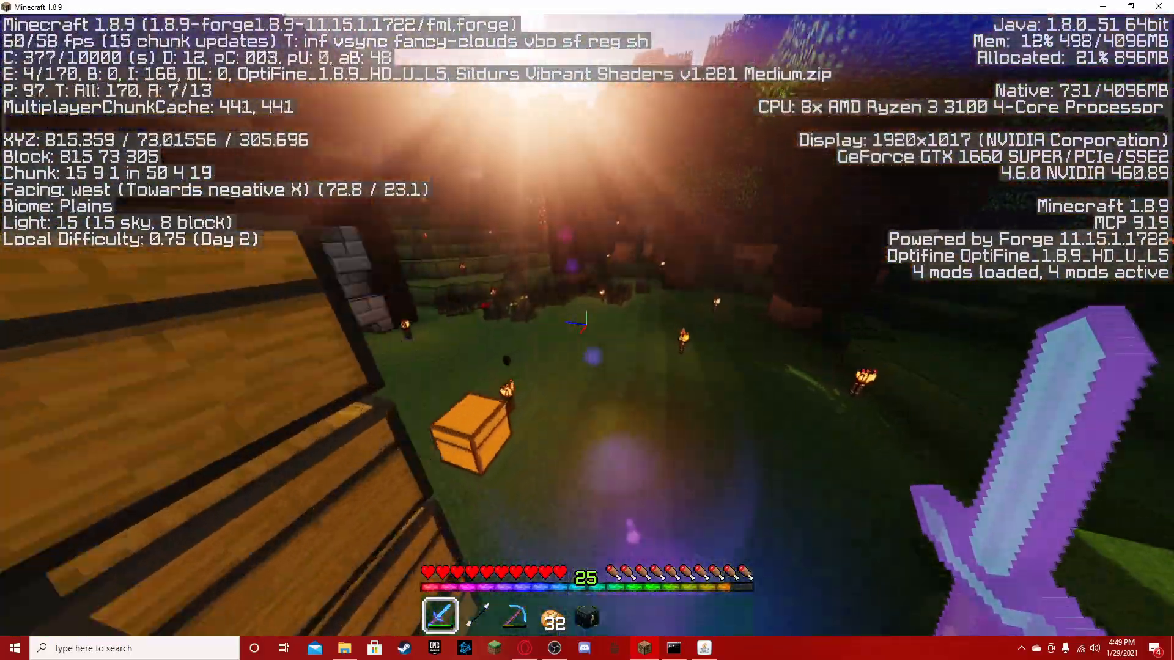
{"action": "key", "text": "4"}
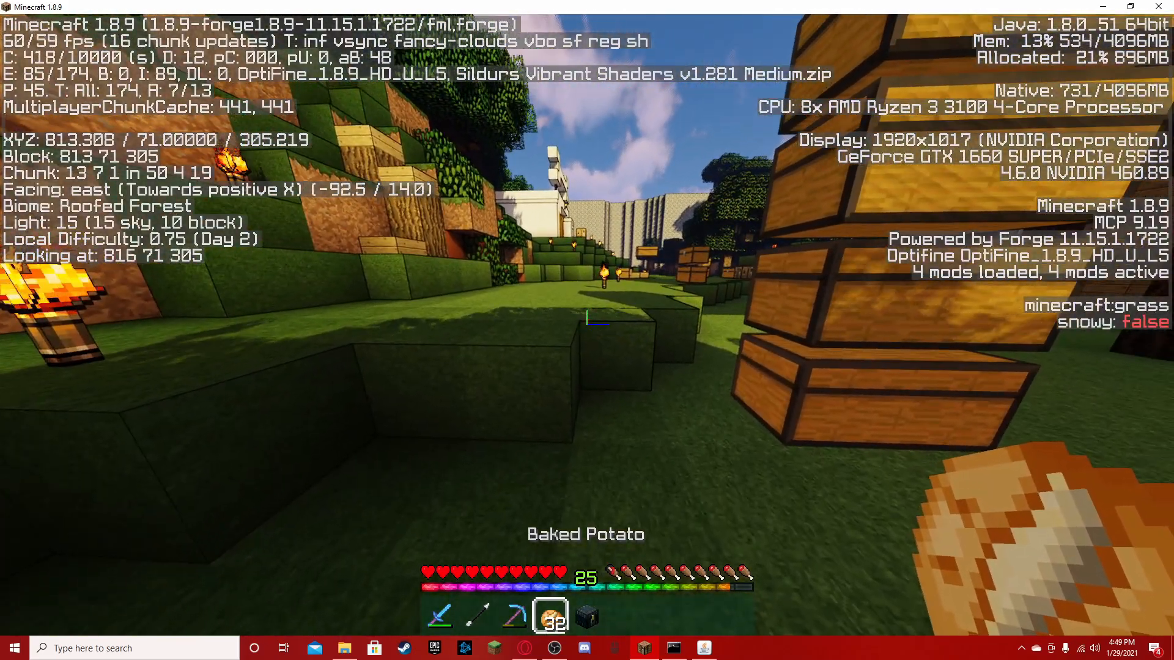
{"action": "key", "text": "F5"}
{"action": "key", "text": "F5"}
{"action": "scroll", "coordinate": [587, 330], "scroll_direction": "up", "scroll_amount": 2}
{"action": "scroll", "coordinate": [587, 330], "scroll_direction": "up", "scroll_amount": 1}
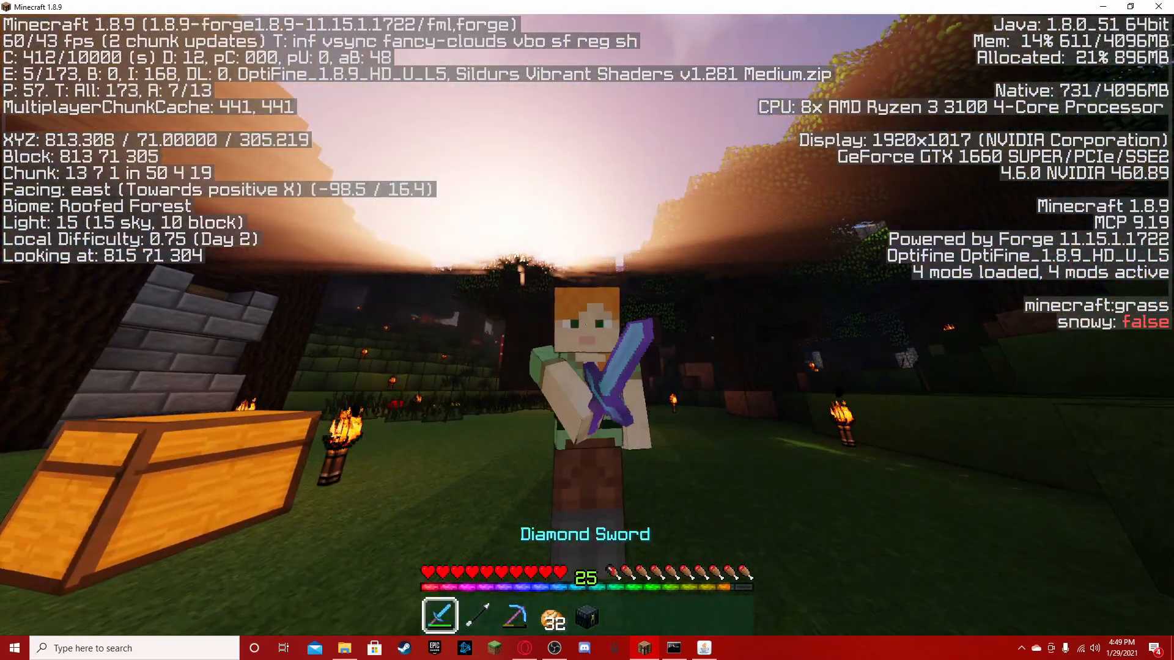
{"action": "left_click", "coordinate": [587, 324]}
{"action": "left_click", "coordinate": [587, 324]}
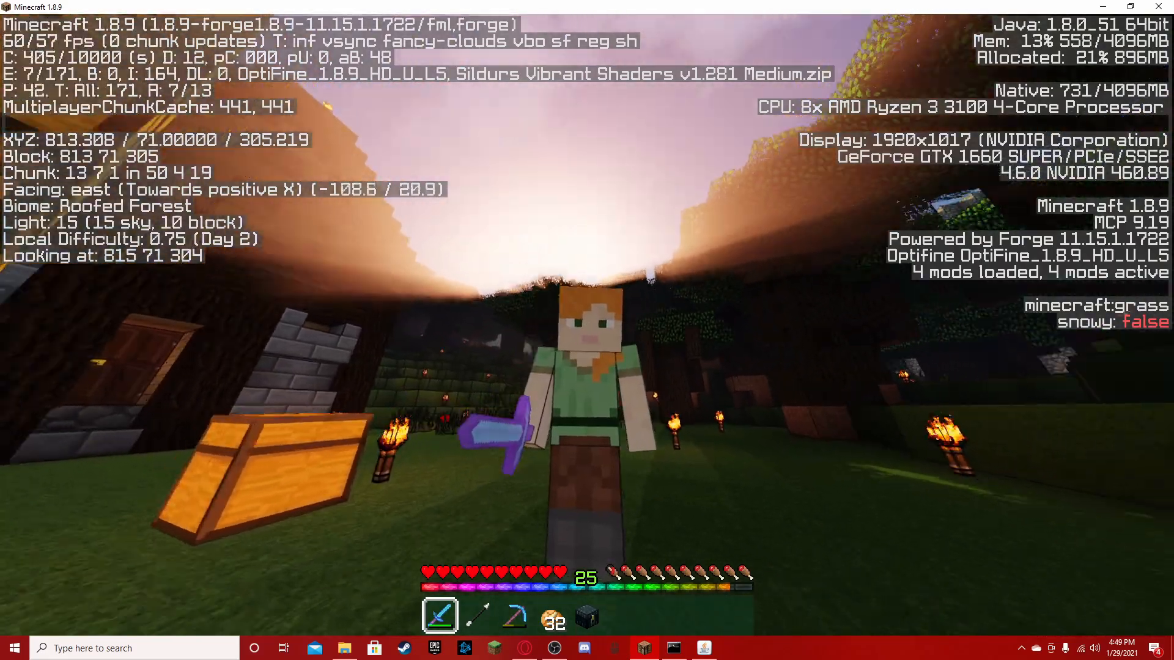
{"action": "key", "text": "F5"}
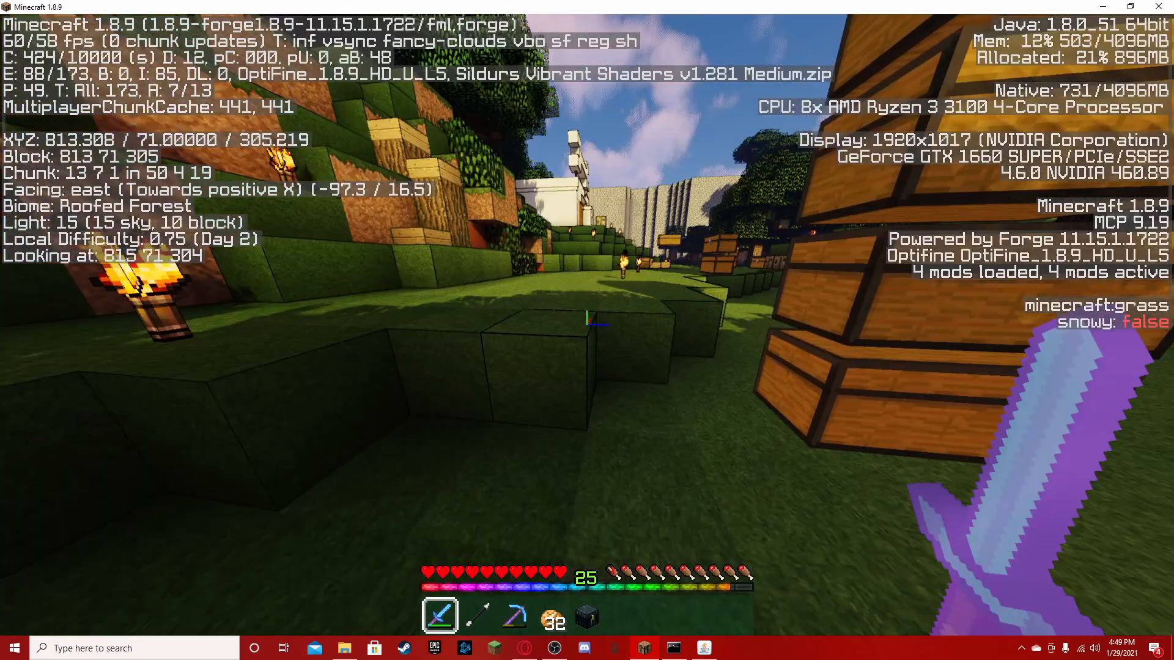
- Select empty hotbar slot 6 and run east across the lawn past the chests into the torch-lit trees
{"action": "key", "text": "w"}
{"action": "key", "text": "5"}
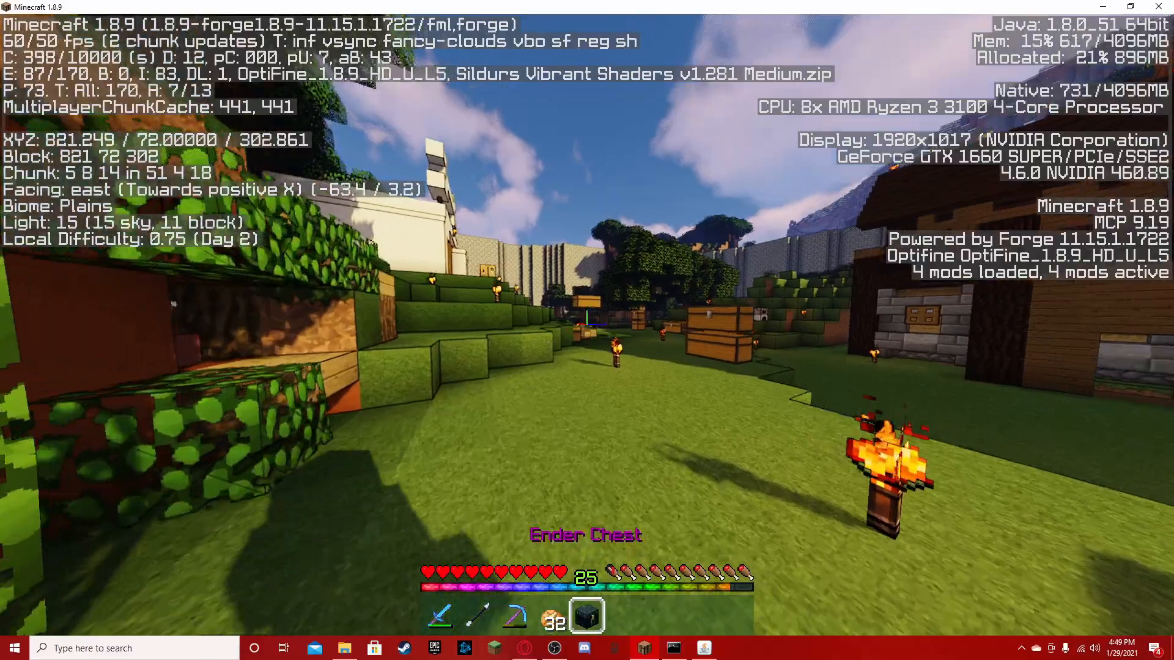
{"action": "key", "text": "6"}
{"action": "key", "text": "w"}
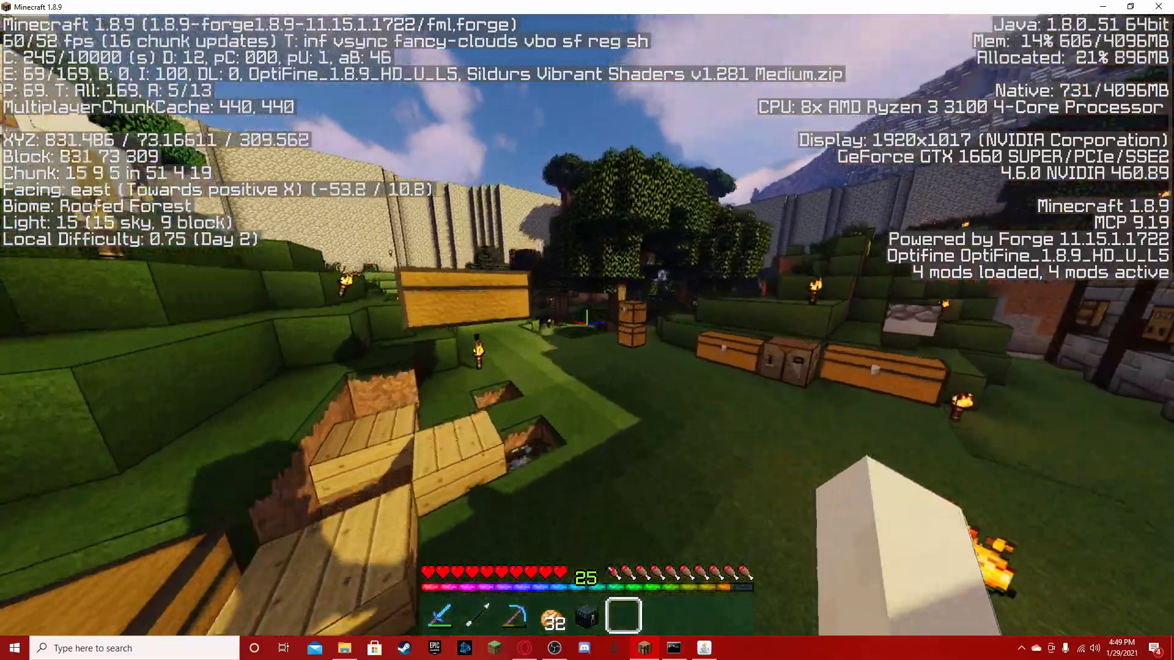
{"action": "key", "text": "w"}
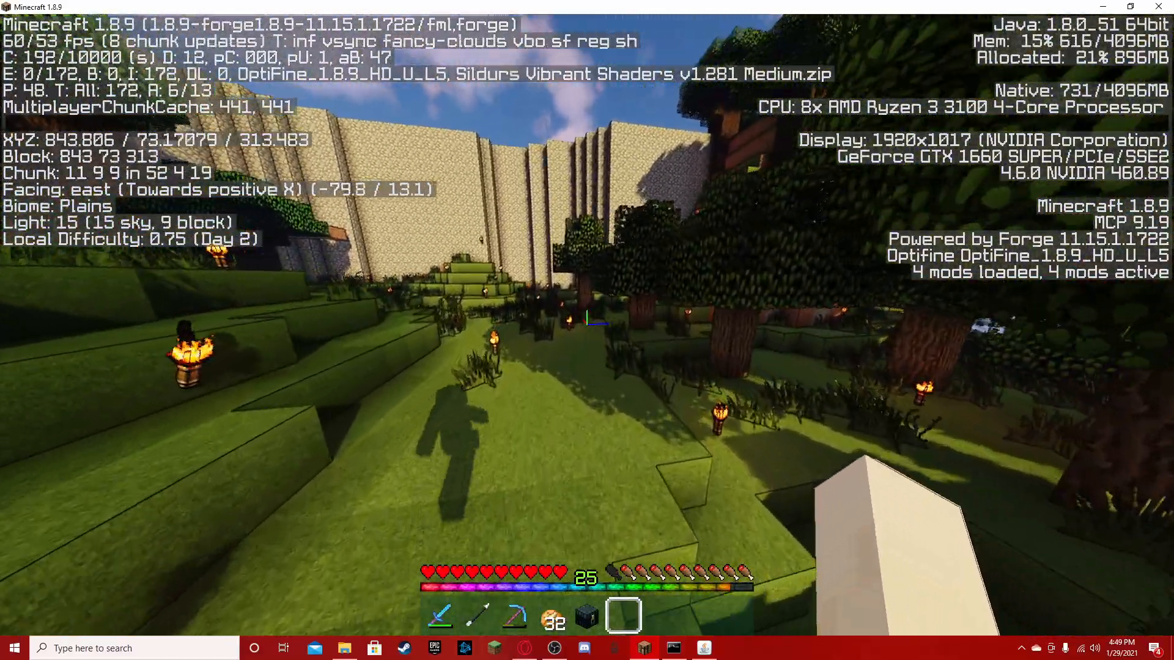
{"action": "key", "text": "w"}
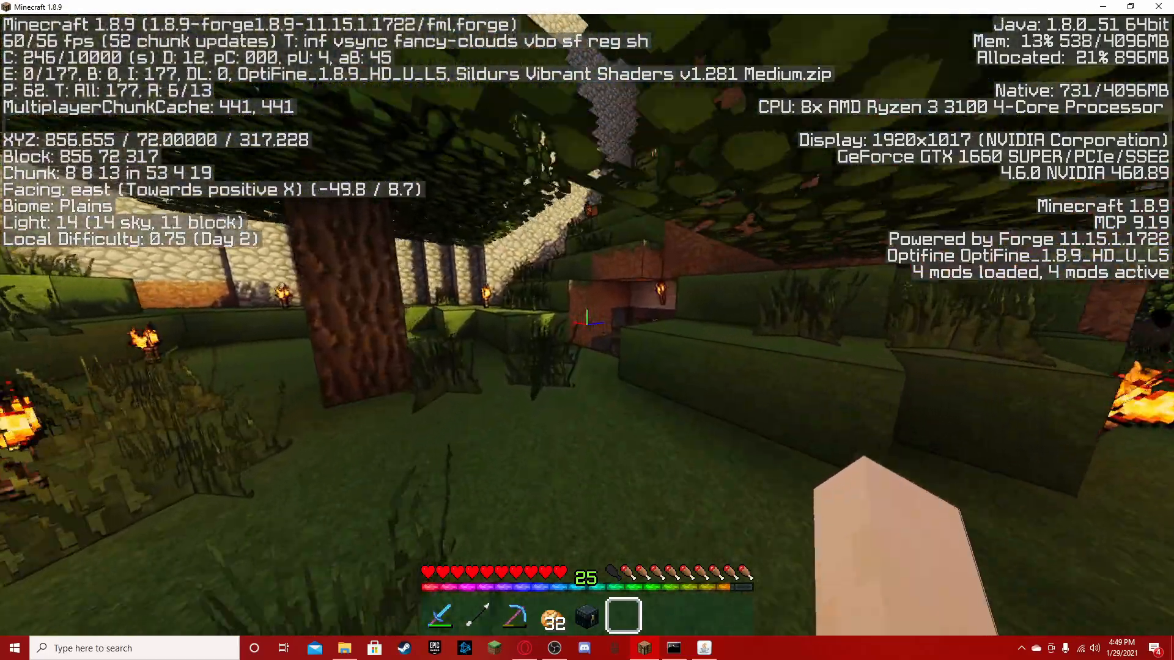
- Descend the ladder shaft to the underground storage hall and climb onto the chests beside the log pillars
{"action": "key", "text": "w"}
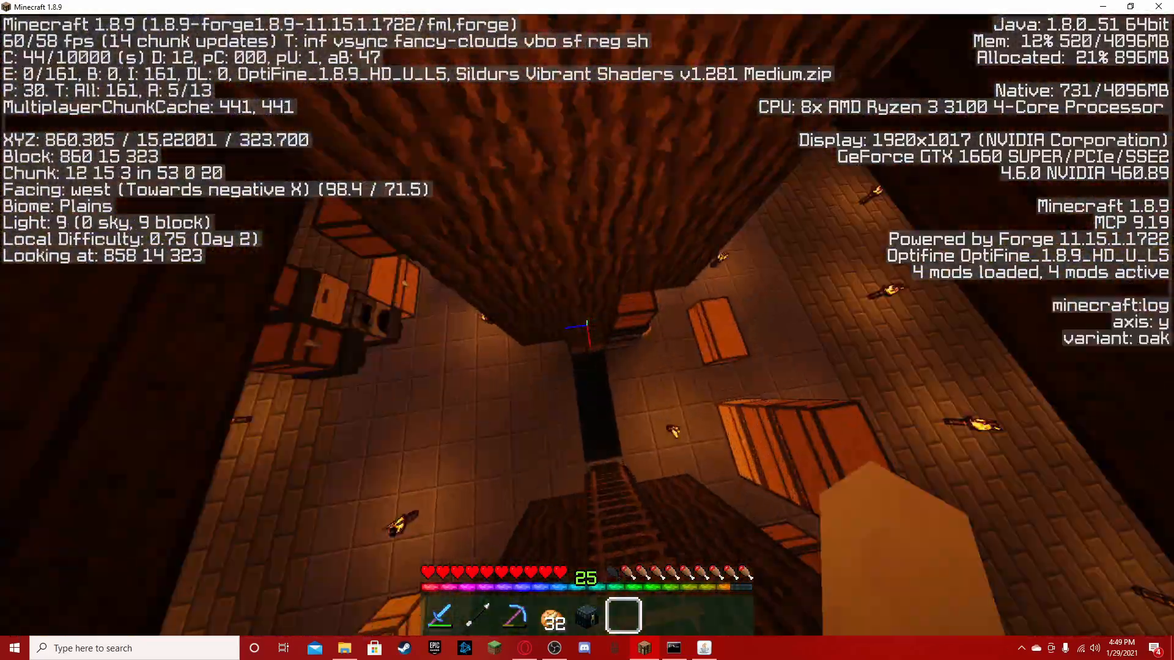
{"action": "key", "text": "w"}
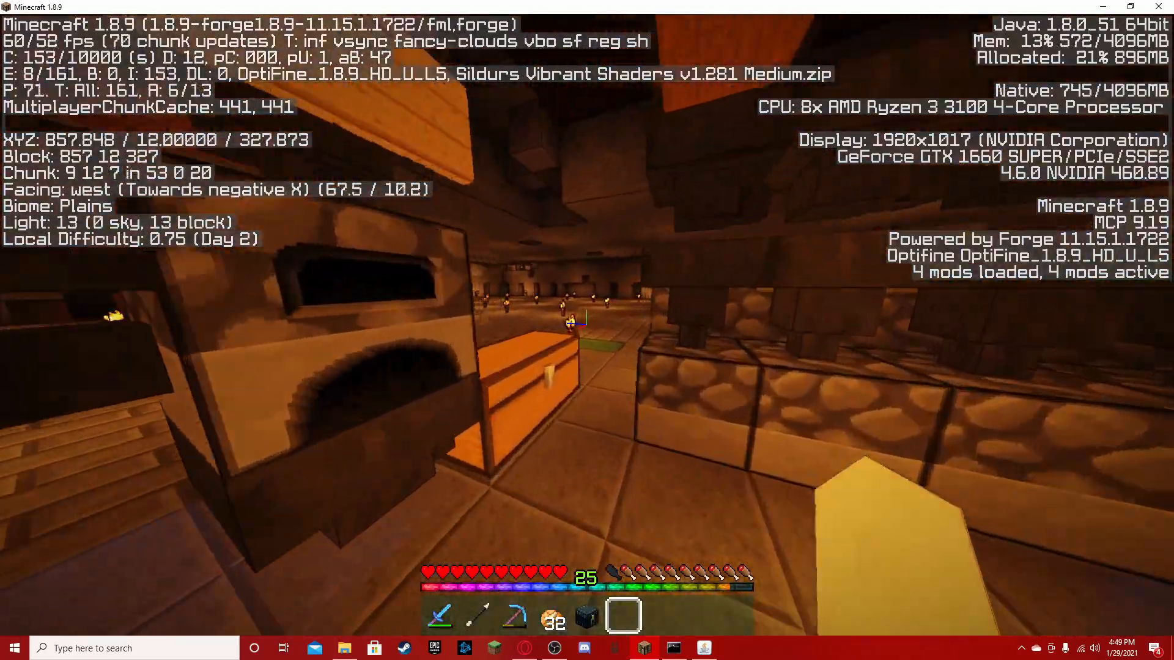
{"action": "key", "text": "w"}
{"action": "key", "text": "space"}
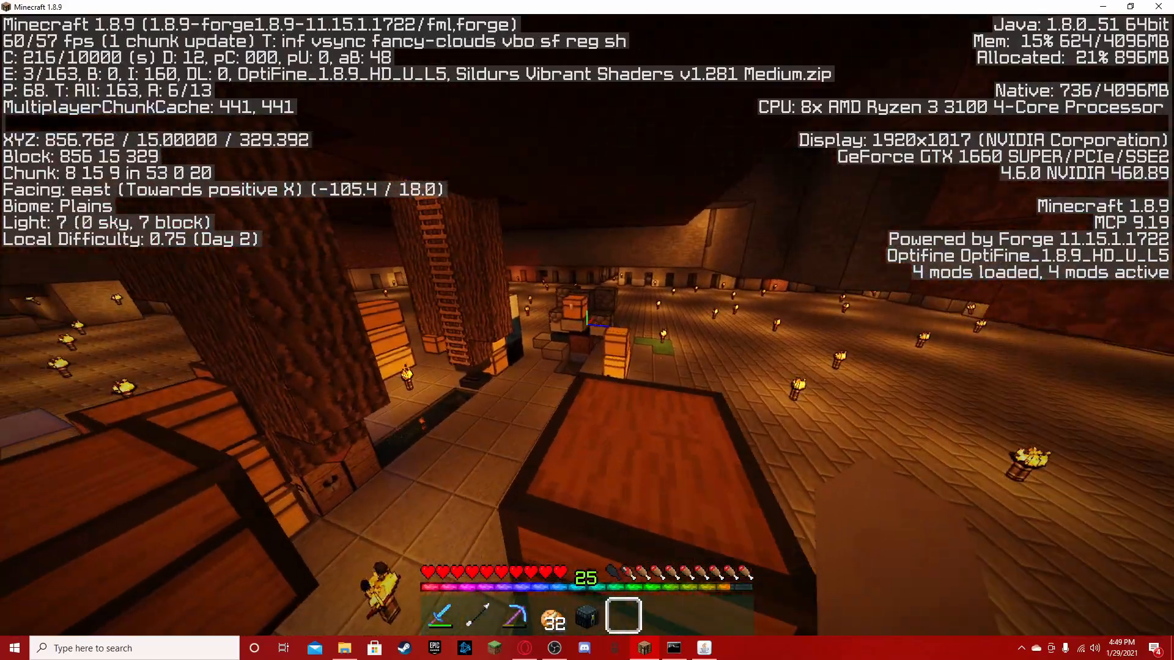
- Circle the underground hall past the chest stacks and furnaces, and view the character from the front between the double chests
{"action": "key", "text": "w"}
{"action": "key", "text": "w"}
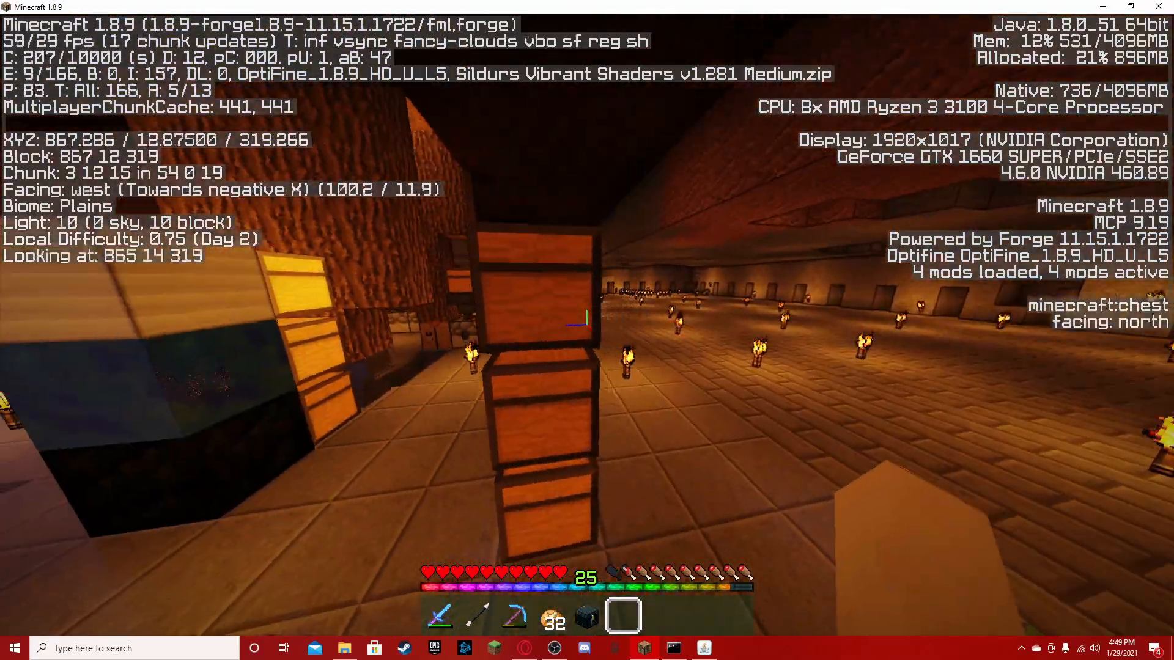
{"action": "key", "text": "w"}
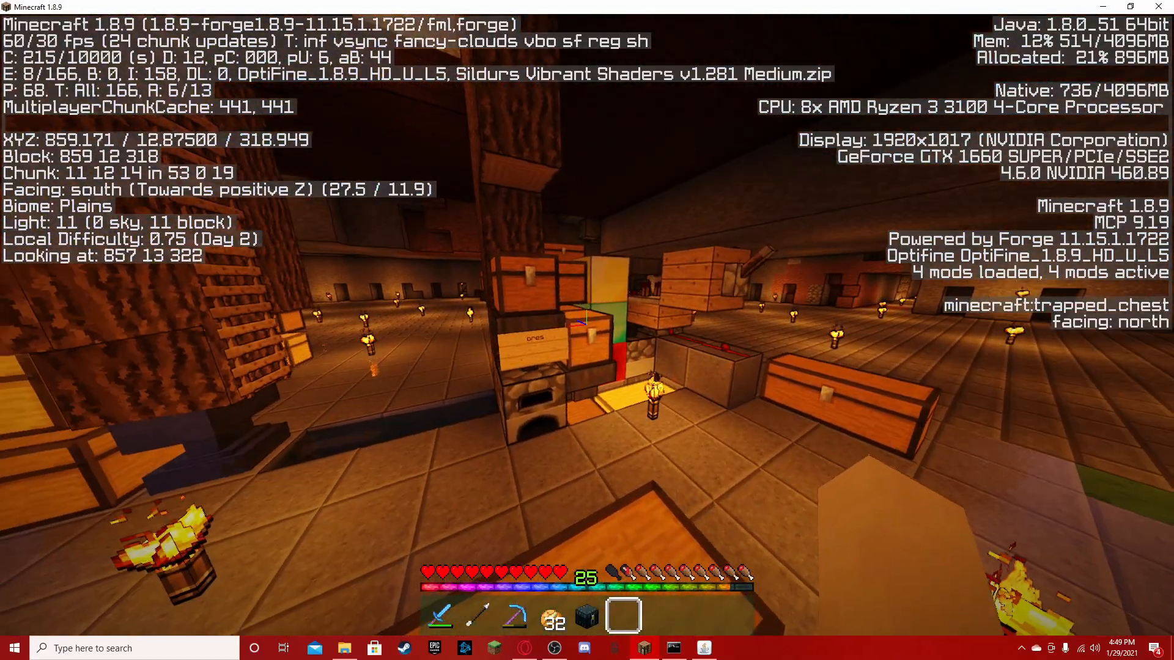
{"action": "key", "text": "w"}
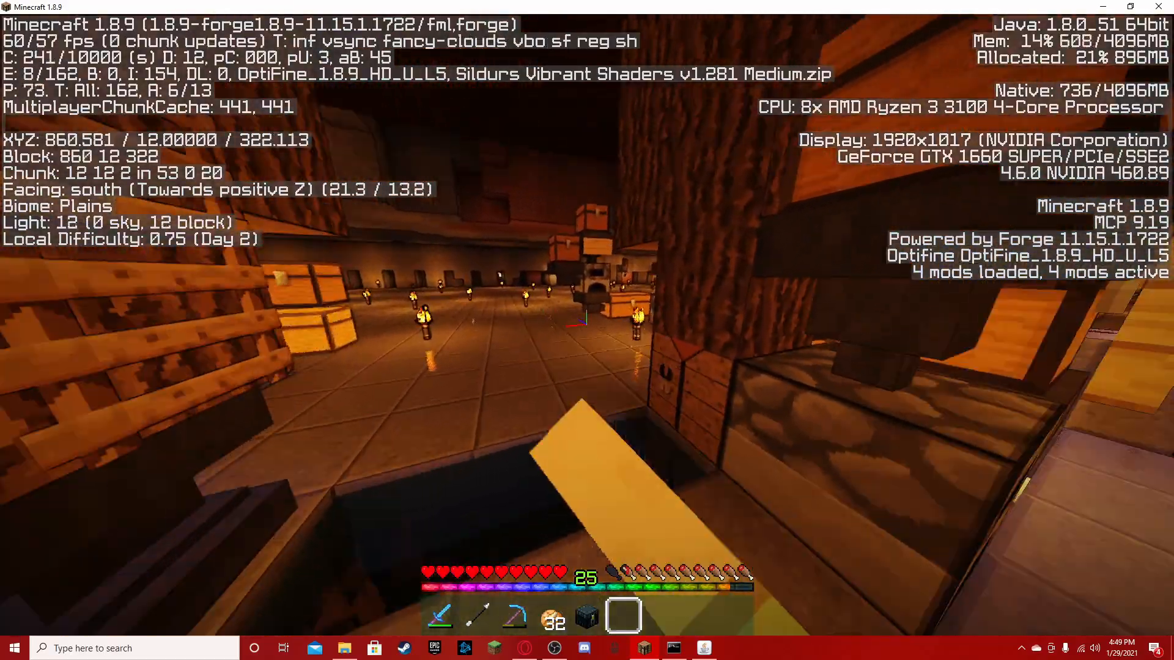
{"action": "key", "text": "F5"}
{"action": "key", "text": "F5"}
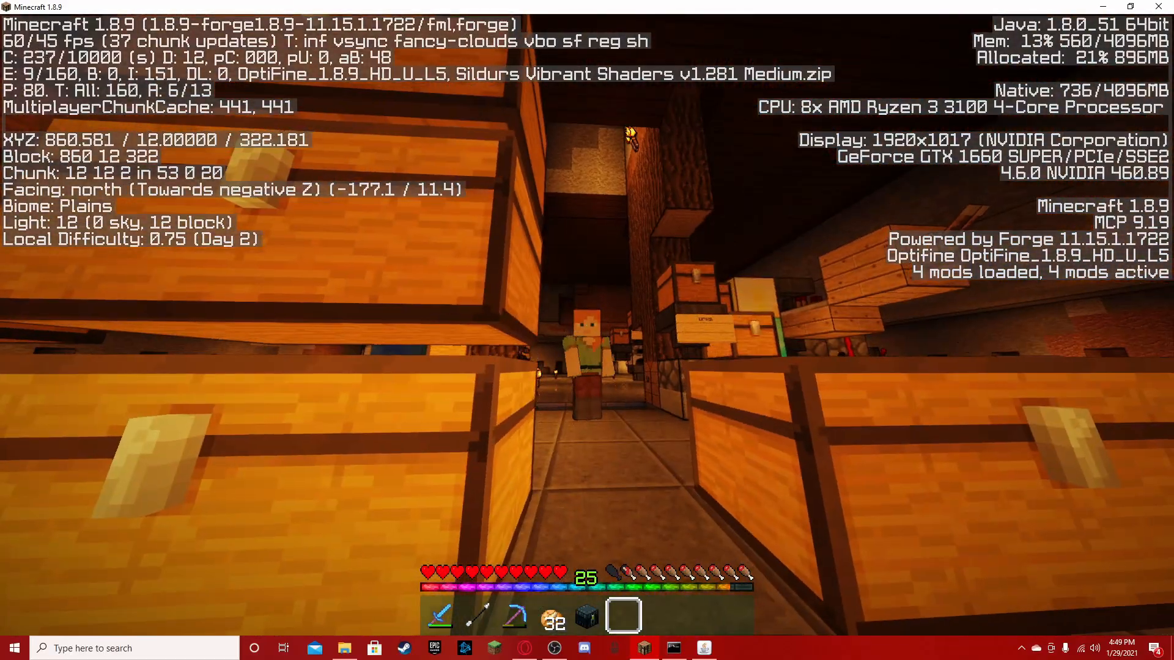